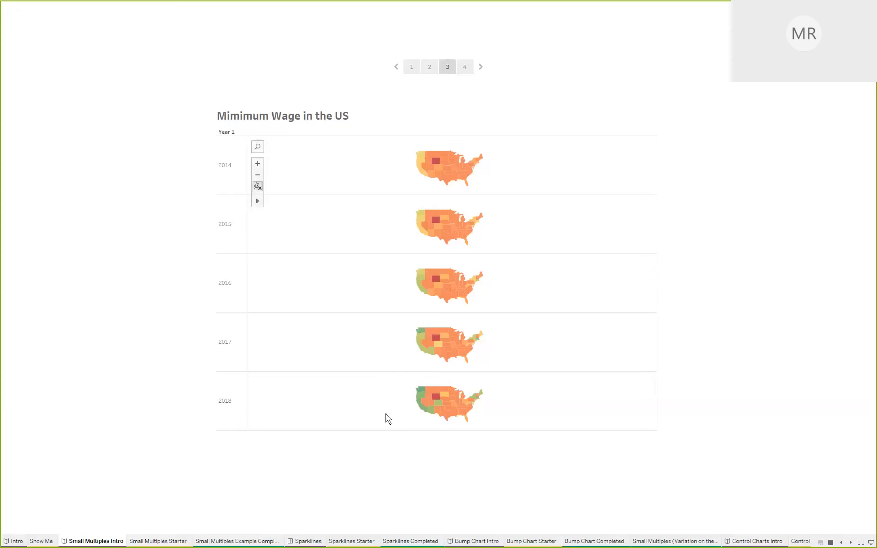
# Open the Small Multiples Starter worksheet for editing outside presentation mode, with the Sample - Superstore data source selected.
pyautogui.click(465, 67)
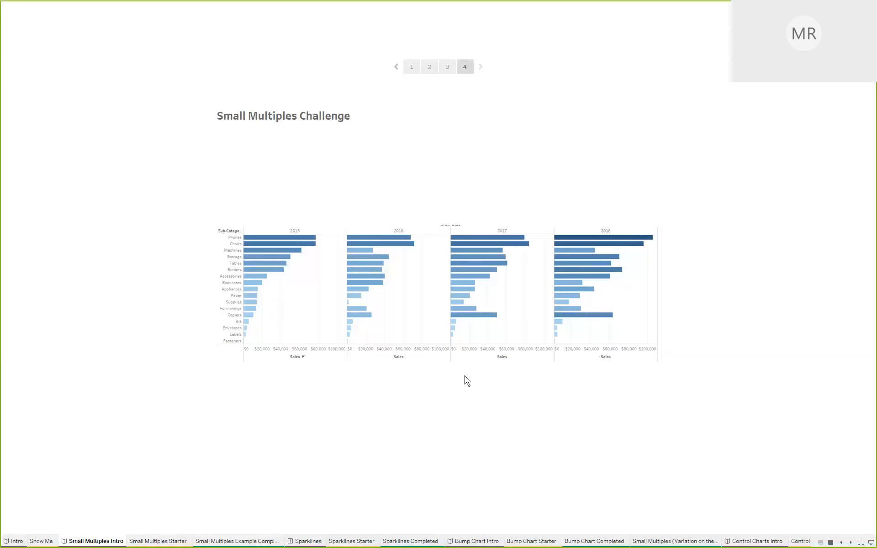
pyautogui.click(160, 542)
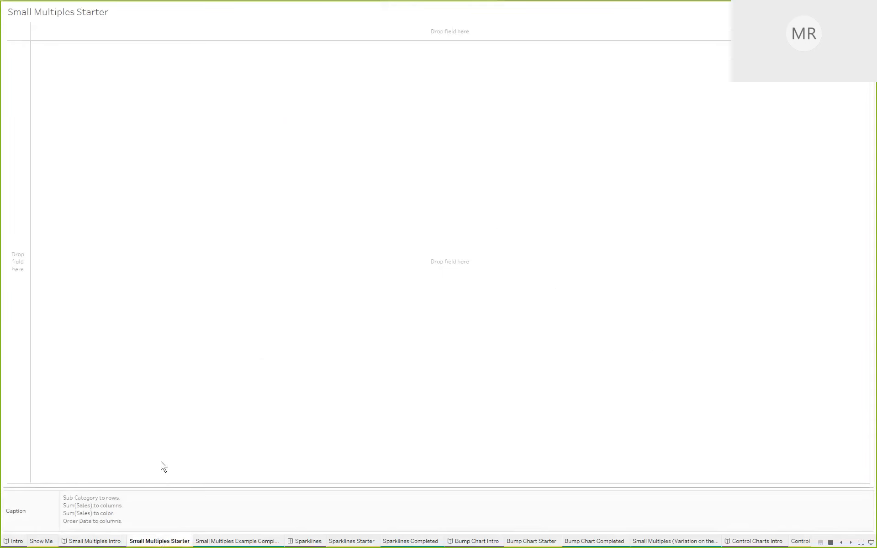
pyautogui.press('Escape')
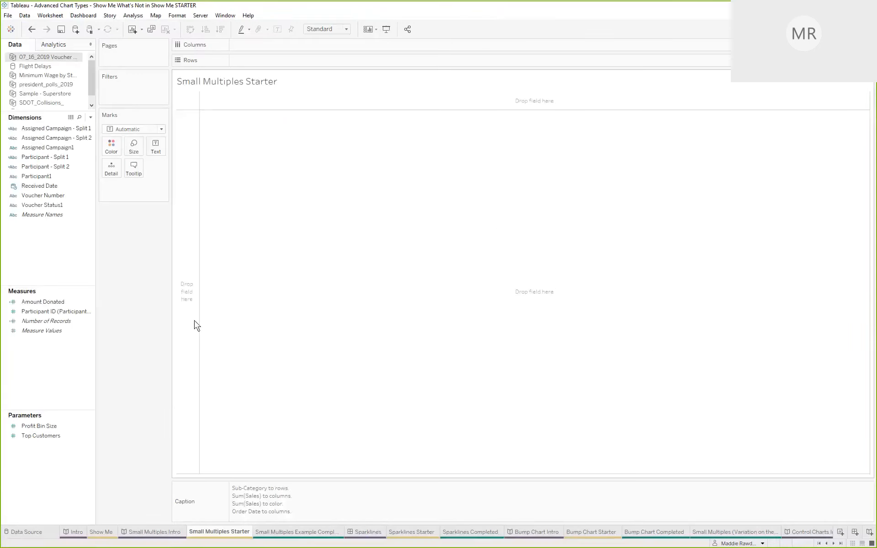
pyautogui.click(42, 94)
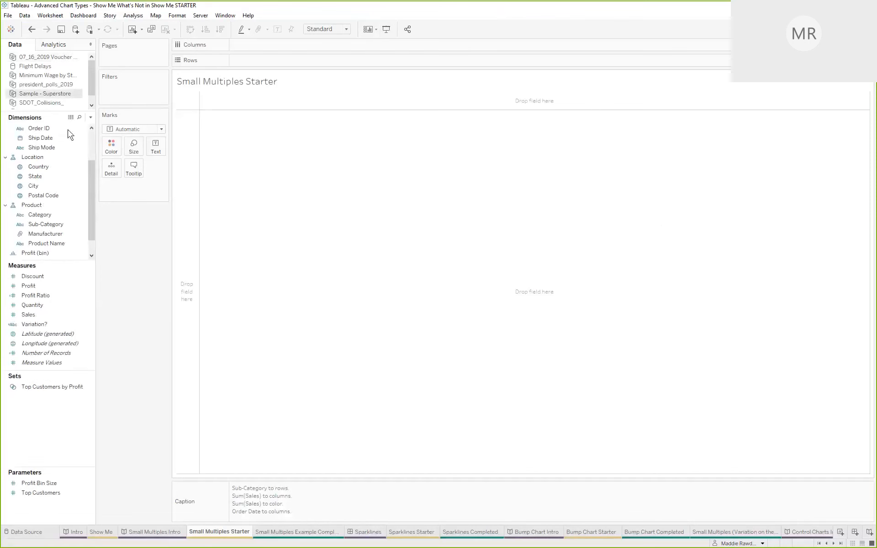
# Build a horizontal bar chart of Sales by Sub-Category, sorted in descending order of sales.
pyautogui.moveTo(29, 315); pyautogui.dragTo(249, 111)
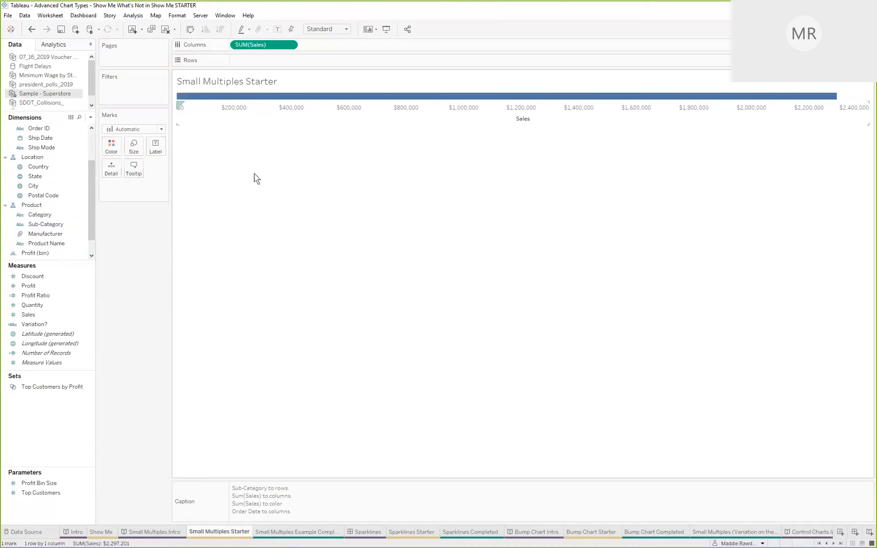
pyautogui.click(64, 228)
pyautogui.moveTo(64, 228); pyautogui.dragTo(181, 96)
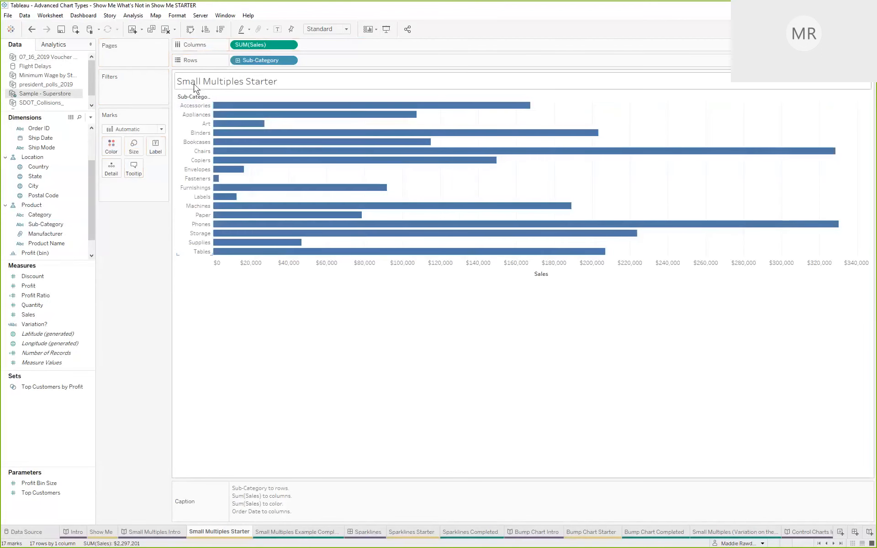
pyautogui.click(221, 30)
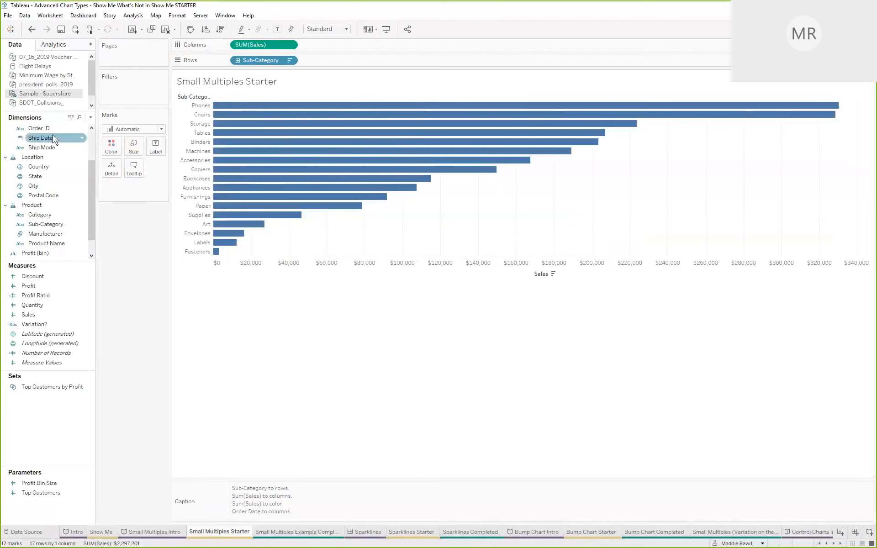
# Split the bars by year of Order Date, placed ahead of Sales in the columns, and color them by Sales.
pyautogui.scroll(2, 53, 137)
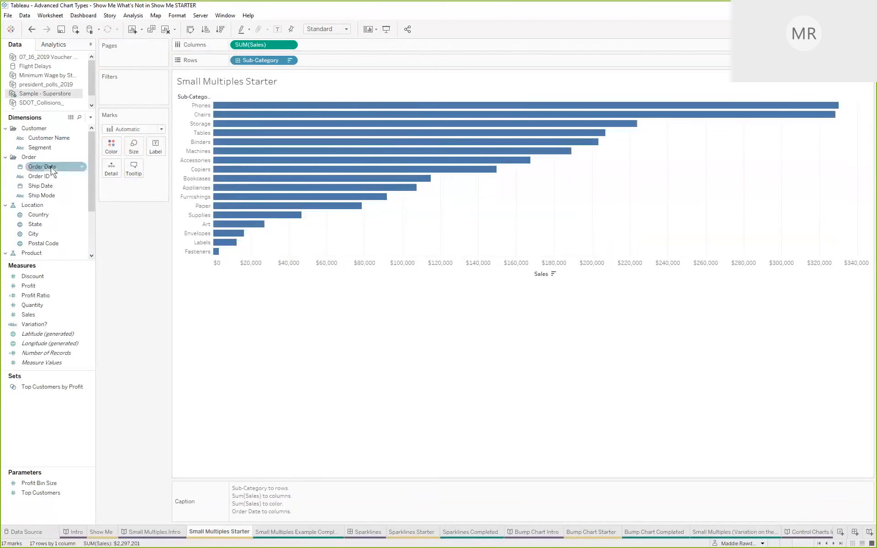
pyautogui.moveTo(51, 167)
pyautogui.mouseDown()
pyautogui.moveTo(122, 94)
pyautogui.moveTo(57, 209)
pyautogui.moveTo(47, 168)
pyautogui.mouseUp()
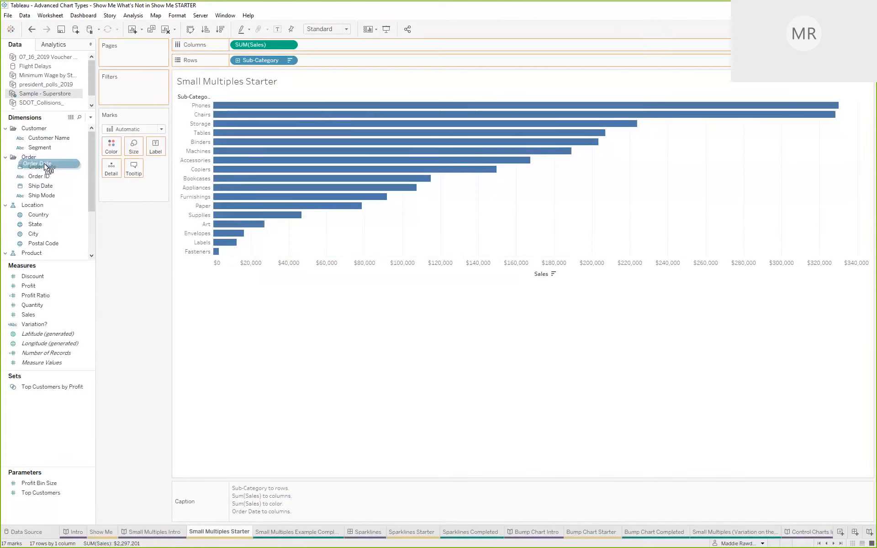
pyautogui.moveTo(47, 168); pyautogui.dragTo(235, 51)
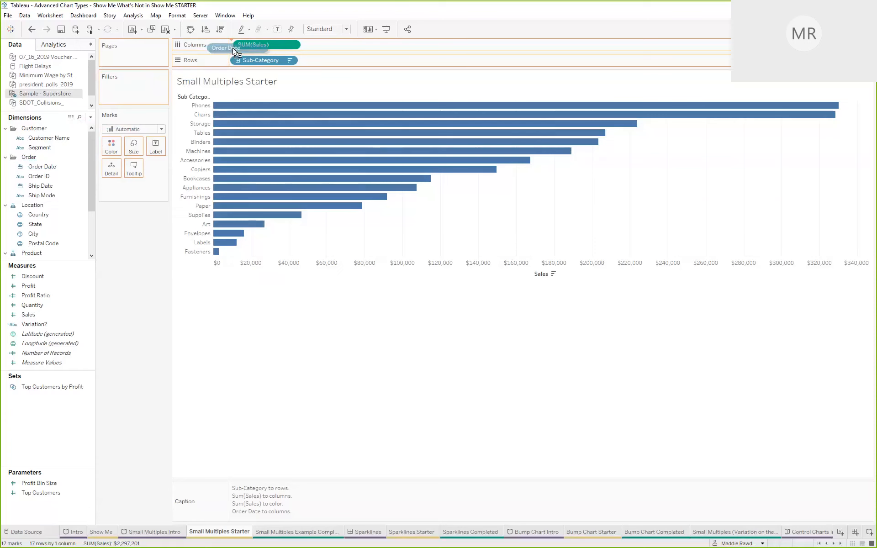
pyautogui.moveTo(234, 51); pyautogui.dragTo(232, 48)
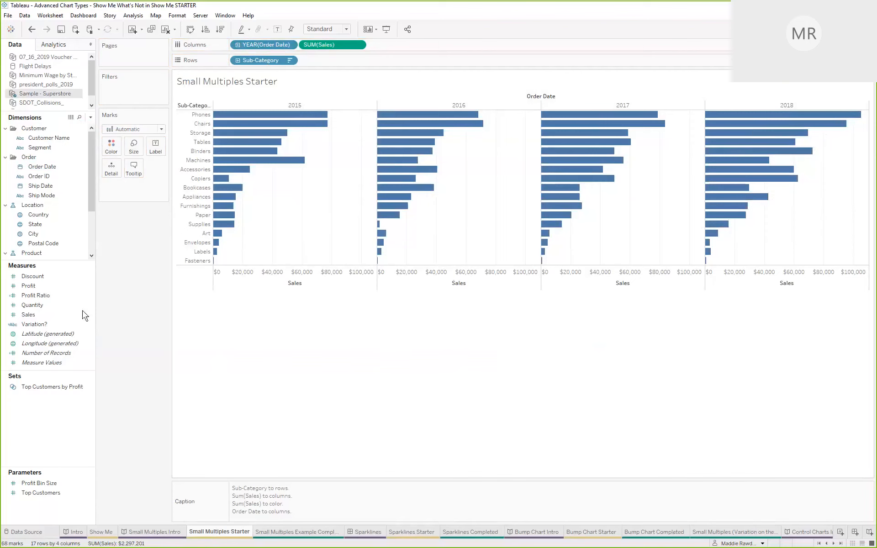
pyautogui.click(43, 314)
pyautogui.moveTo(41, 313)
pyautogui.mouseDown()
pyautogui.moveTo(53, 303)
pyautogui.moveTo(111, 145)
pyautogui.mouseUp()
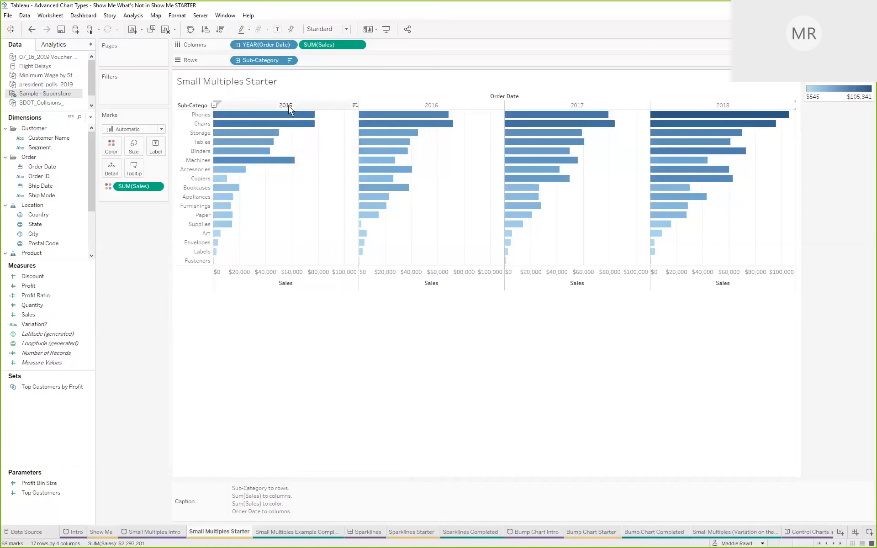
# Sort the sub-categories descending by sales for 2015, for 2016 and finally for 2017.
pyautogui.click(355, 106)
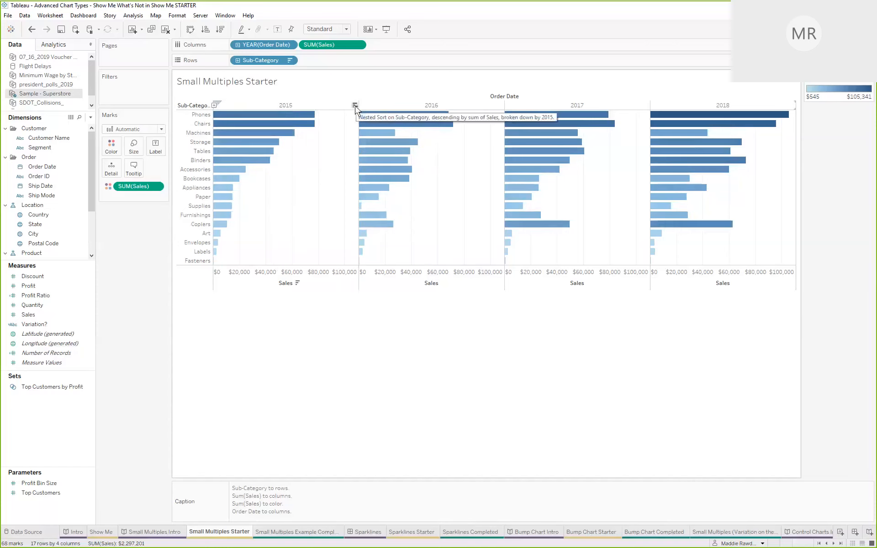
pyautogui.click(501, 106)
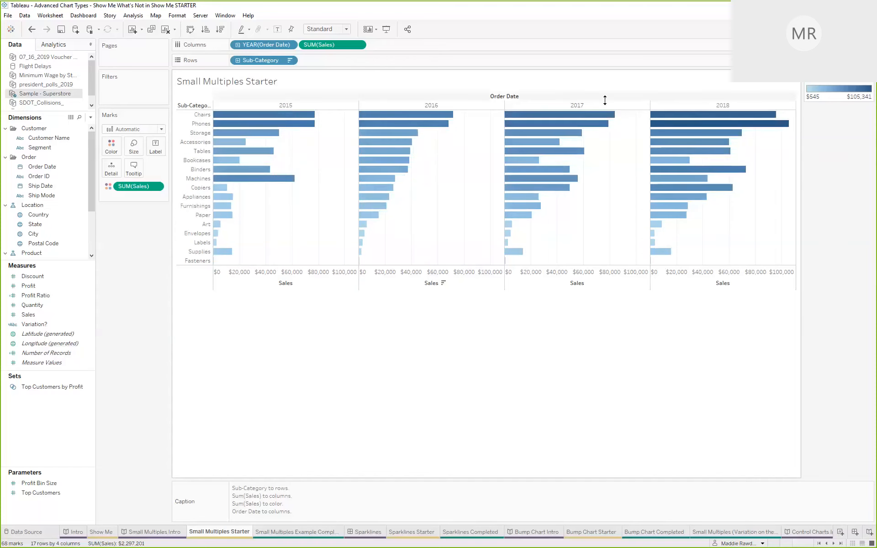
pyautogui.click(647, 106)
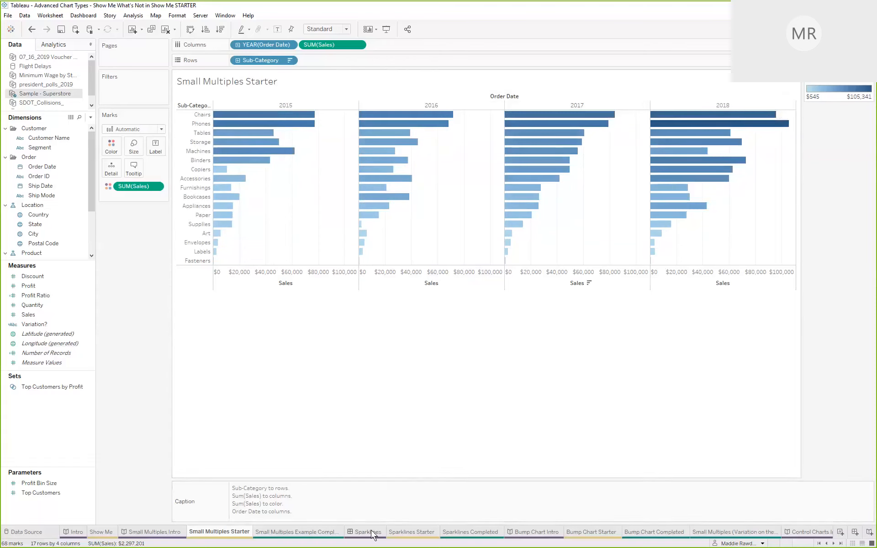
# View the Sparklines dashboard and open the Sparklines Starter worksheet.
pyautogui.moveTo(372, 531)
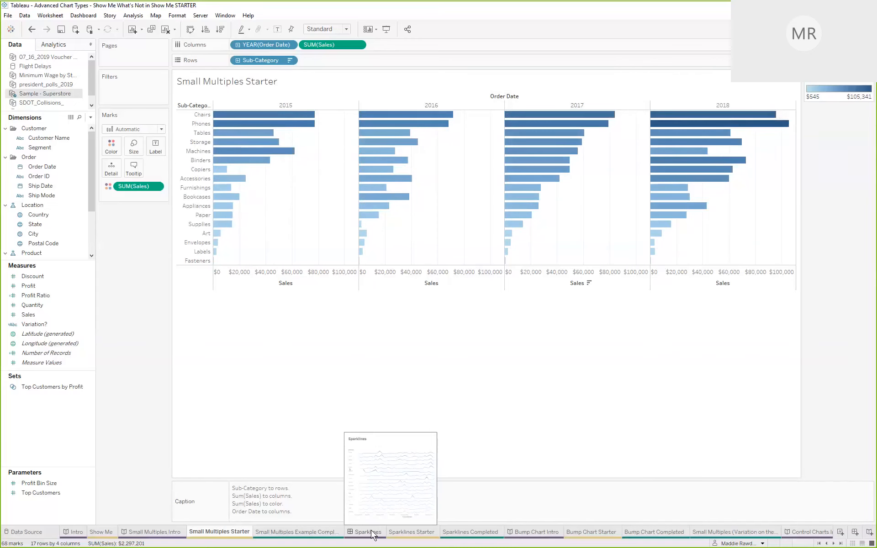
pyautogui.click(374, 534)
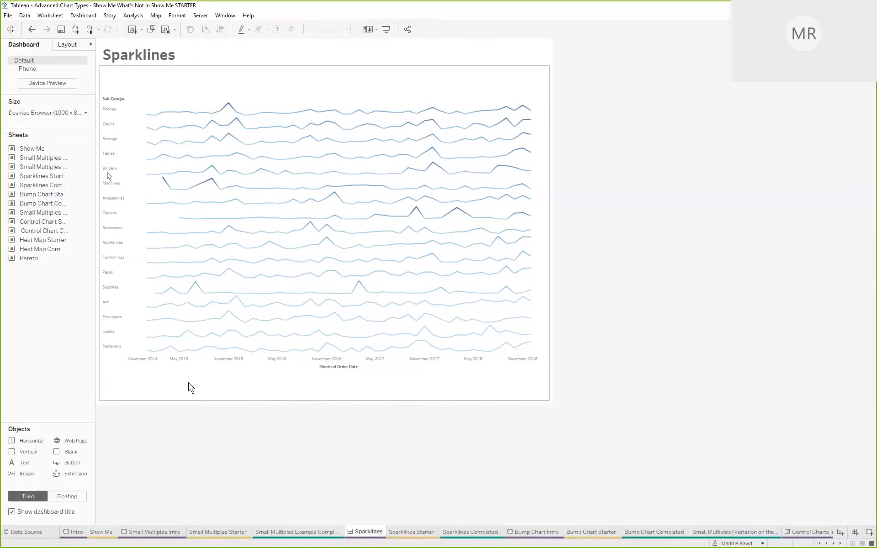
pyautogui.click(420, 535)
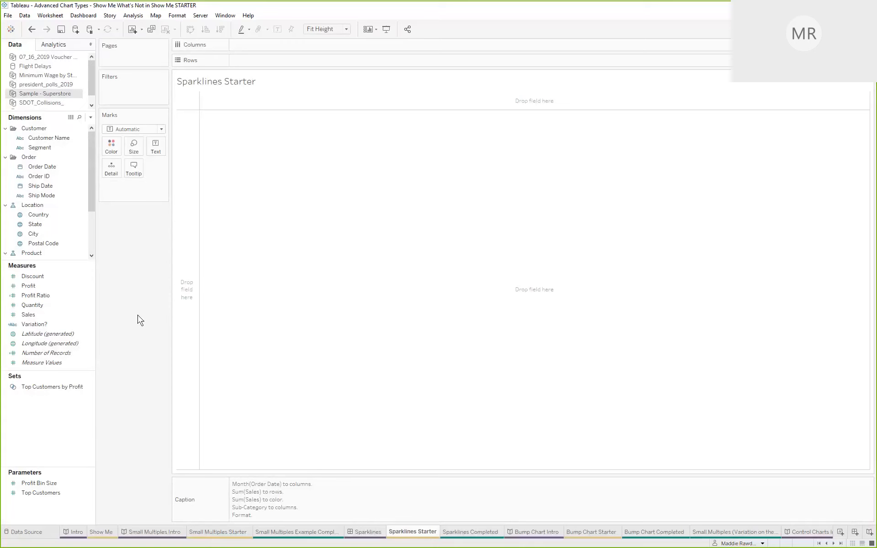
# Create a line chart with Sales in rows and Order Date in columns as a continuous month with year.
pyautogui.click(48, 316)
pyautogui.moveTo(48, 315); pyautogui.dragTo(254, 61)
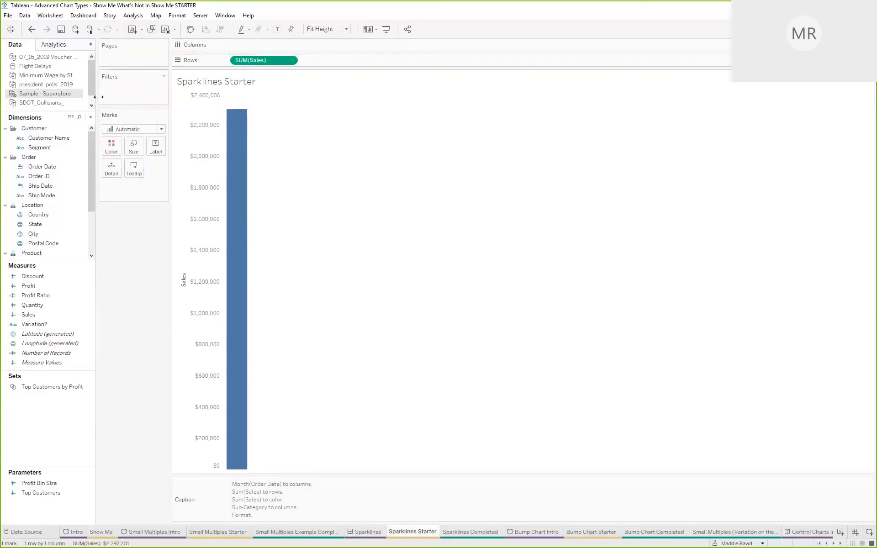
pyautogui.click(36, 169)
pyautogui.moveTo(36, 169); pyautogui.dragTo(250, 51)
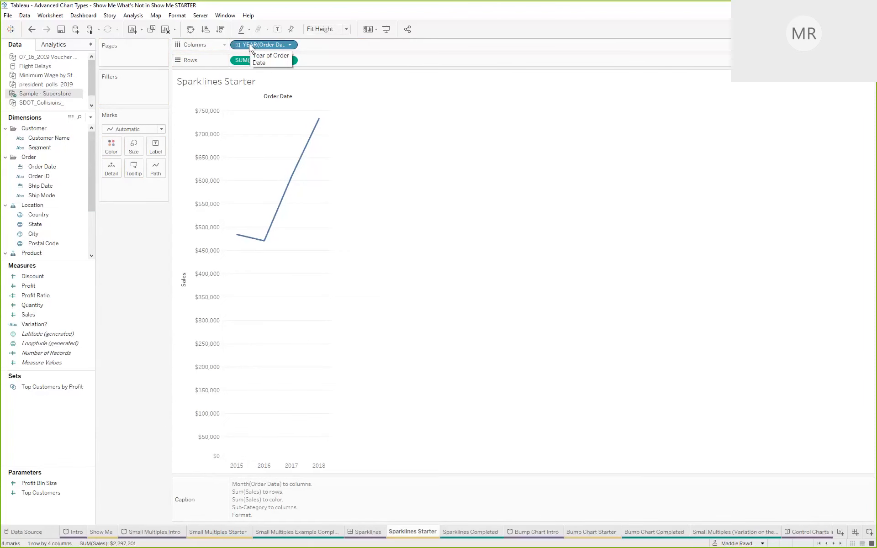
pyautogui.rightClick(251, 48)
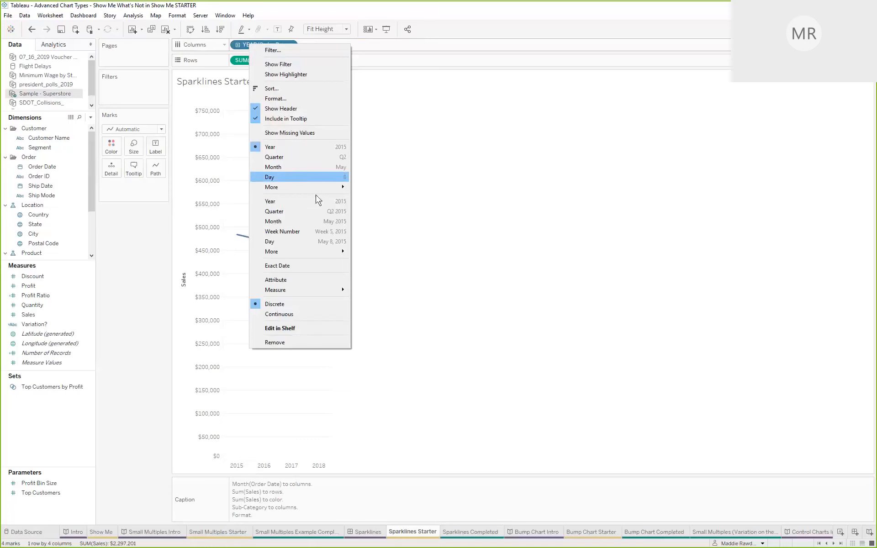
pyautogui.click(321, 224)
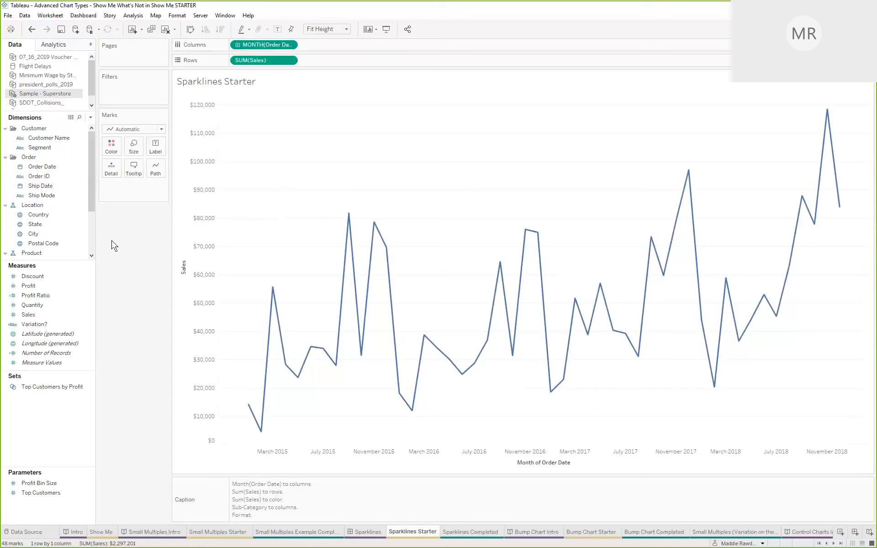
# Split the line chart into one row per Sub-Category, placing that dimension ahead of Sales in the rows.
pyautogui.moveTo(89, 193); pyautogui.dragTo(87, 223)
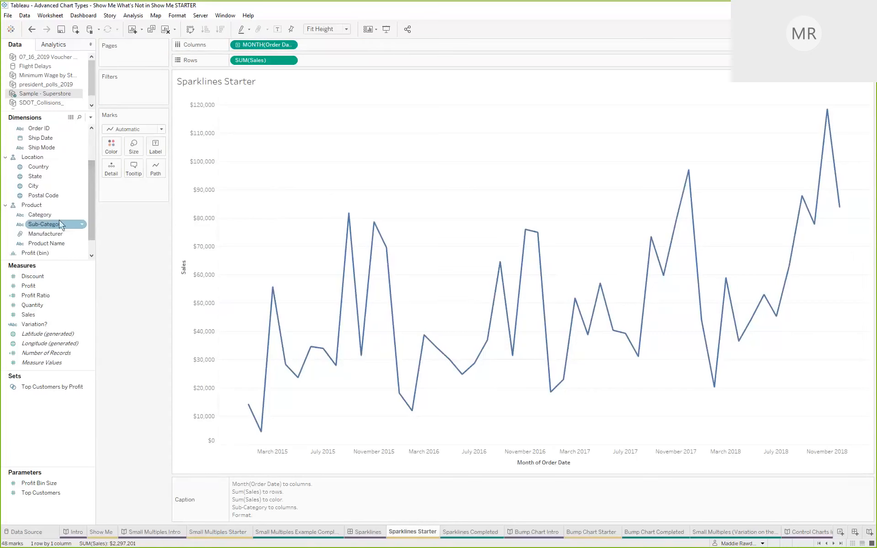
pyautogui.moveTo(56, 222); pyautogui.dragTo(235, 64)
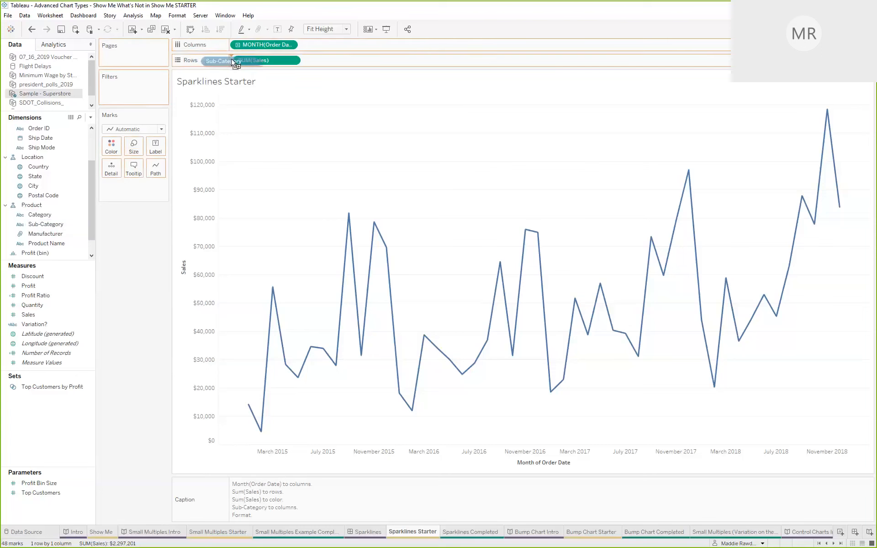
pyautogui.moveTo(235, 63); pyautogui.dragTo(233, 61)
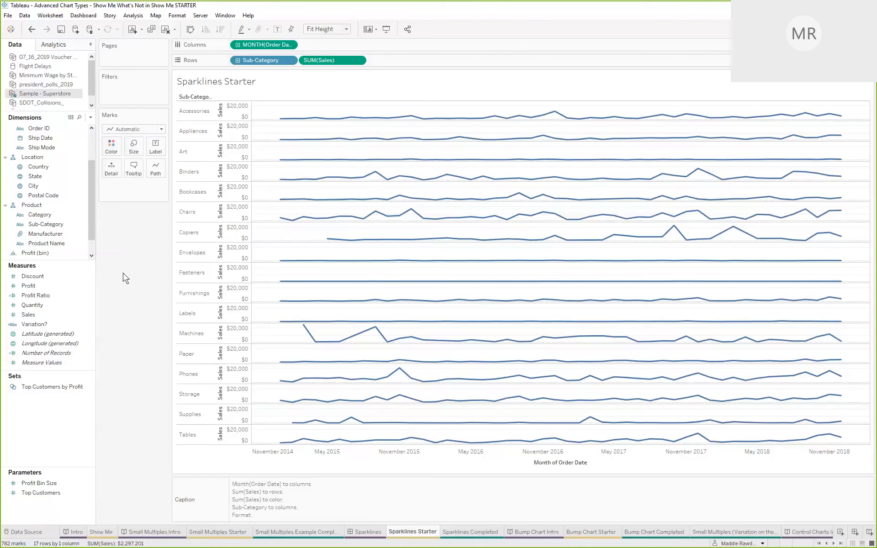
# Set the Sales axis to independent axis ranges for each row or column, comparing it with the uniform range.
pyautogui.rightClick(223, 196)
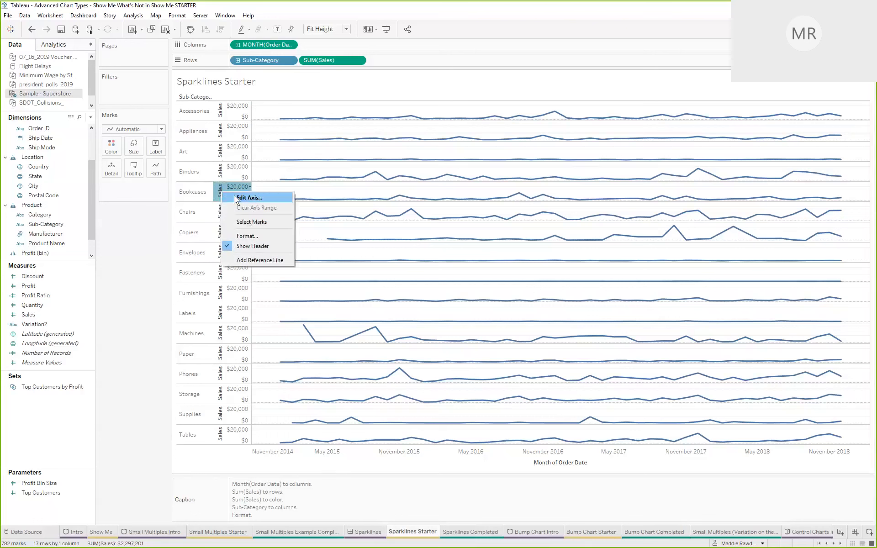
pyautogui.click(234, 198)
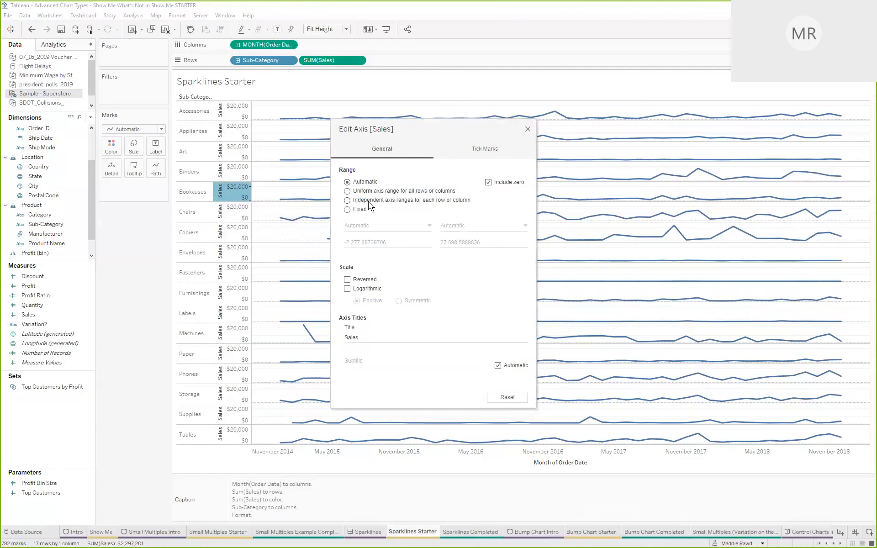
pyautogui.click(348, 200)
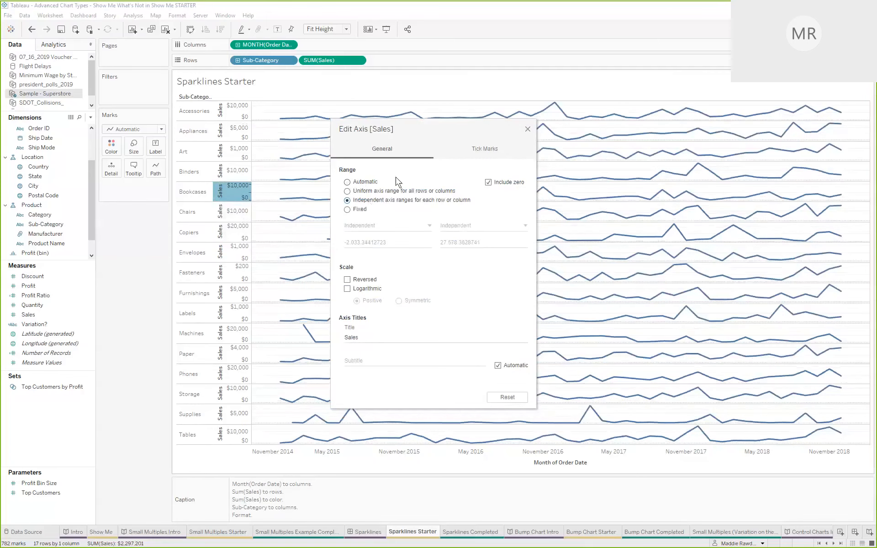
pyautogui.moveTo(430, 131); pyautogui.dragTo(621, 164)
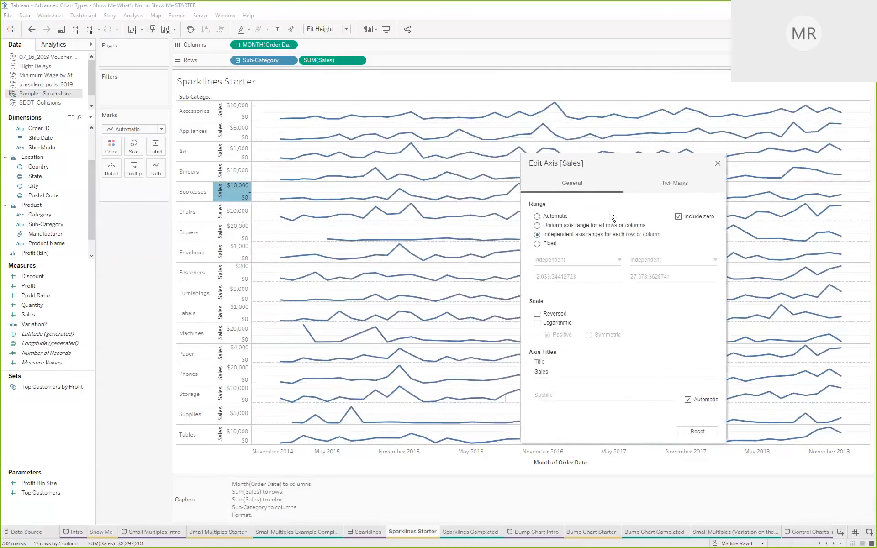
pyautogui.click(603, 226)
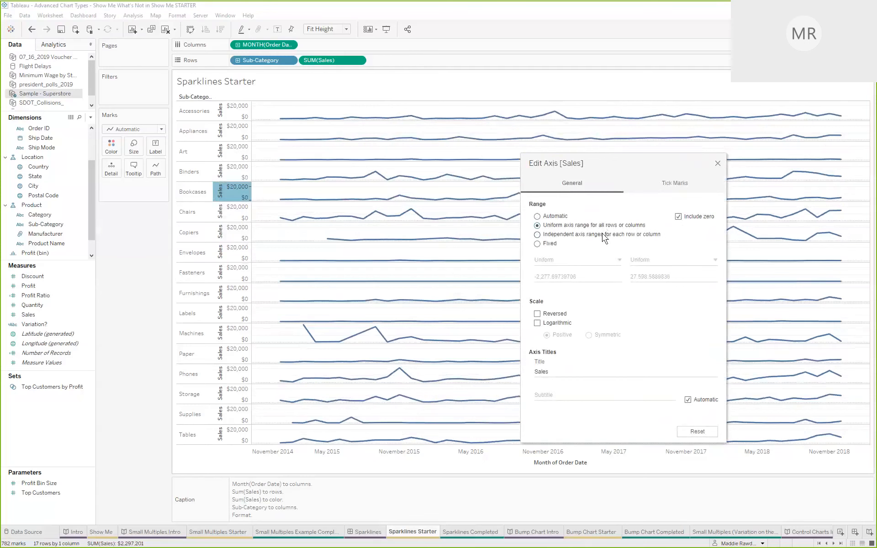
pyautogui.click(605, 235)
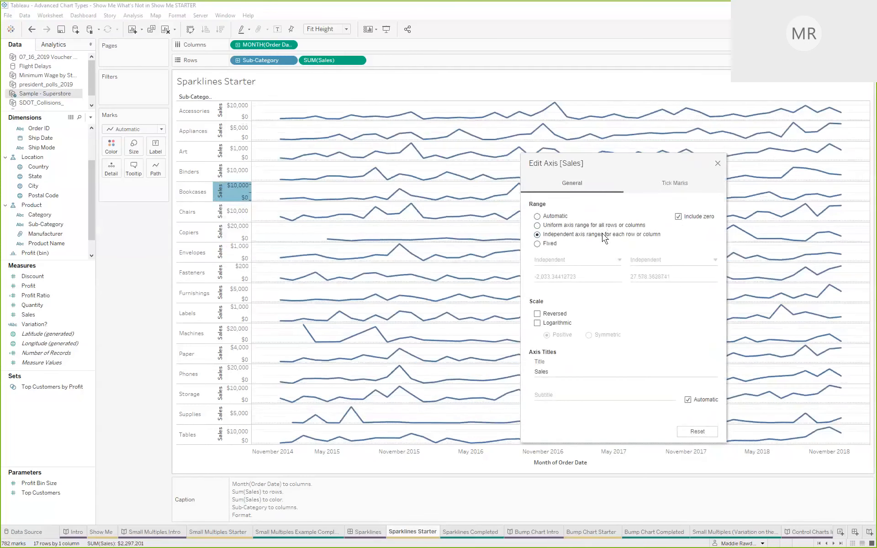
pyautogui.click(718, 164)
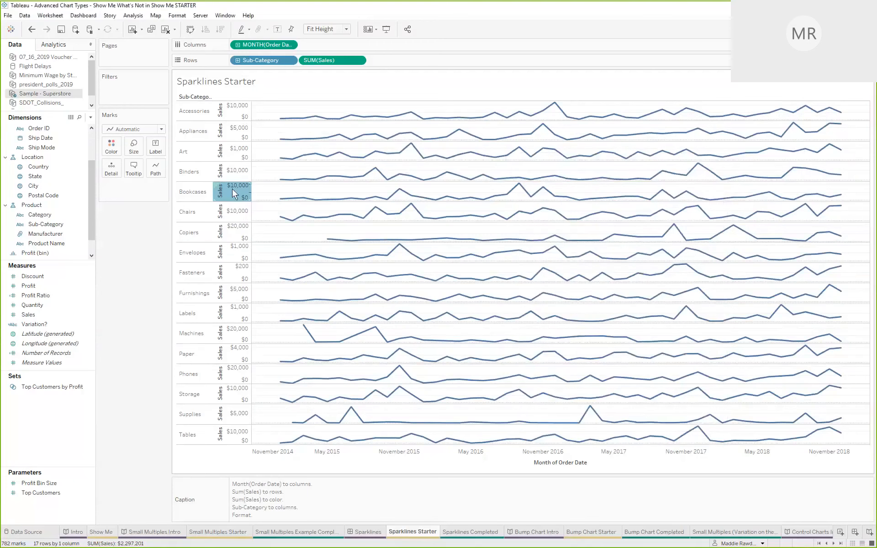
# Hide the Sales axis header on the sparkline rows.
pyautogui.rightClick(264, 62)
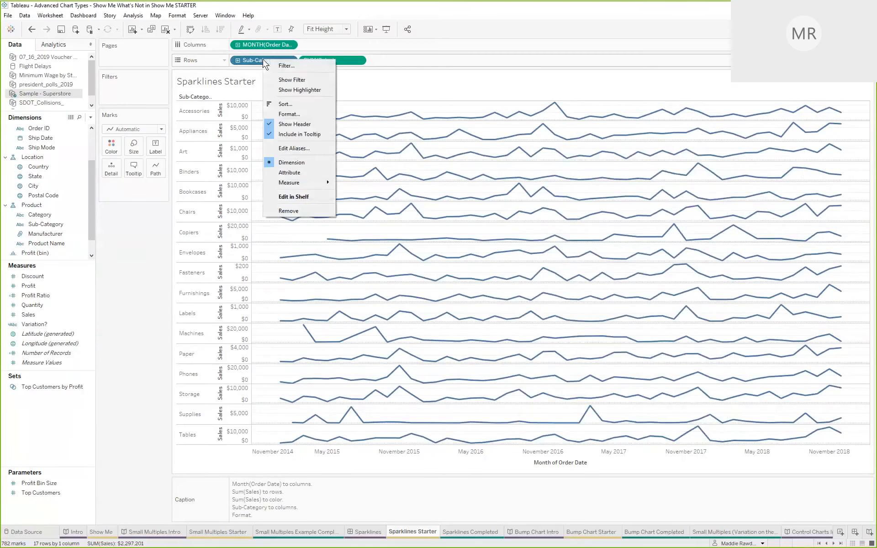
pyautogui.rightClick(234, 110)
pyautogui.rightClick(234, 110)
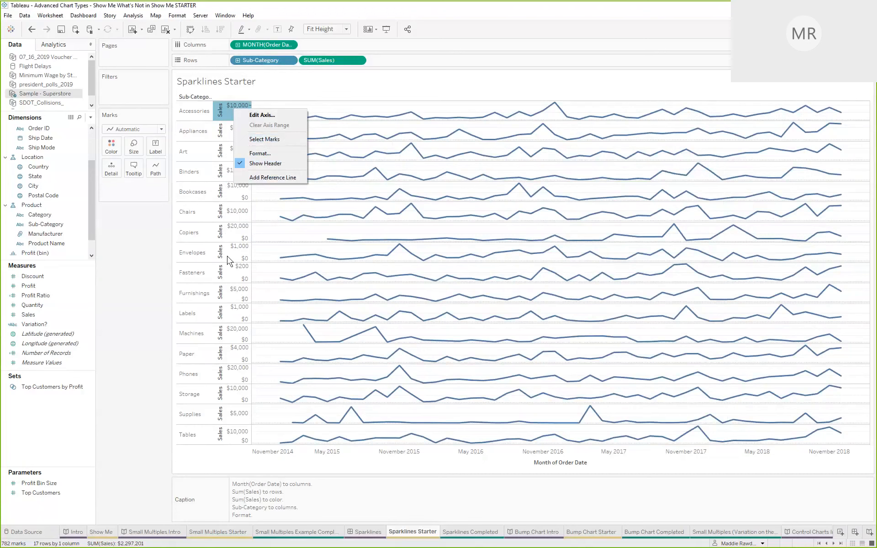
pyautogui.click(265, 164)
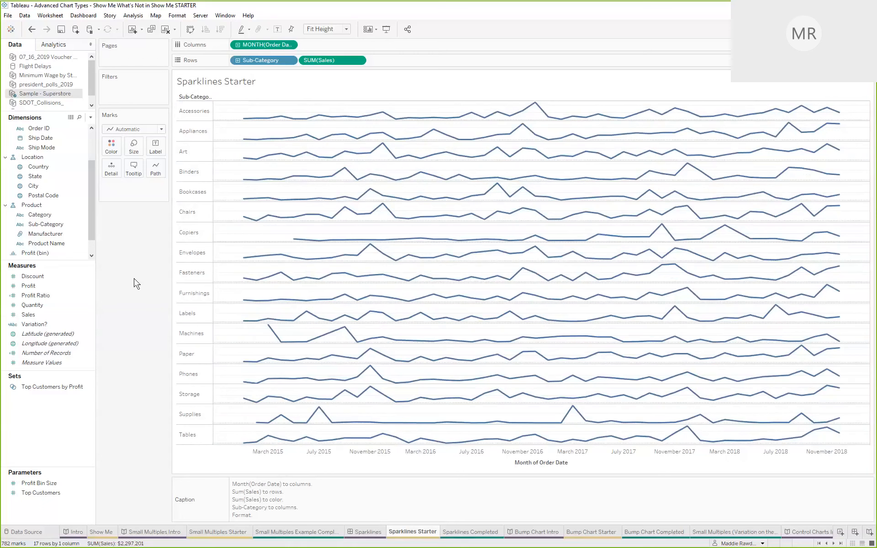
# Color the sparklines by Sales and compare them with the Sparklines dashboard before returning to the starter sheet.
pyautogui.moveTo(52, 314); pyautogui.dragTo(111, 145)
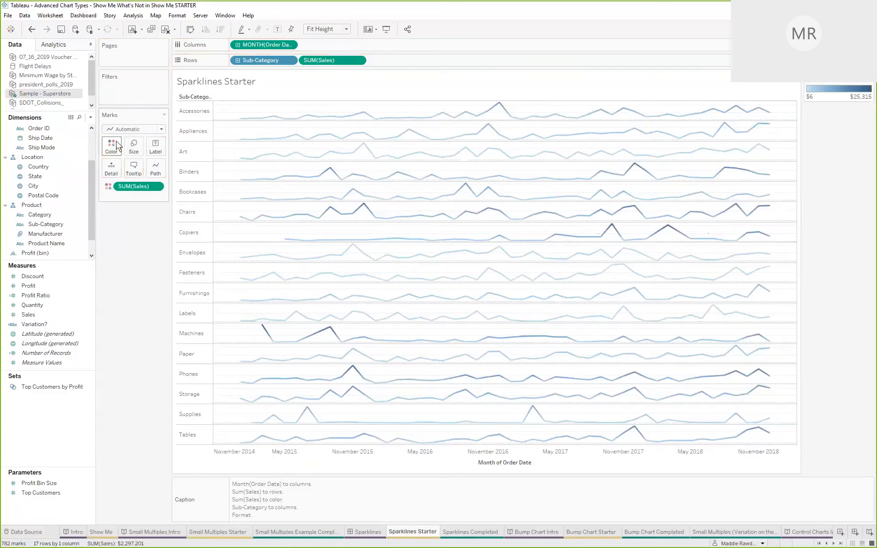
pyautogui.click(377, 533)
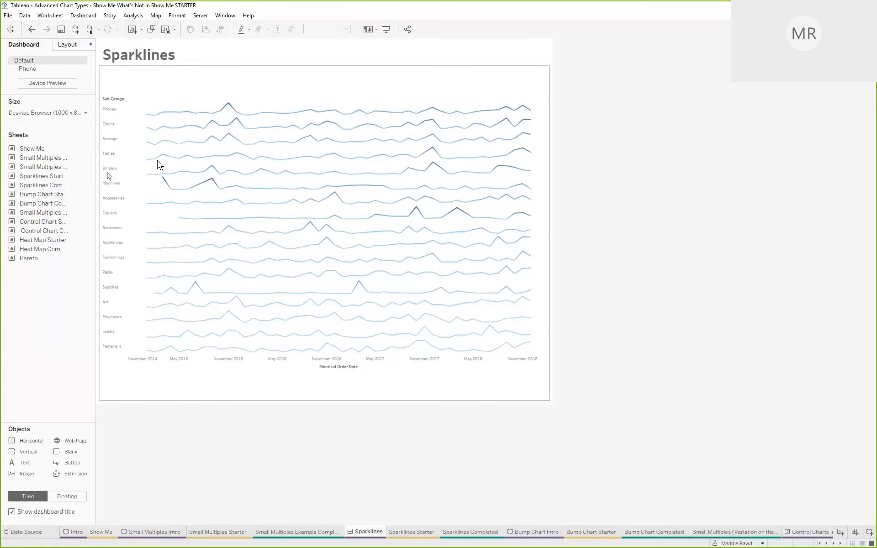
pyautogui.click(409, 533)
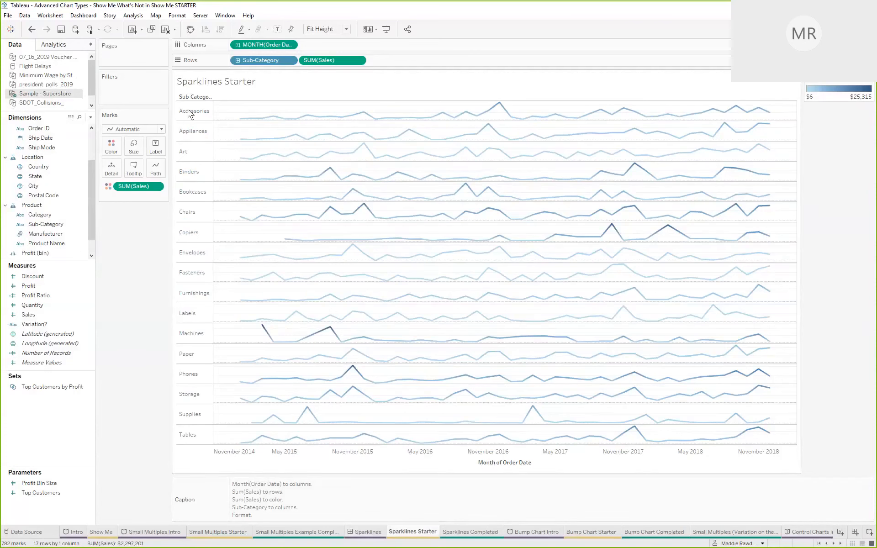
# Set the zero lines, drop lines and axis ticks to None for the whole sparklines sheet.
pyautogui.click(177, 15)
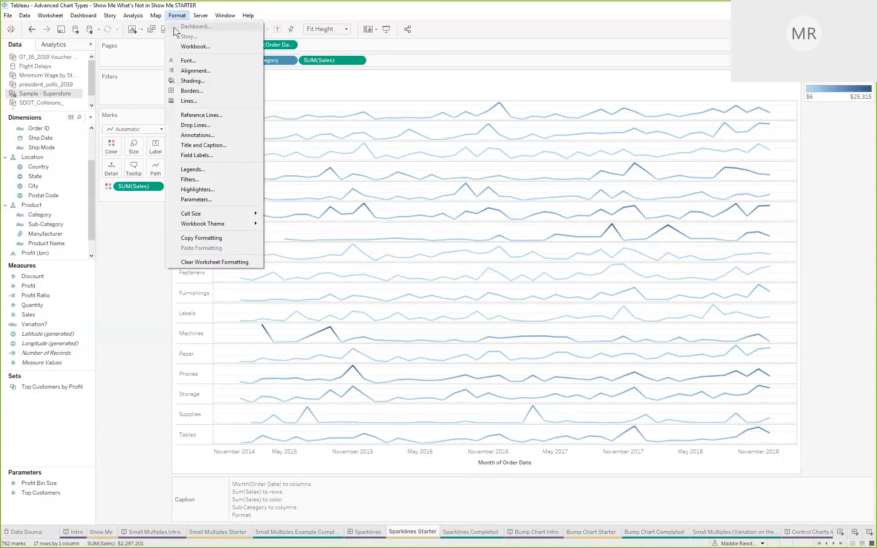
pyautogui.click(193, 98)
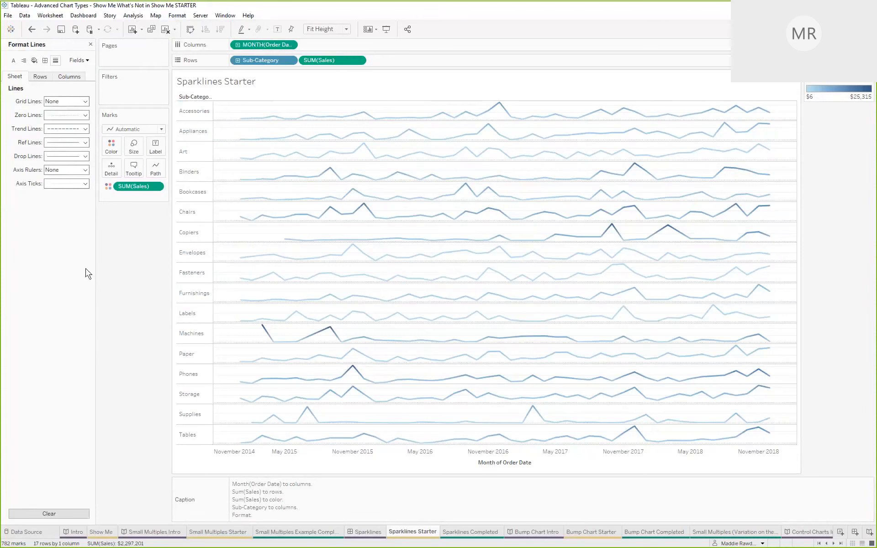
pyautogui.click(88, 114)
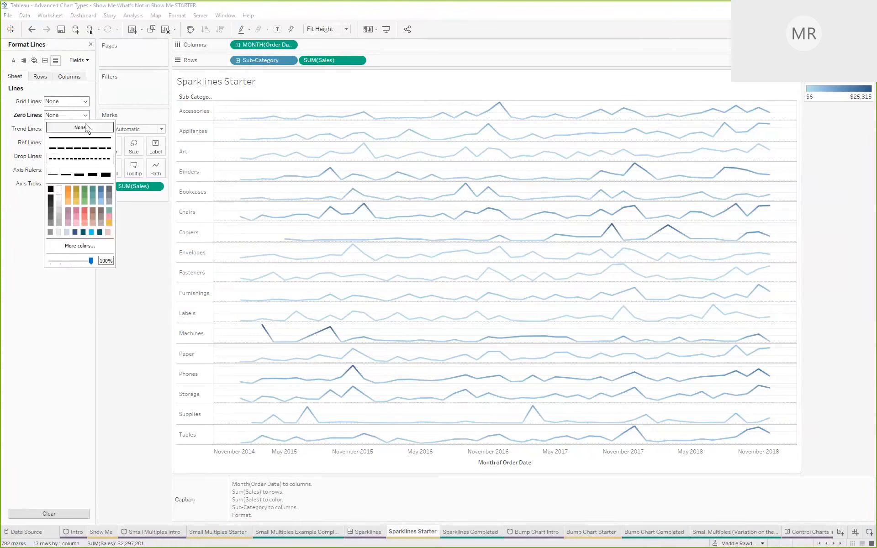
pyautogui.click(84, 118)
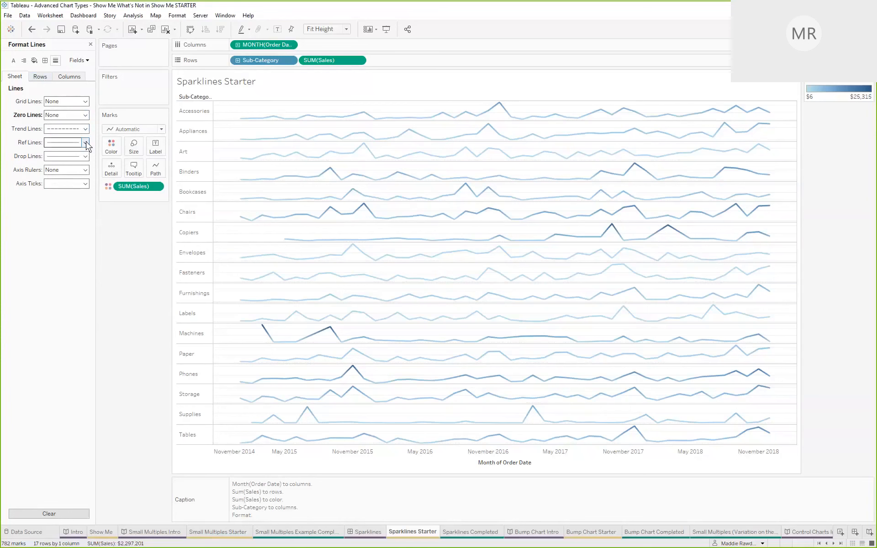
pyautogui.click(85, 156)
pyautogui.click(80, 168)
pyautogui.click(40, 78)
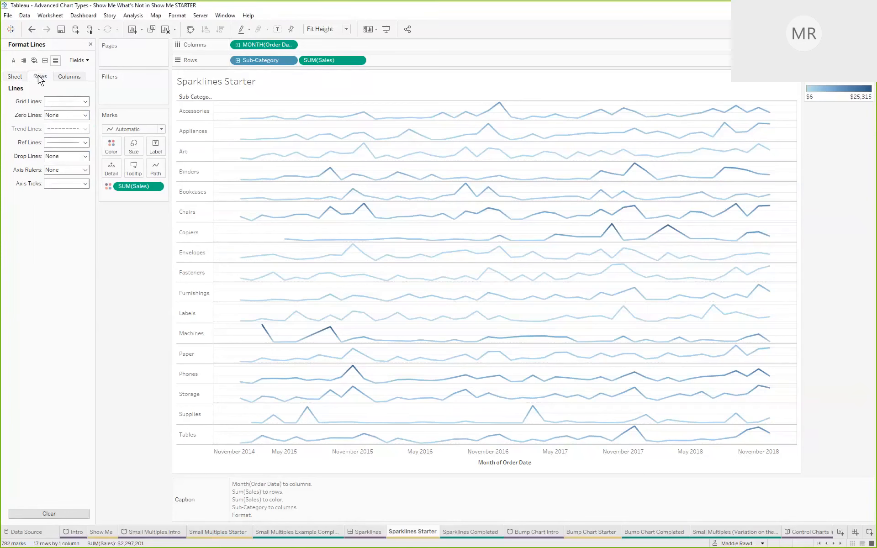
pyautogui.click(15, 76)
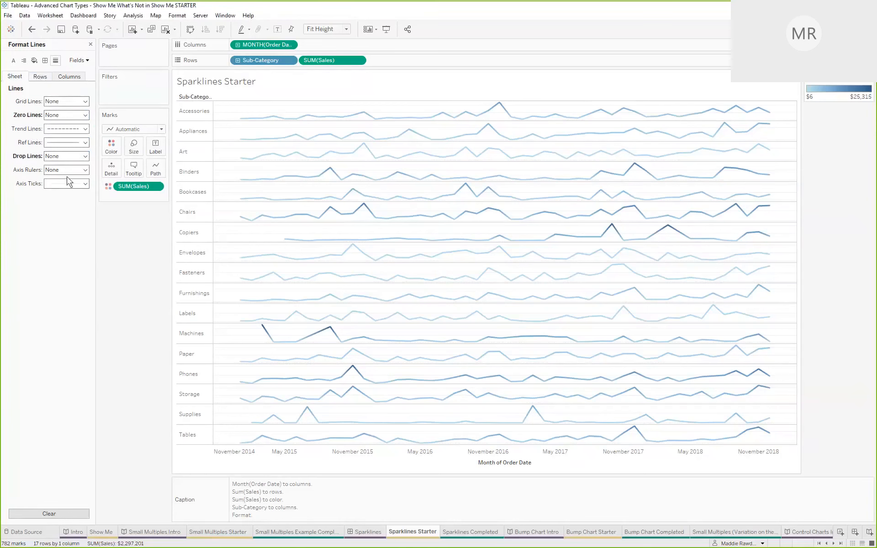
pyautogui.click(86, 189)
pyautogui.click(85, 196)
# Set the row grid lines of the sparklines to None and compare the chart with the Sparklines Completed sheet.
pyautogui.click(40, 77)
pyautogui.click(85, 115)
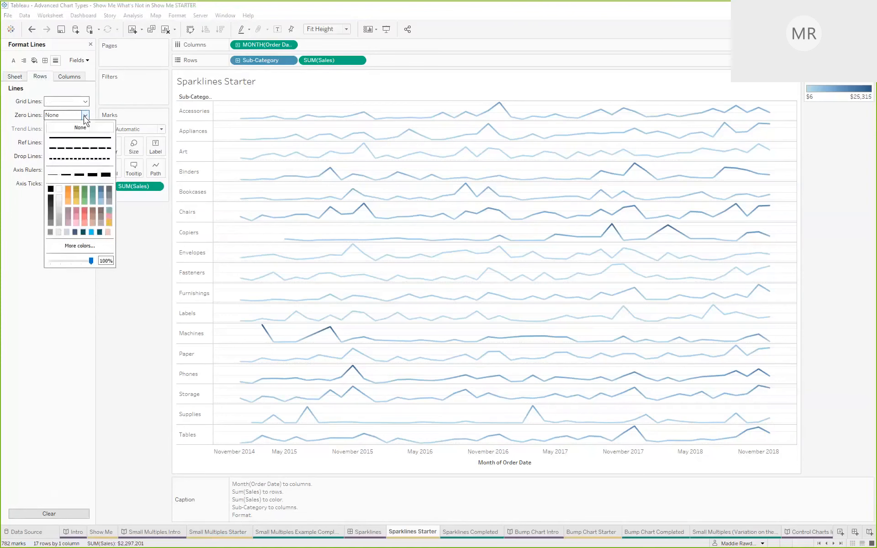
pyautogui.click(80, 127)
pyautogui.click(85, 101)
pyautogui.click(81, 115)
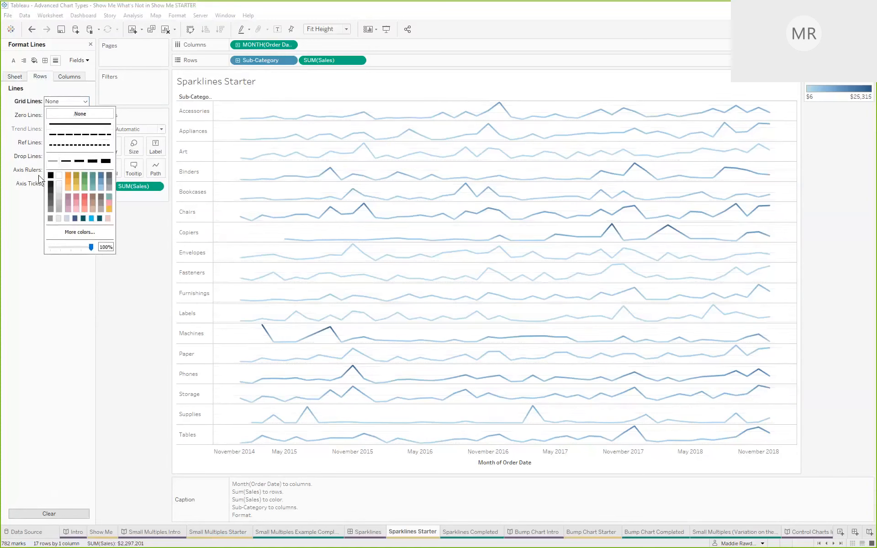
pyautogui.click(74, 126)
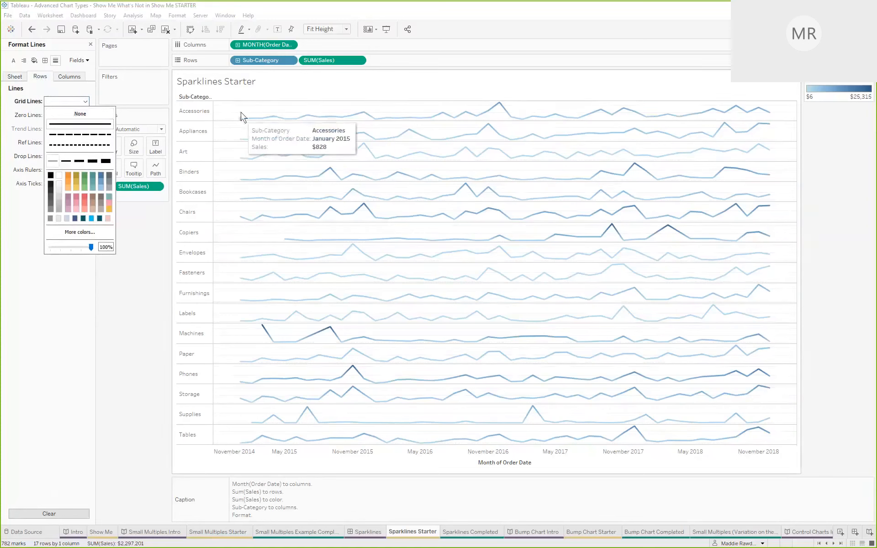
pyautogui.click(89, 114)
pyautogui.click(24, 265)
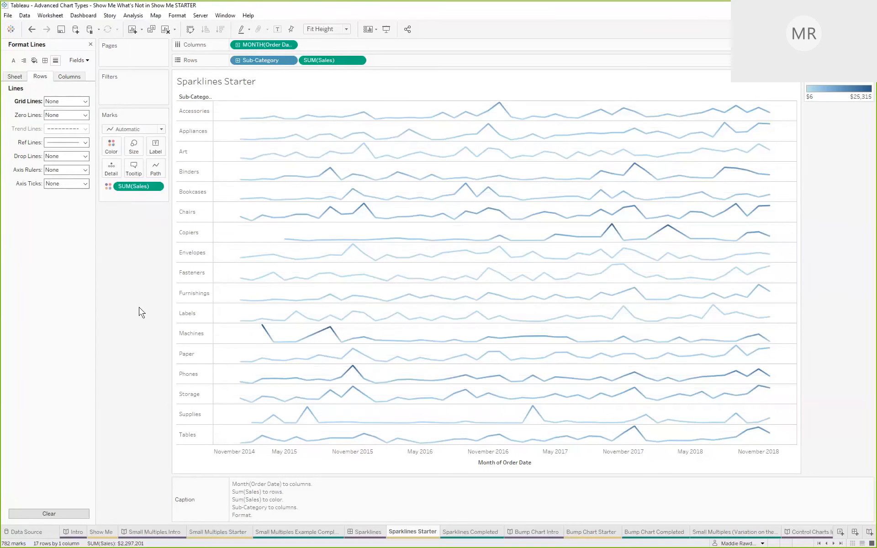
pyautogui.click(460, 538)
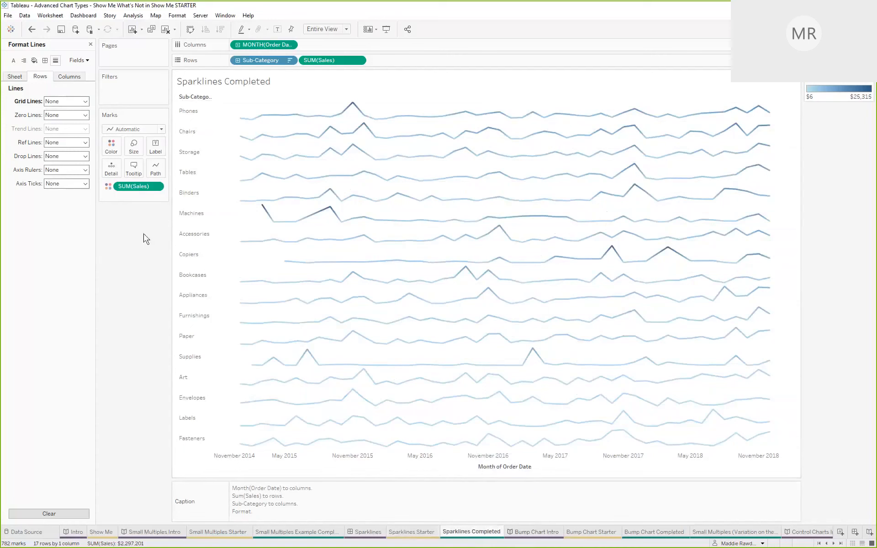
pyautogui.click(90, 45)
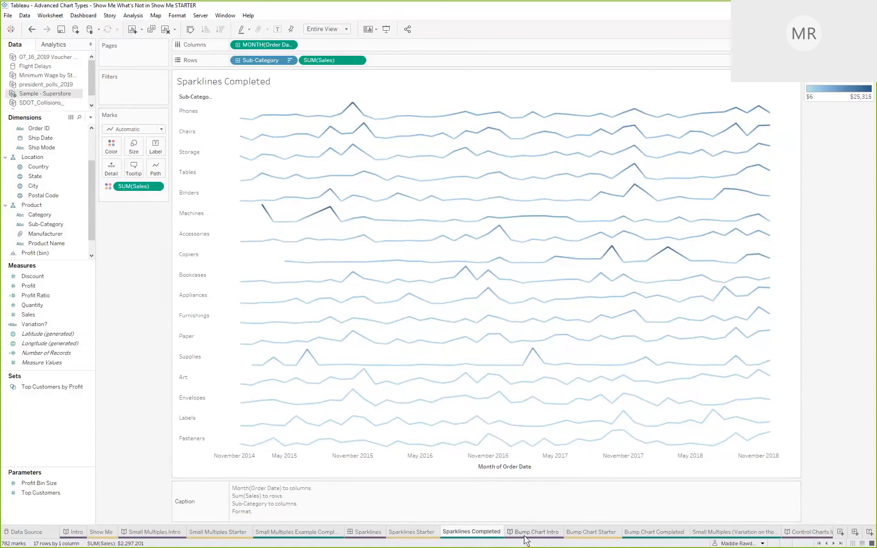
# Present the Bump Chart Intro story full screen and review its points 1 to 6, from the line chart to the challenge.
pyautogui.moveTo(527, 542)
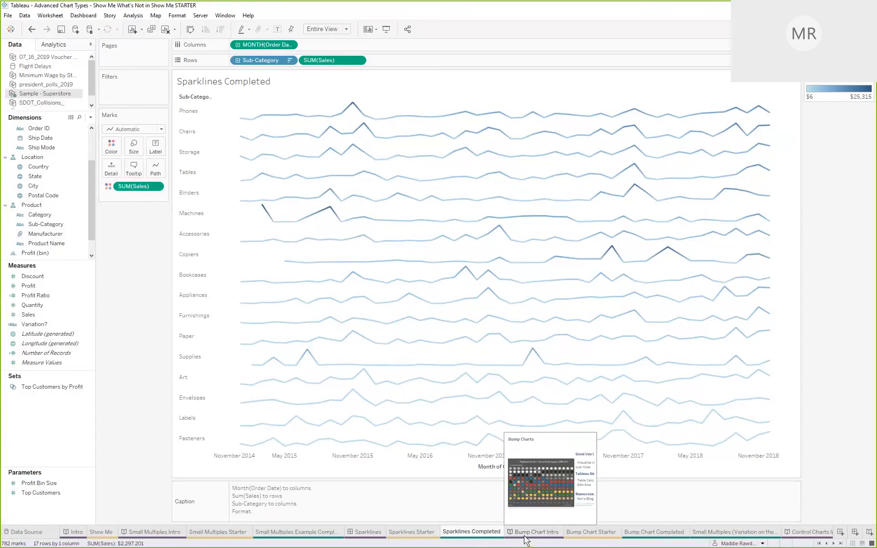
pyautogui.click(530, 533)
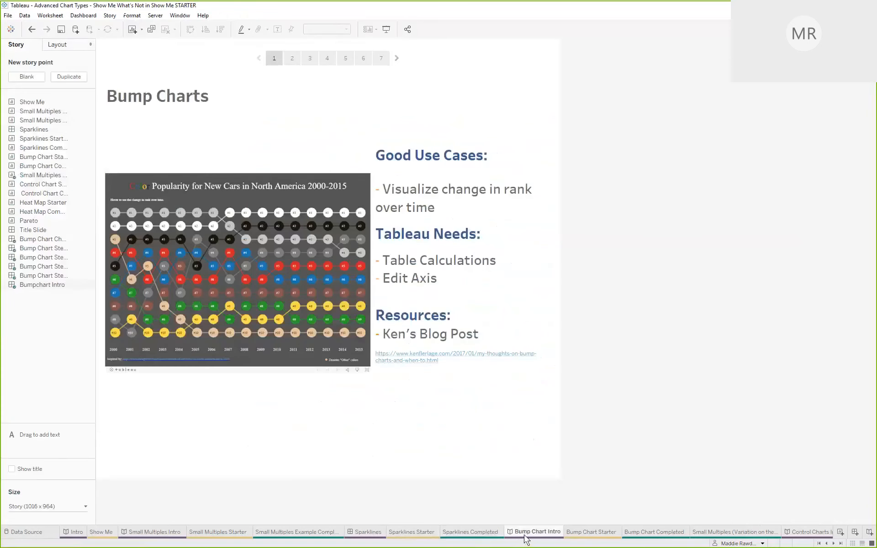
pyautogui.click(386, 30)
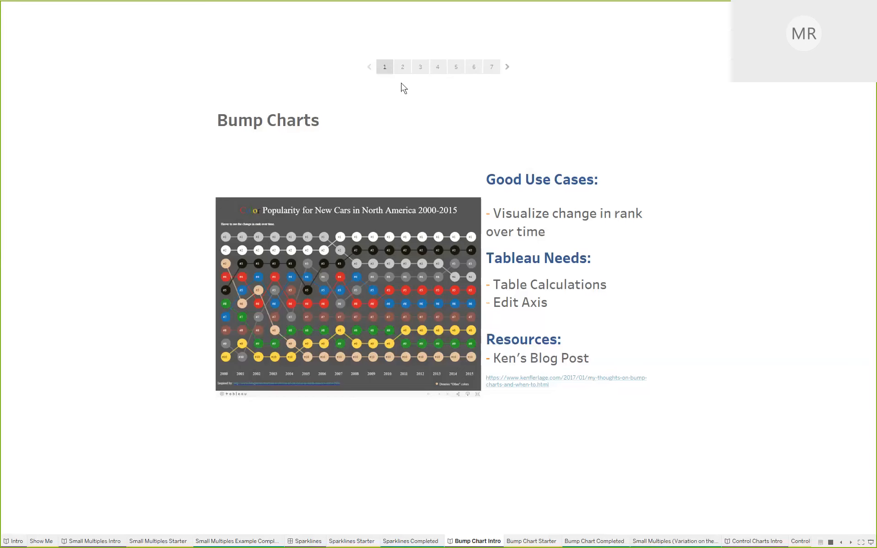
pyautogui.click(403, 68)
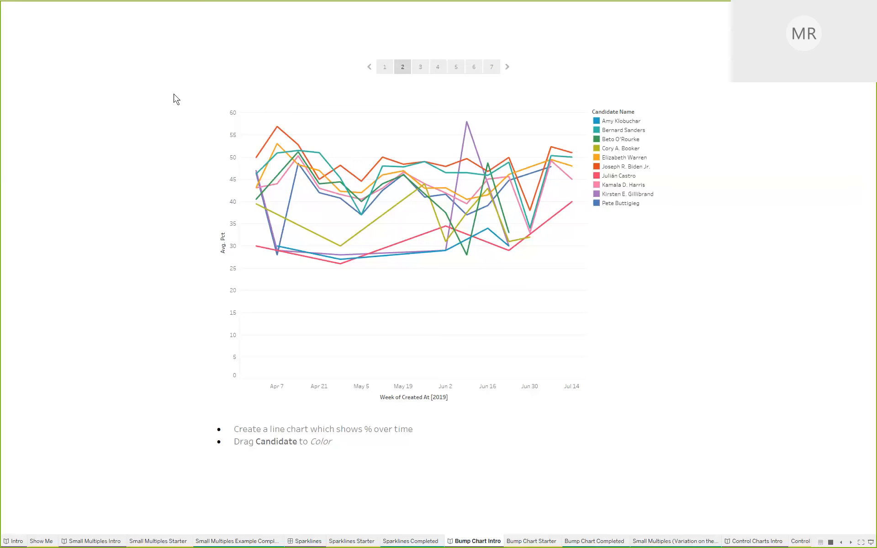
pyautogui.click(420, 75)
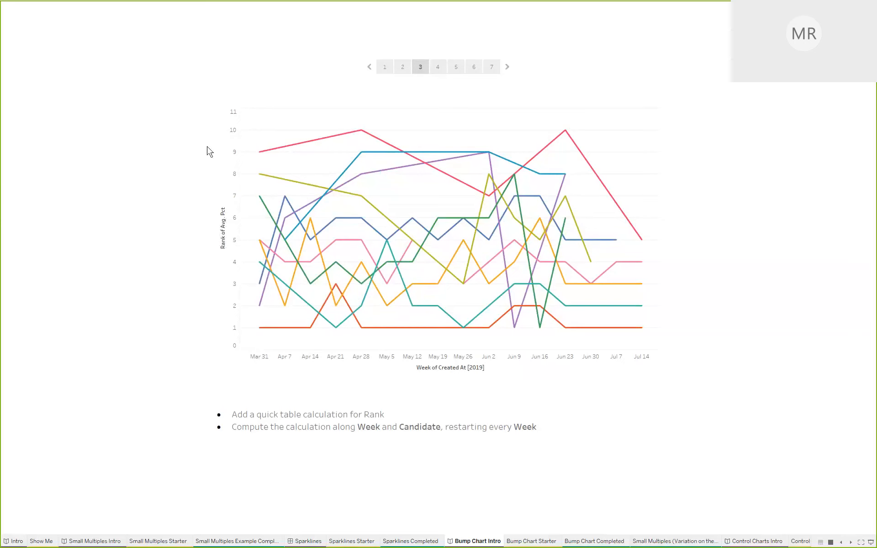
pyautogui.moveTo(259, 154)
pyautogui.click(438, 68)
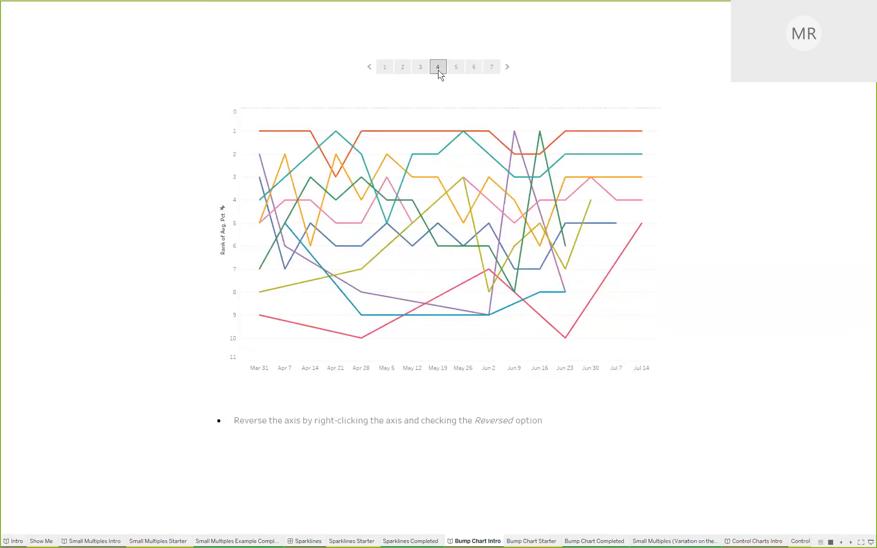
pyautogui.click(423, 69)
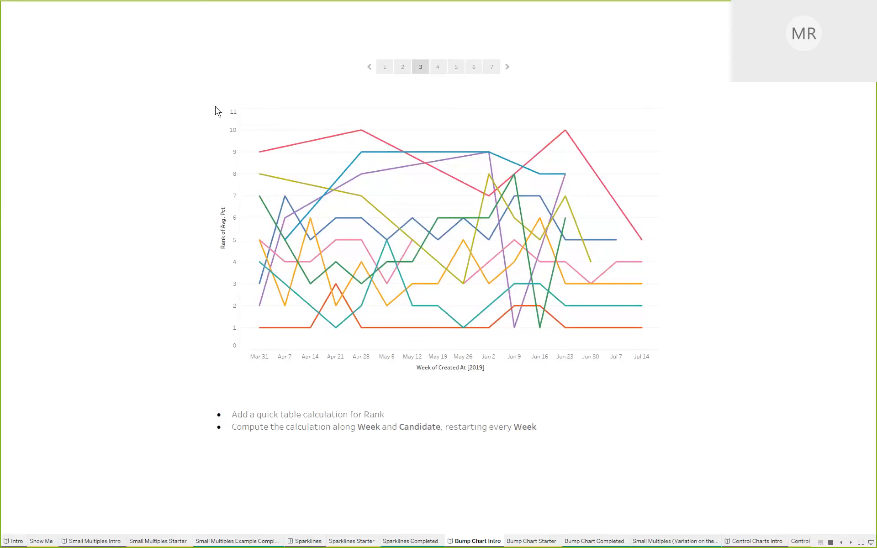
pyautogui.click(436, 69)
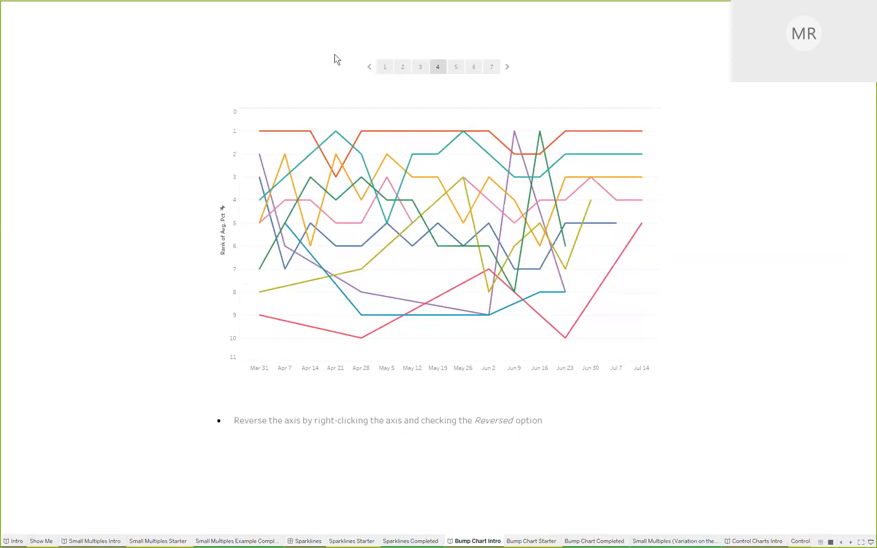
pyautogui.click(455, 67)
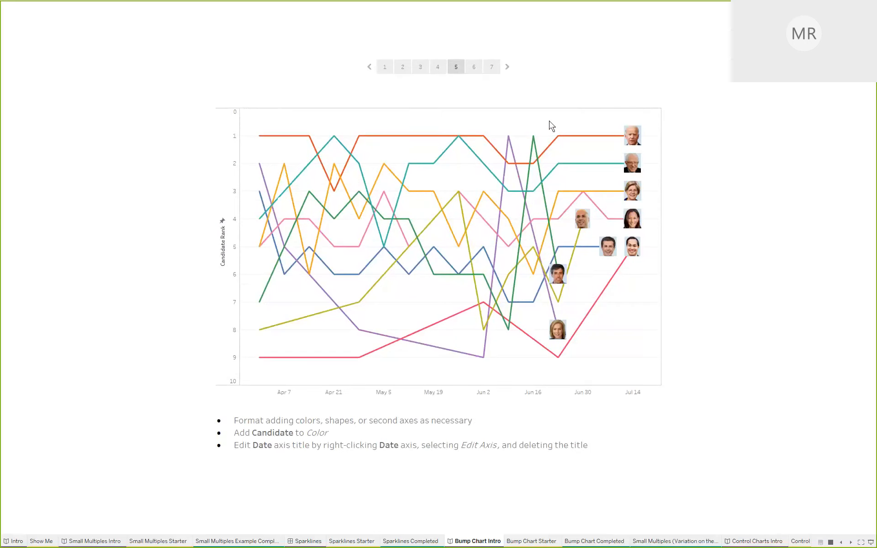
pyautogui.click(474, 67)
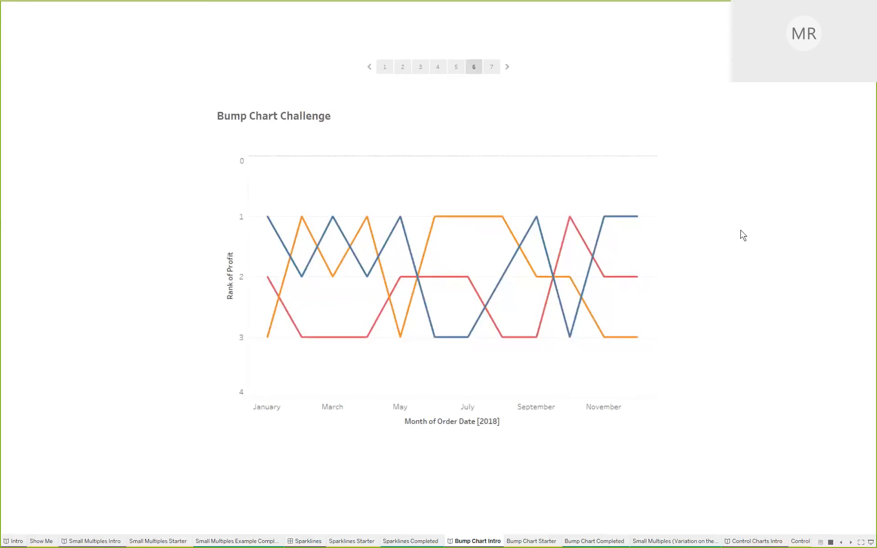
# Open the Bump Chart Starter sheet, leave presentation mode and select Sample - Superstore as the data source.
pyautogui.click(524, 543)
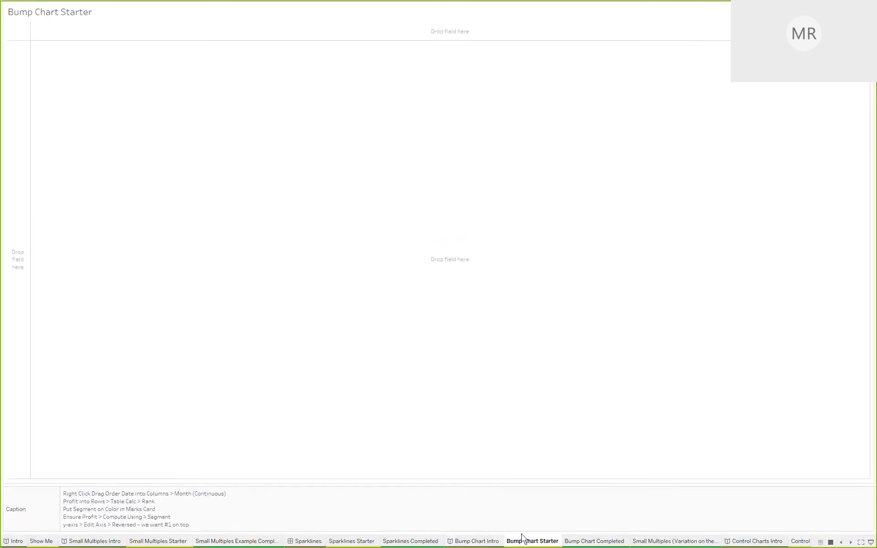
pyautogui.press('Escape')
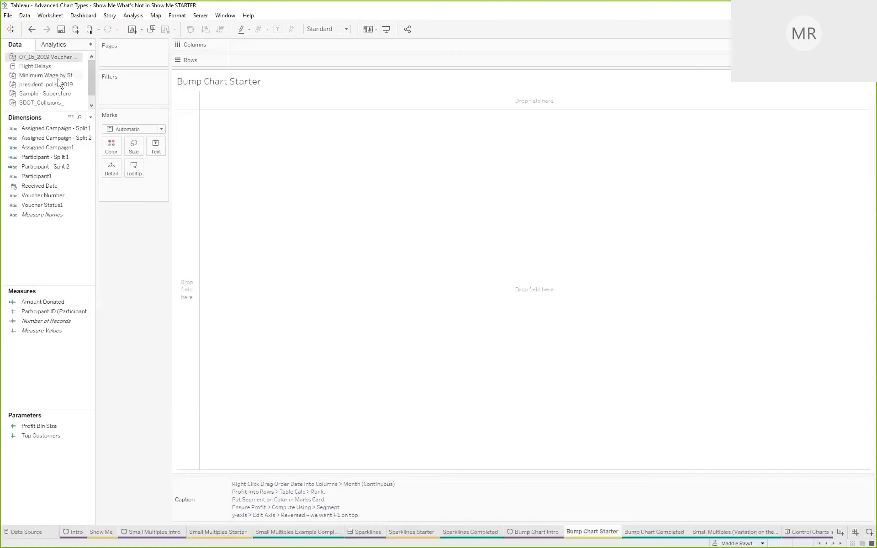
pyautogui.click(59, 94)
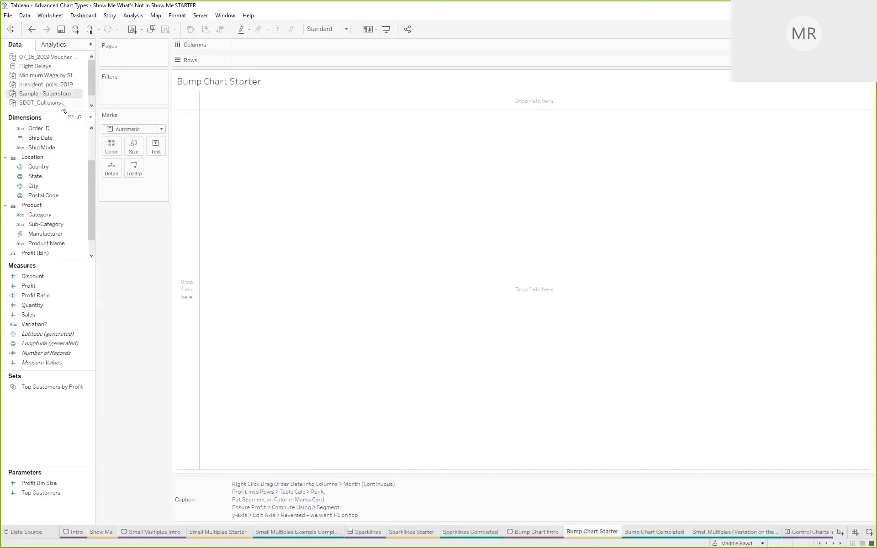
# Place Order Date in the columns as a continuous month with year.
pyautogui.click(80, 177)
pyautogui.scroll(3, 55, 147)
pyautogui.click(48, 165)
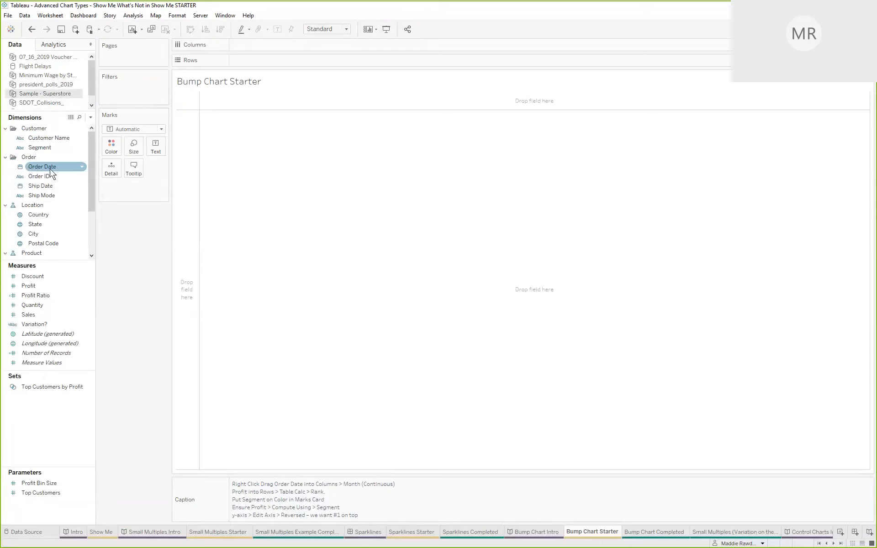
pyautogui.moveTo(51, 172); pyautogui.dragTo(243, 46)
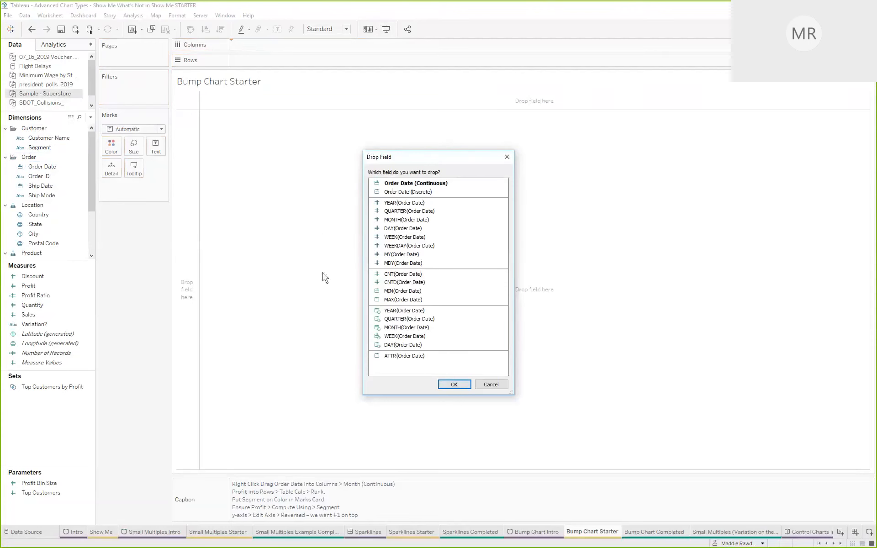
pyautogui.click(425, 328)
pyautogui.click(455, 385)
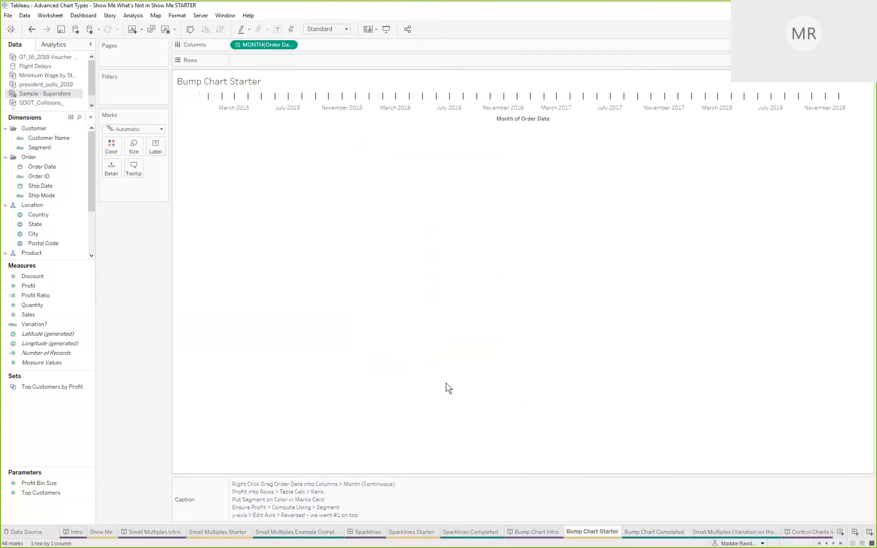
# Add Profit to the rows and color the resulting lines by Segment.
pyautogui.click(49, 288)
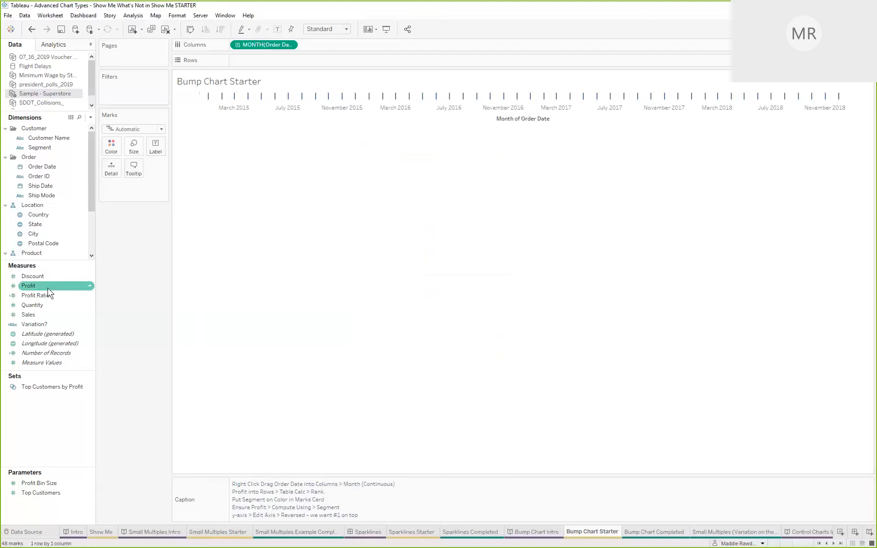
pyautogui.moveTo(46, 288); pyautogui.dragTo(265, 60)
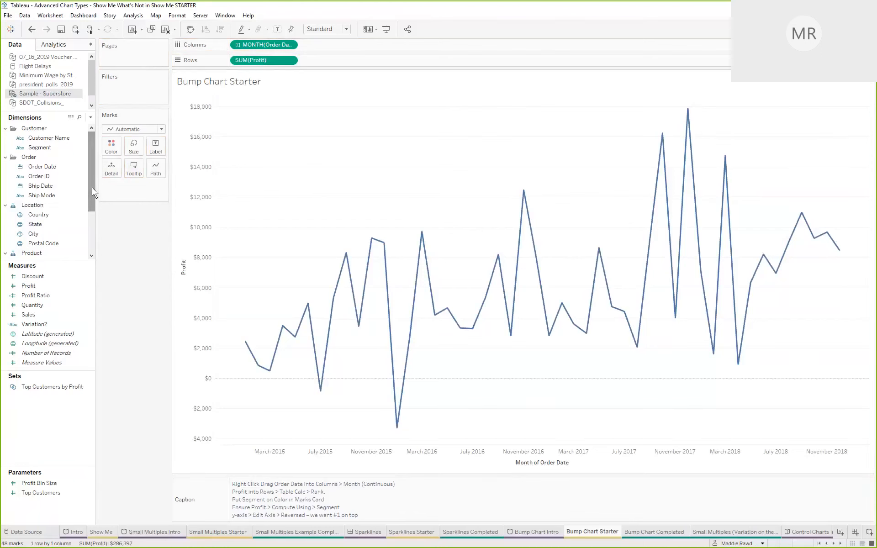
pyautogui.click(46, 148)
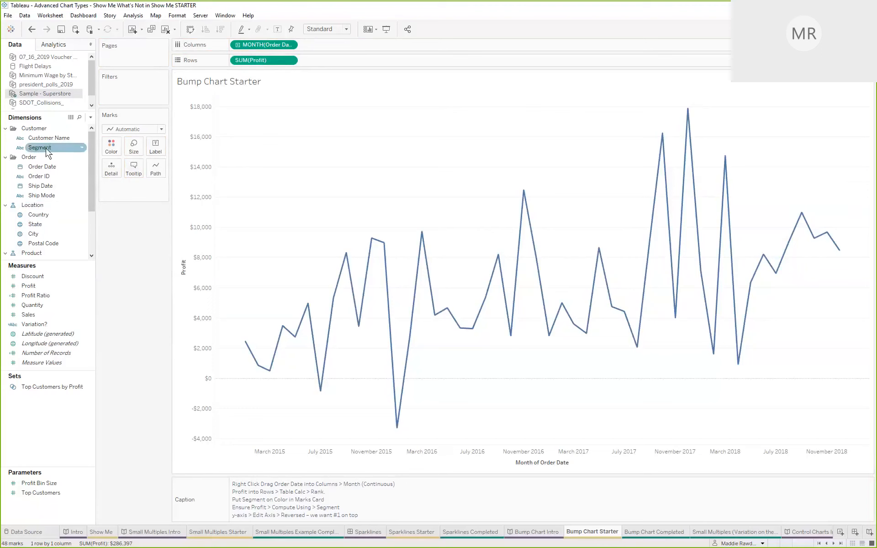
pyautogui.click(41, 139)
pyautogui.click(40, 146)
pyautogui.moveTo(40, 147); pyautogui.dragTo(118, 154)
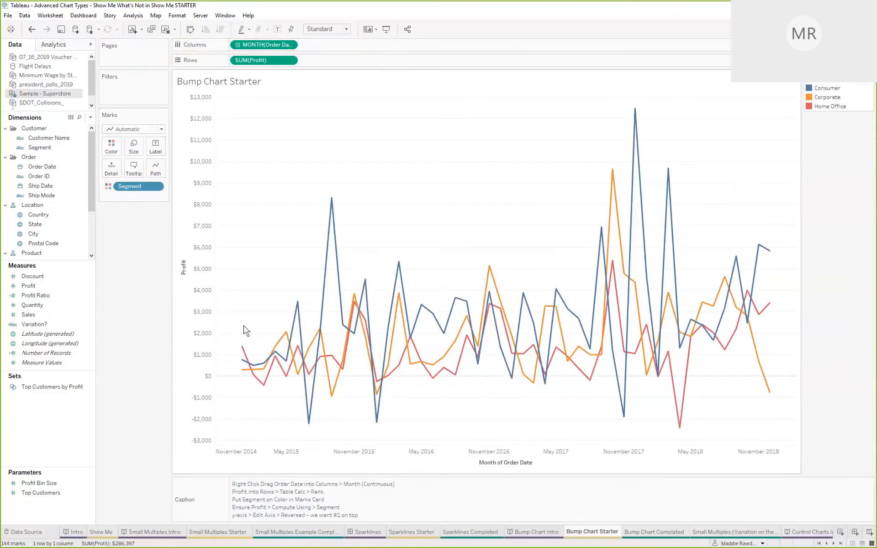
# Inspect the segments' monthly profits, and apply a Rank quick table calculation to Profit in the rows.
pyautogui.moveTo(245, 350)
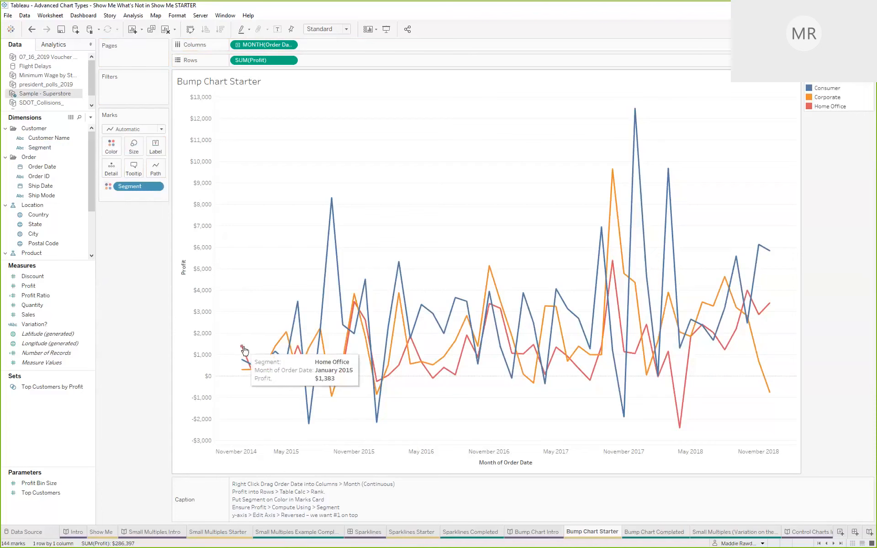
pyautogui.moveTo(273, 358)
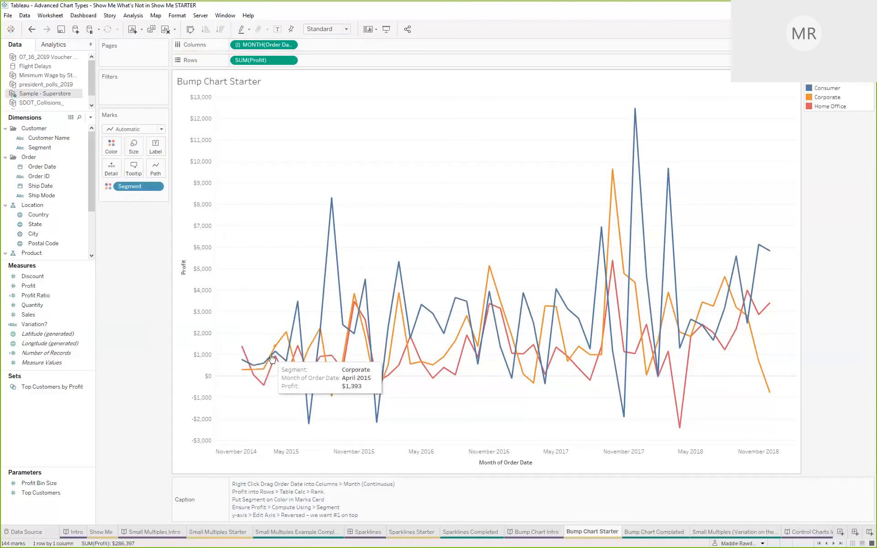
pyautogui.moveTo(296, 319)
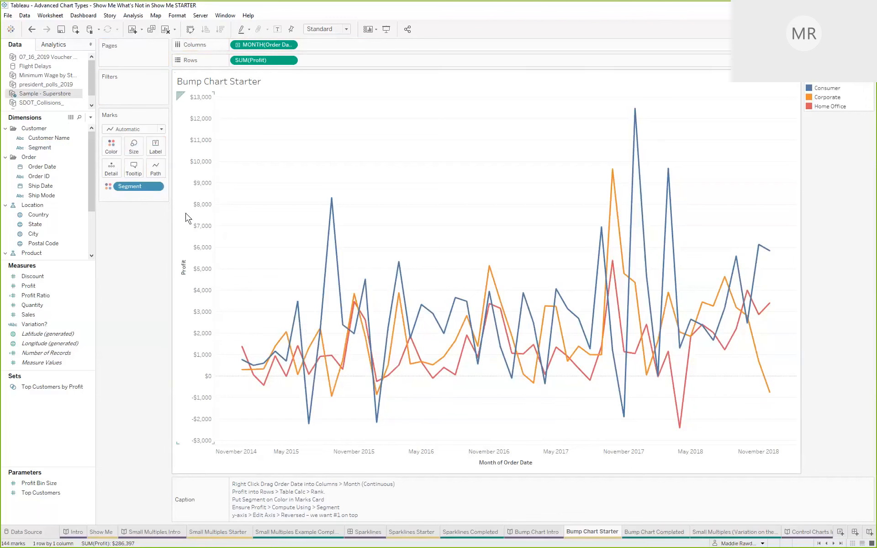
pyautogui.click(187, 270)
pyautogui.rightClick(273, 61)
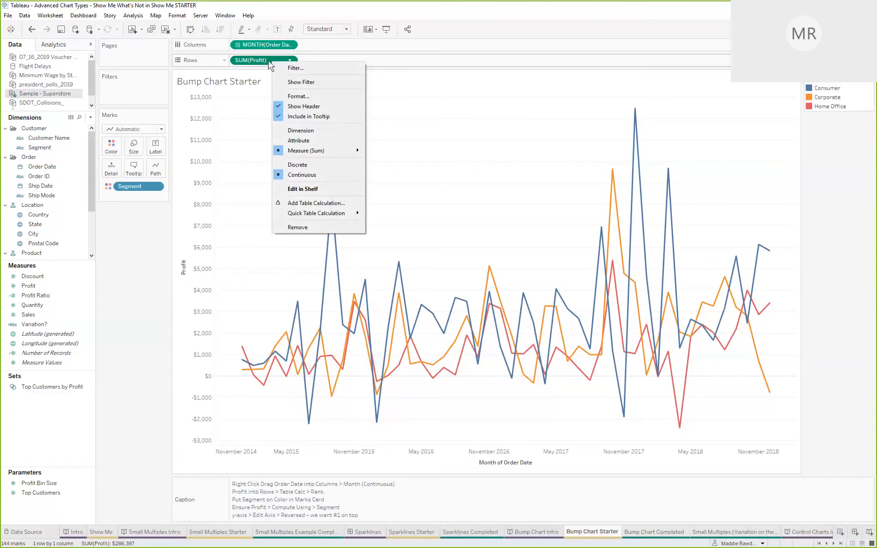
pyautogui.moveTo(342, 217)
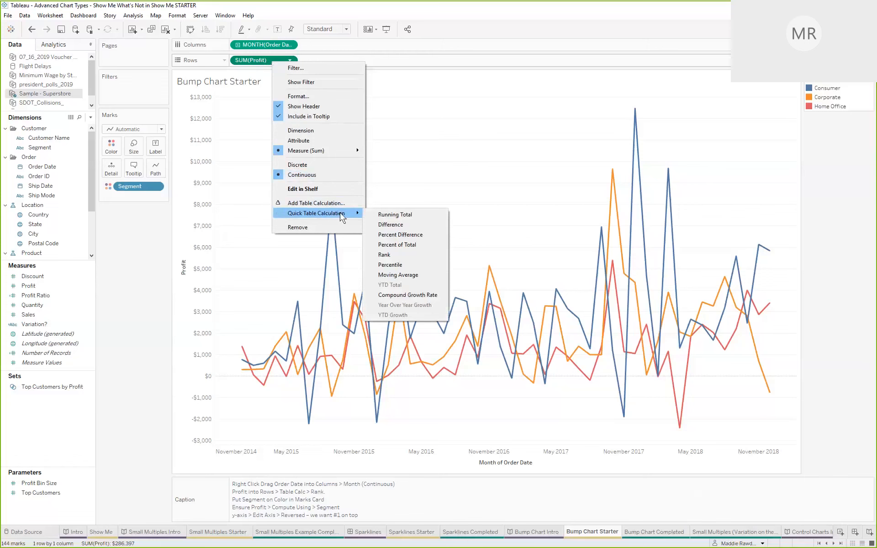
pyautogui.click(410, 255)
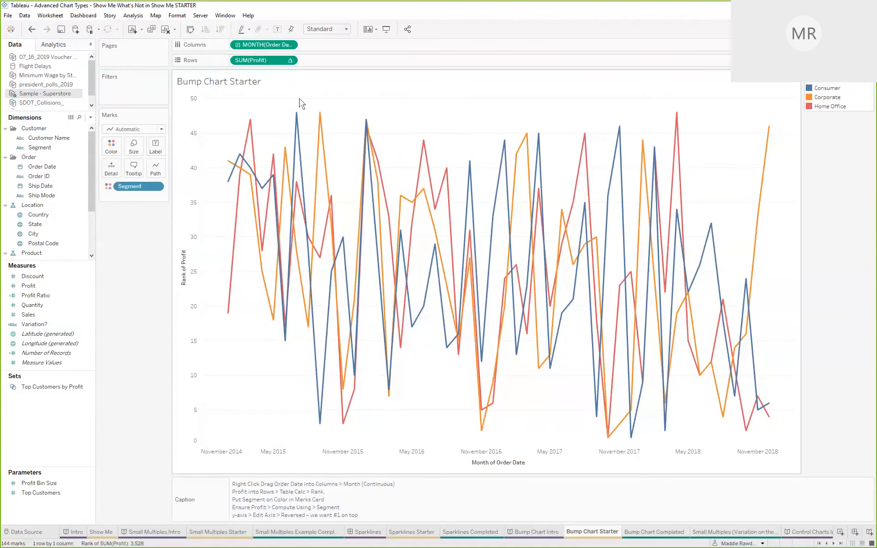
# Compute the profit rank using Segment, so the segments are ranked against each other within each month.
pyautogui.rightClick(242, 62)
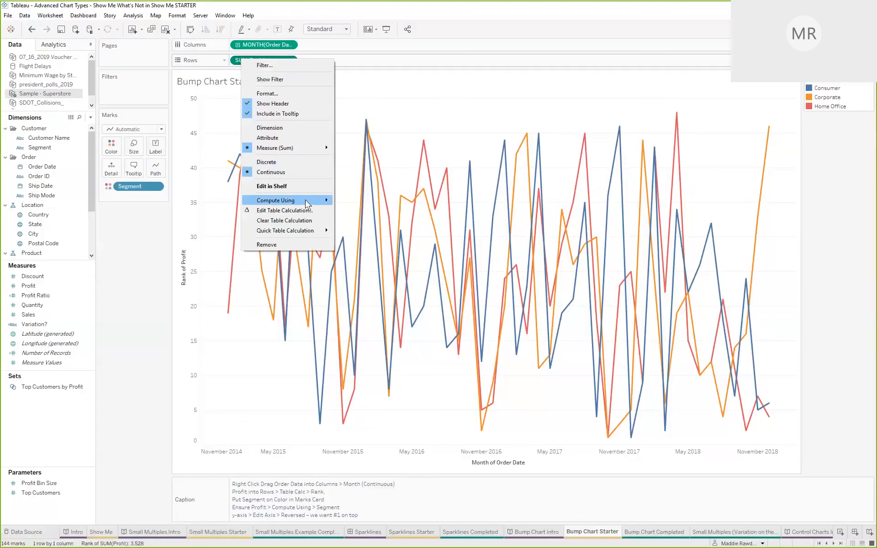
pyautogui.moveTo(307, 202)
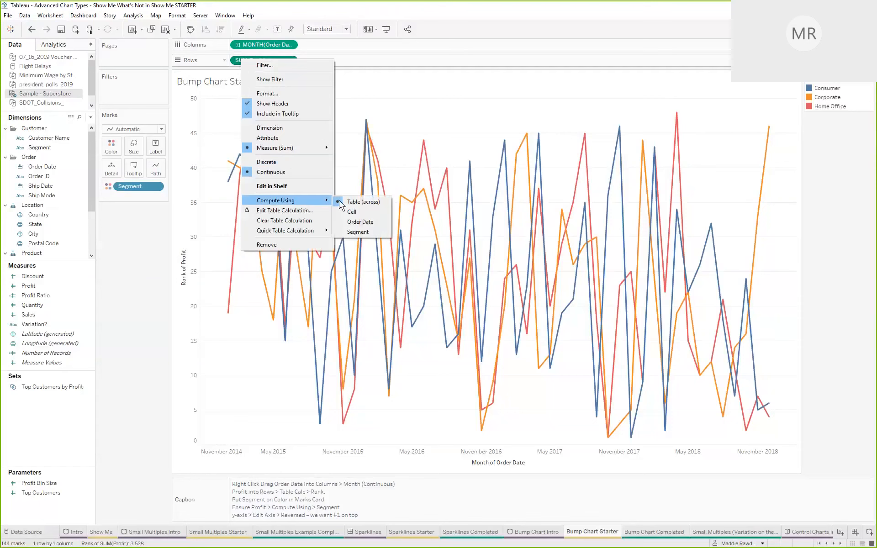
pyautogui.click(359, 232)
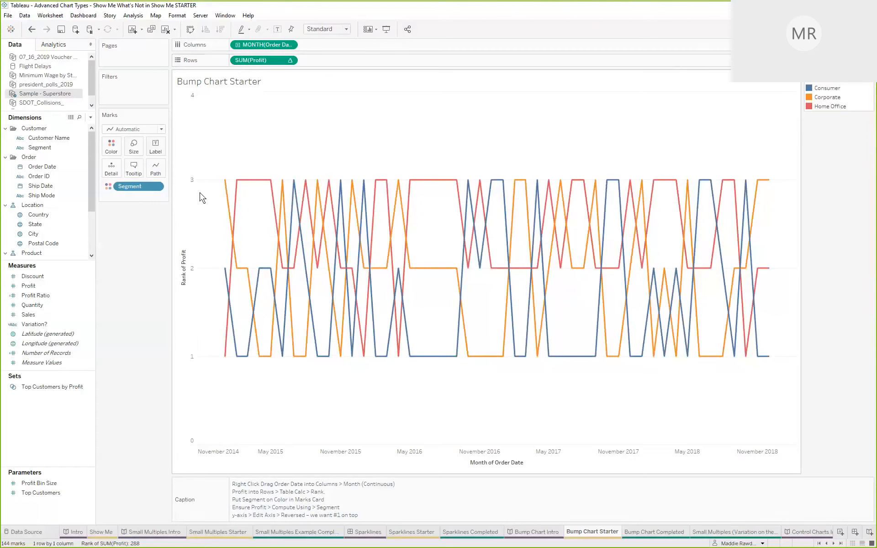
# Reverse the scale of the Rank of Profit axis so that rank 1 sits at the top of the chart.
pyautogui.moveTo(223, 192)
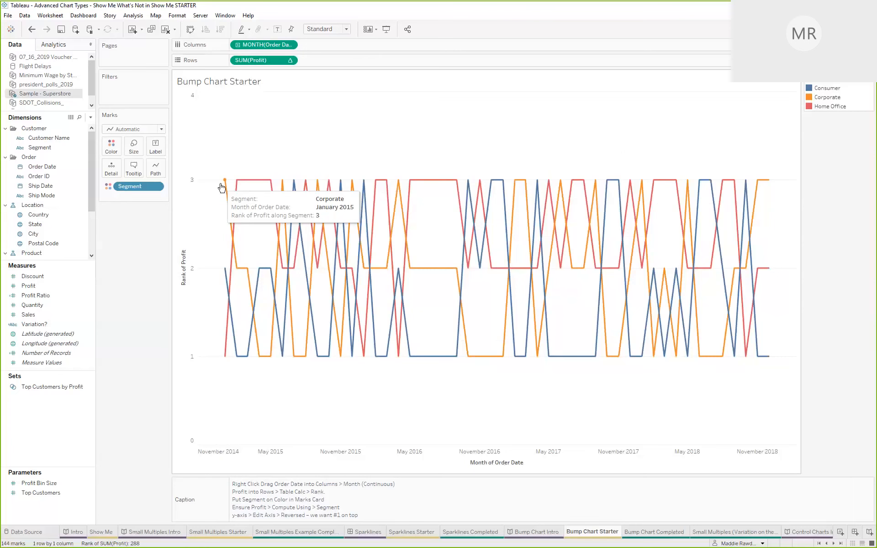
pyautogui.rightClick(188, 204)
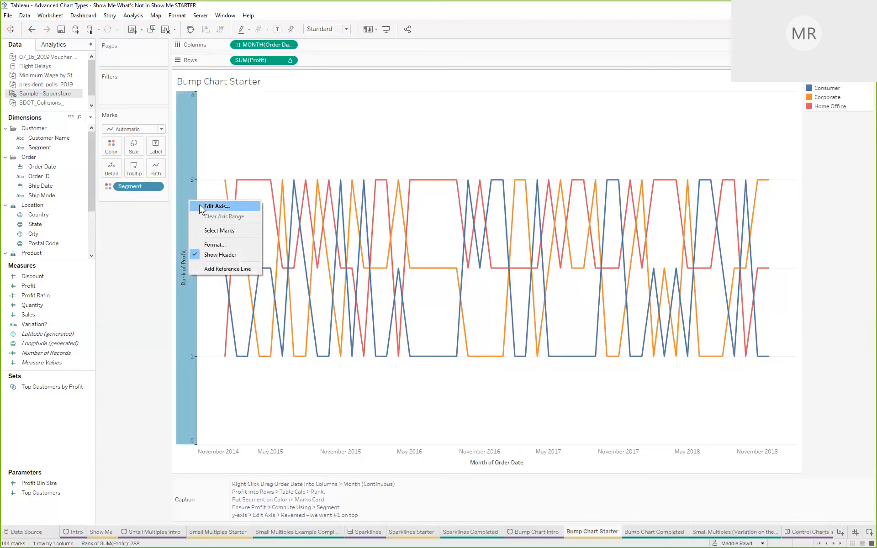
pyautogui.click(200, 206)
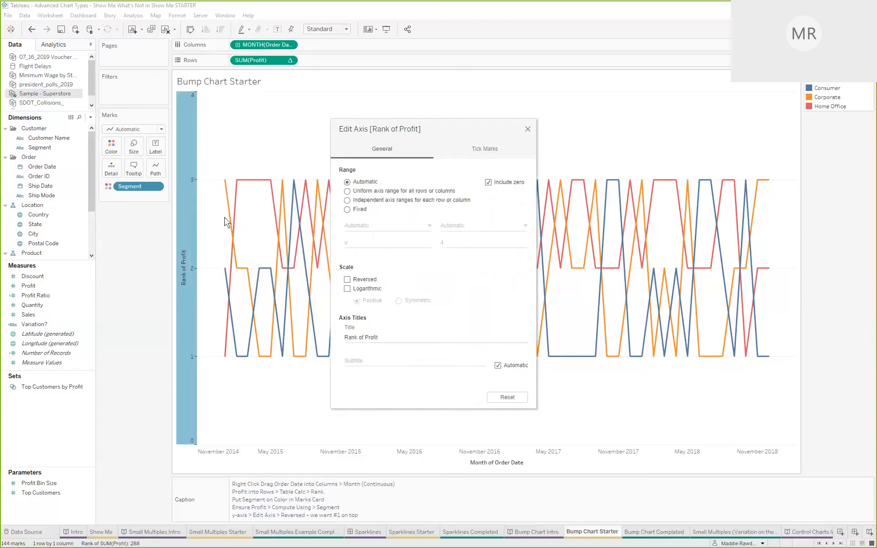
pyautogui.click(347, 279)
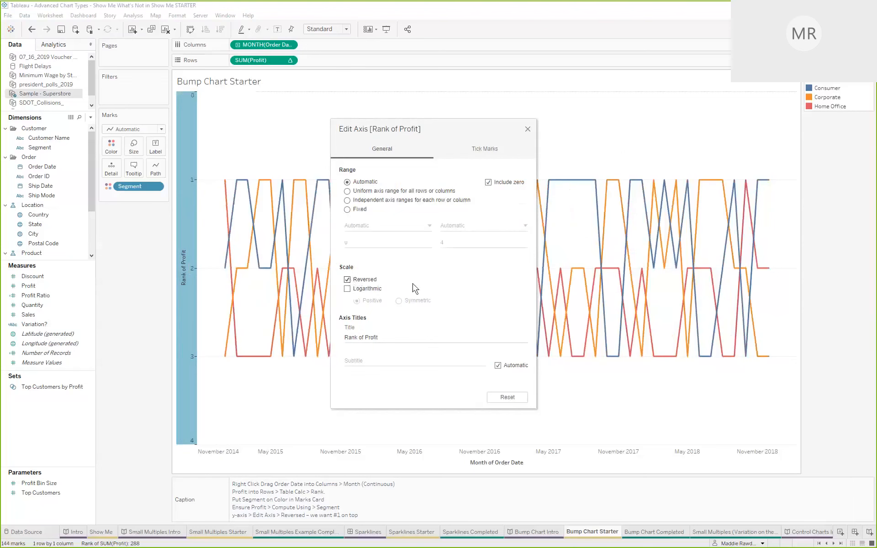
pyautogui.click(528, 131)
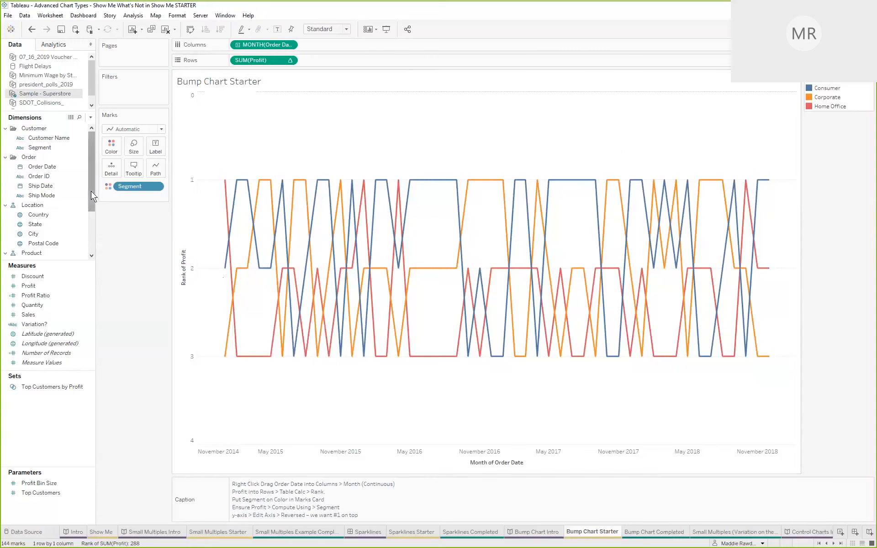
# Filter the bump chart by the year of Order Date, keeping only 2015.
pyautogui.click(58, 173)
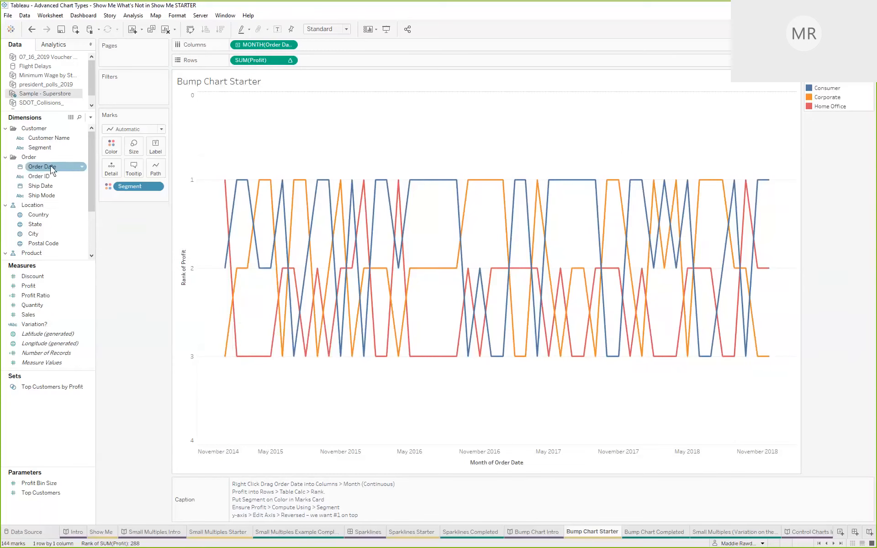
pyautogui.moveTo(50, 165); pyautogui.dragTo(125, 85)
pyautogui.click(450, 223)
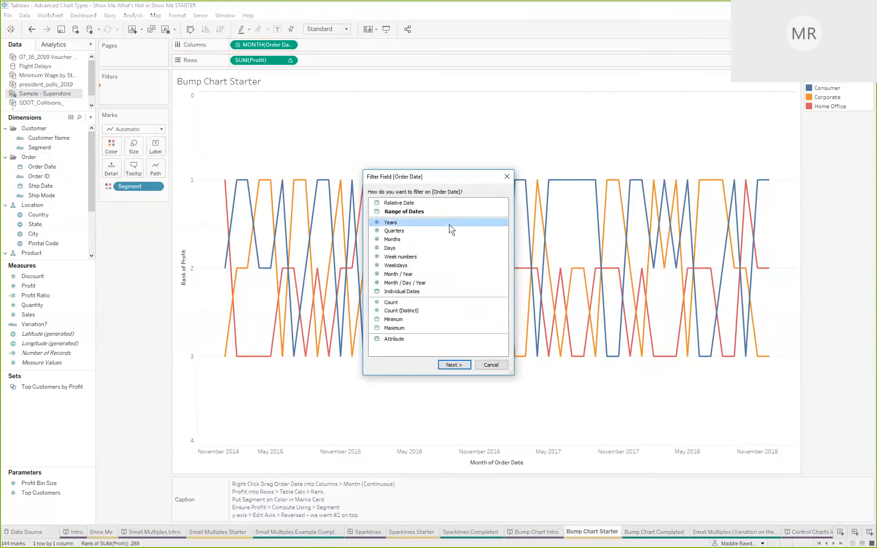
pyautogui.click(454, 365)
pyautogui.click(356, 206)
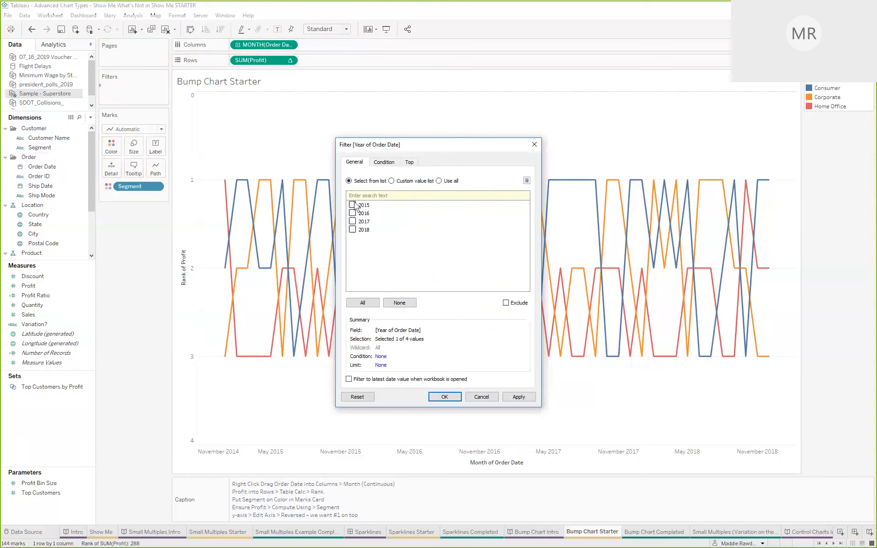
pyautogui.click(443, 398)
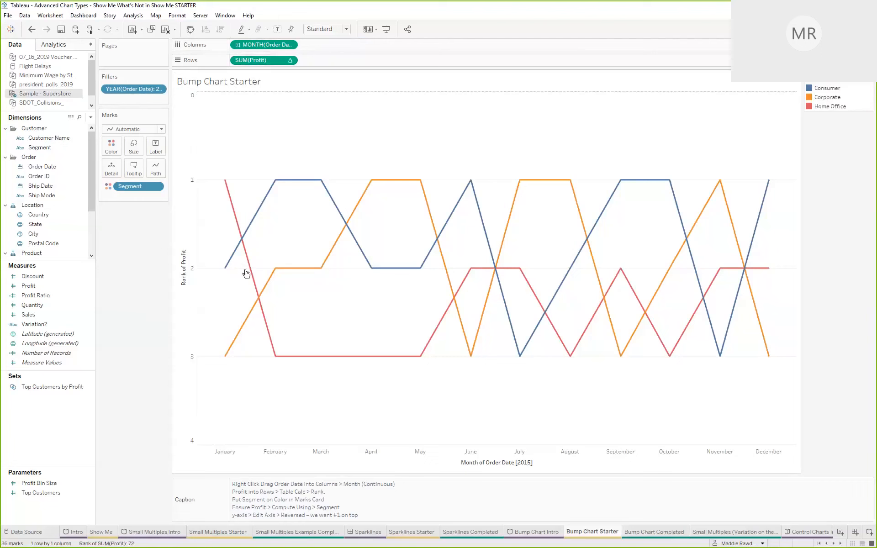
# Open the Bump Chart Completed sheet and examine the segments' profit ranks for January 2018.
pyautogui.click(670, 534)
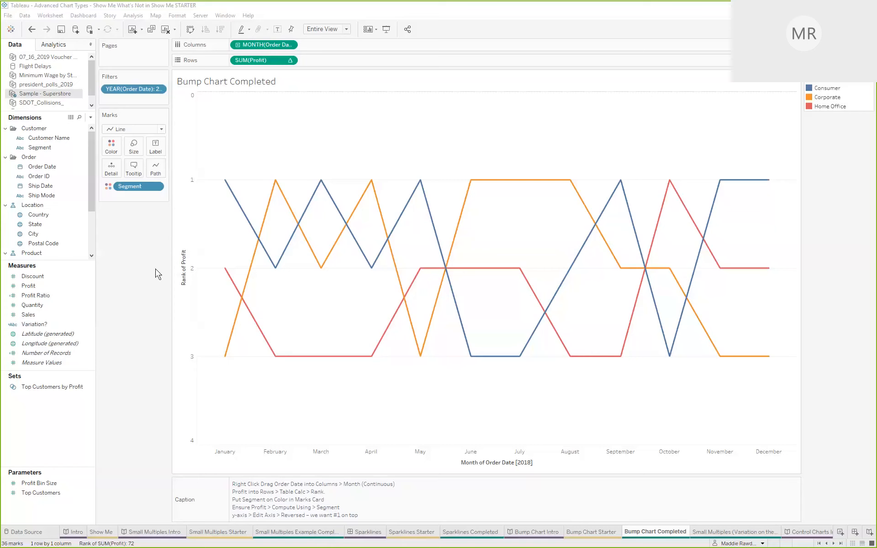
pyautogui.moveTo(226, 189)
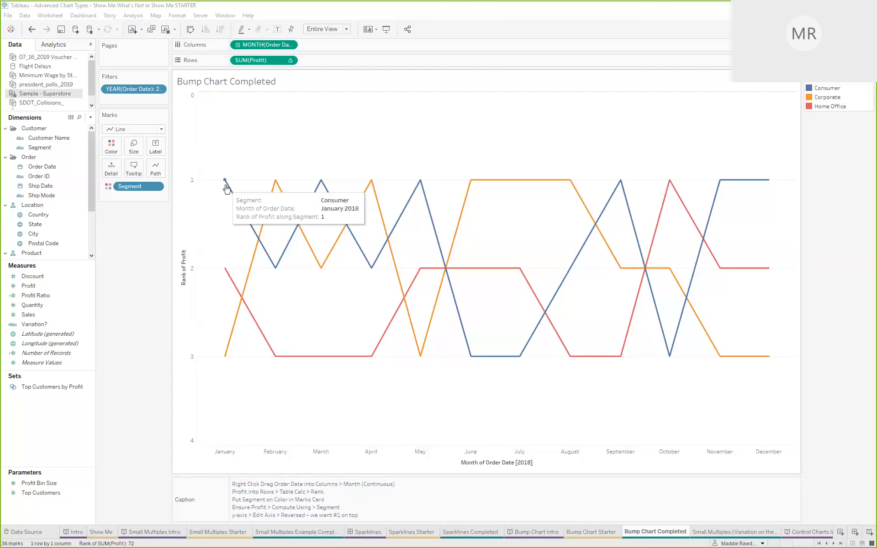
pyautogui.moveTo(230, 273)
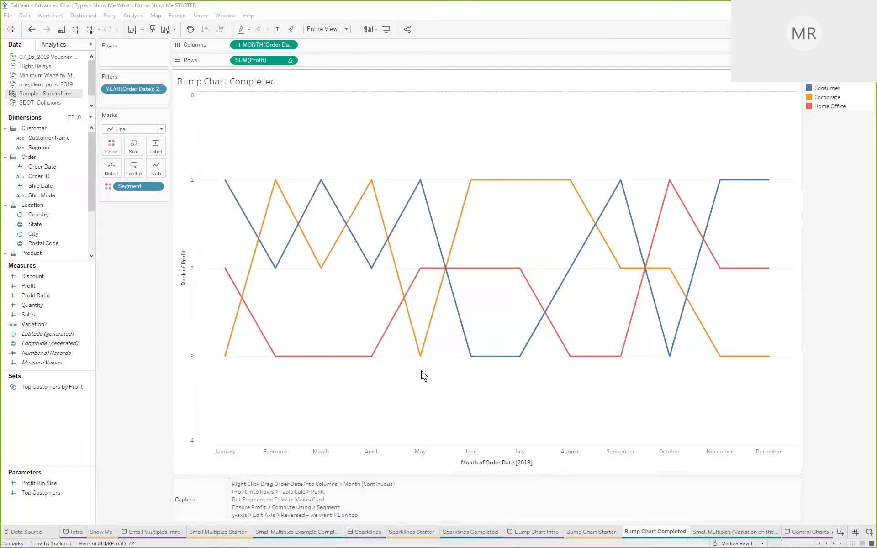
# Compare the Small Multiples (Variation on the Bump Chart) sheet with the Small Multiples Starter sheet, returning to the variation.
pyautogui.click(716, 535)
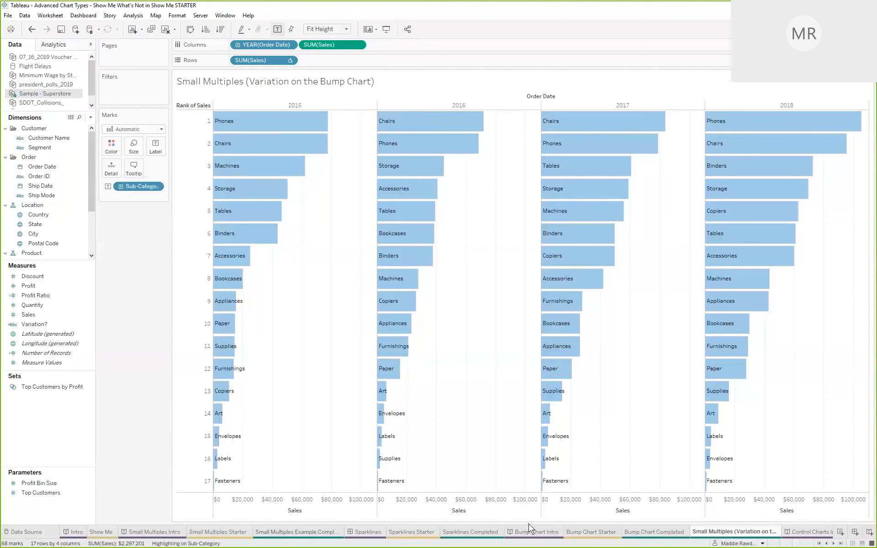
pyautogui.click(243, 531)
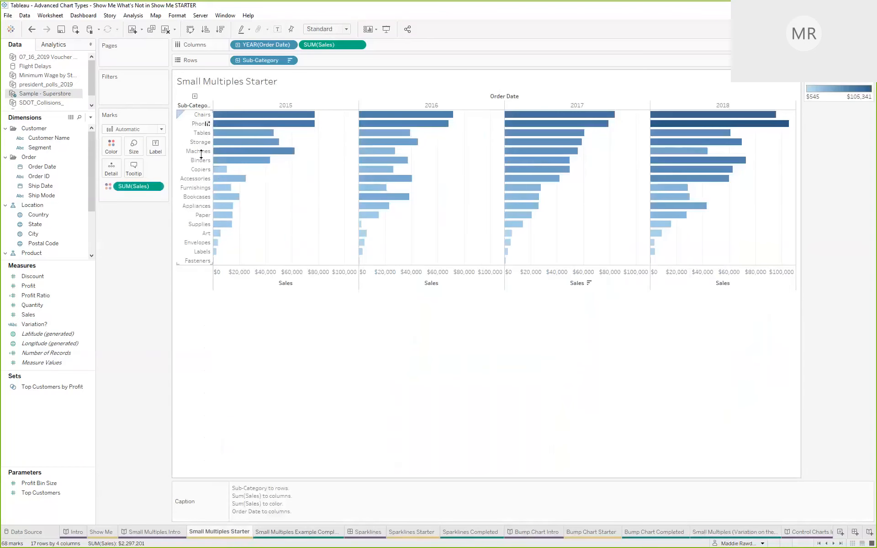
pyautogui.moveTo(250, 119)
pyautogui.click(734, 533)
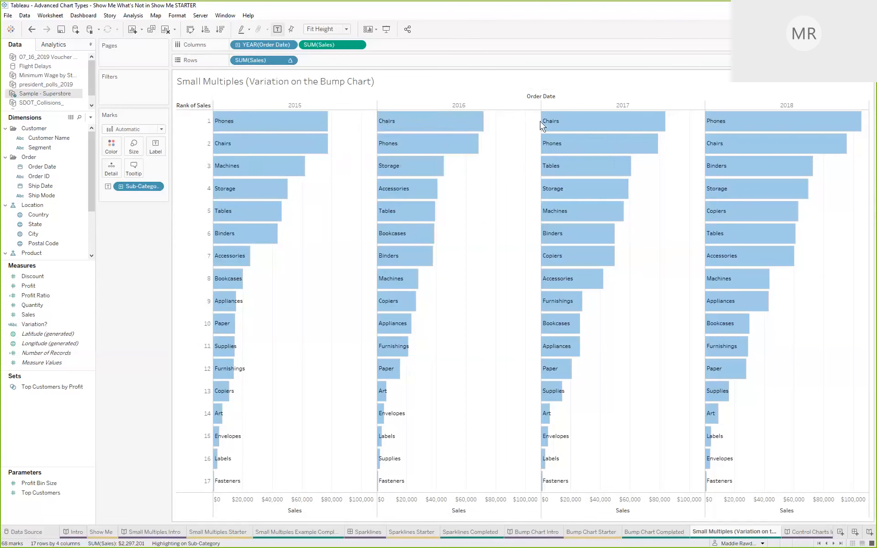
# Highlight Phones and then Binders across all years to compare their sales ranks, clearing each highlight after viewing it.
pyautogui.moveTo(557, 128)
pyautogui.moveTo(741, 124)
pyautogui.moveTo(330, 126)
pyautogui.click(303, 128)
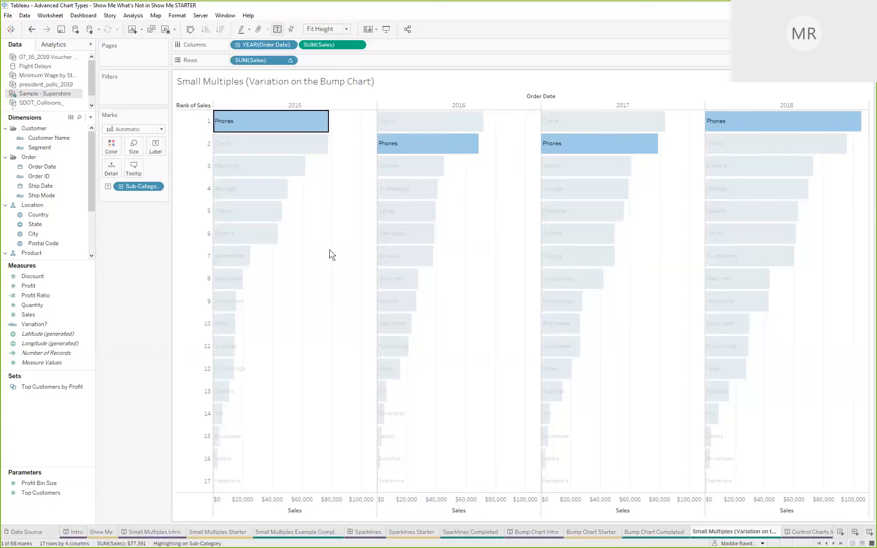
pyautogui.click(324, 129)
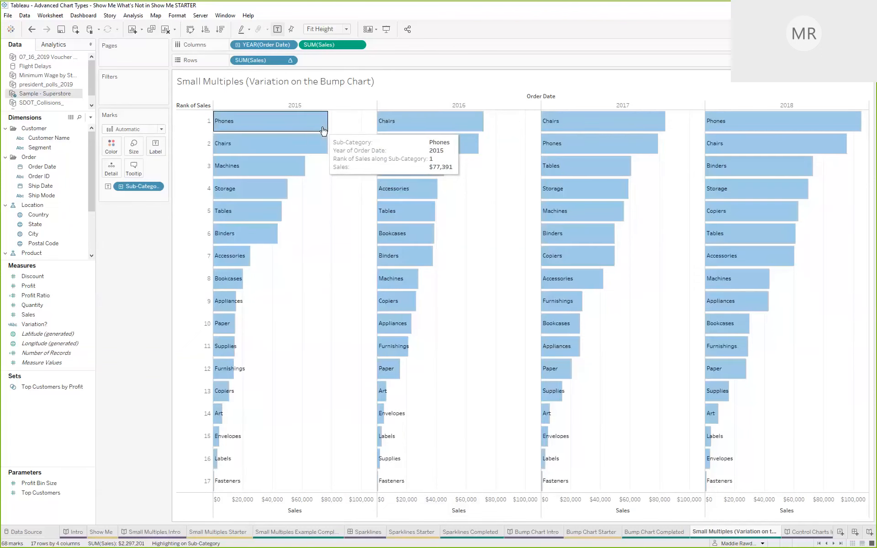
pyautogui.click(252, 239)
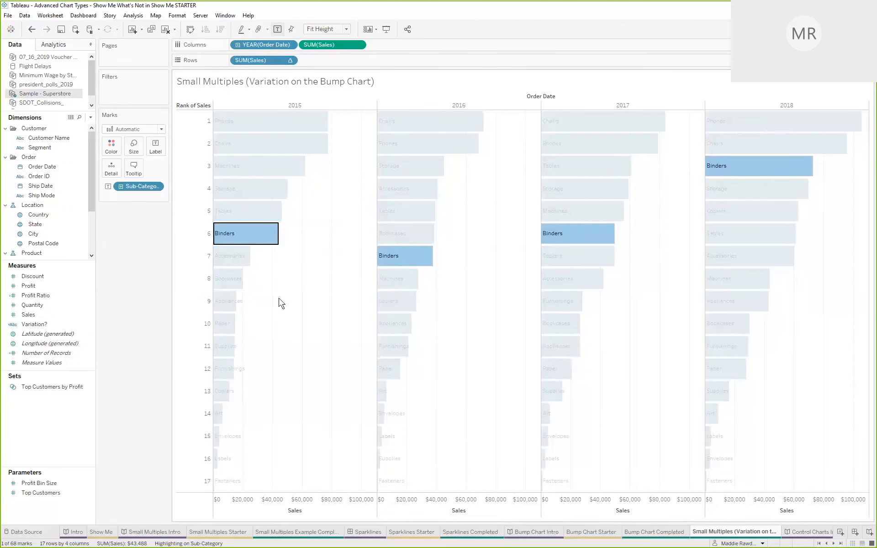
pyautogui.click(269, 245)
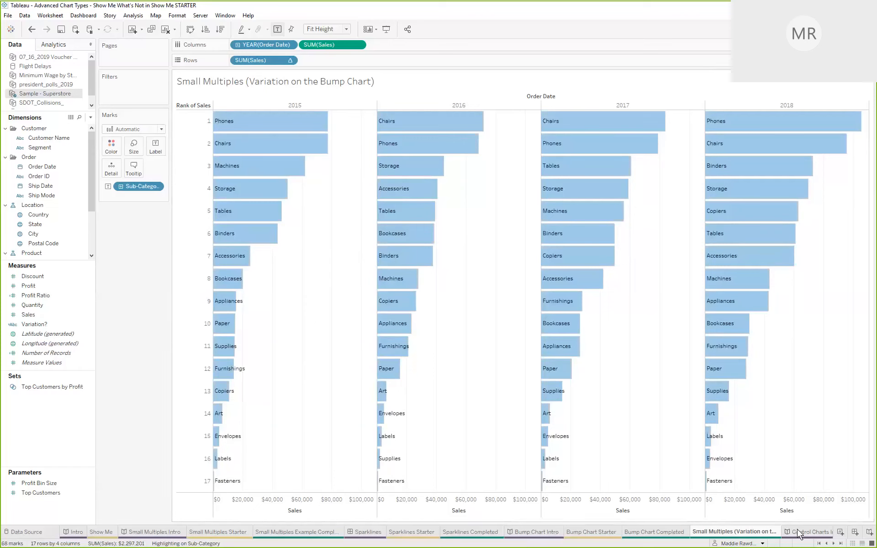
# Present the Control Charts Intro story and review its story points on building a flight delay control chart, ending at the Control Chart Challenge.
pyautogui.moveTo(800, 536)
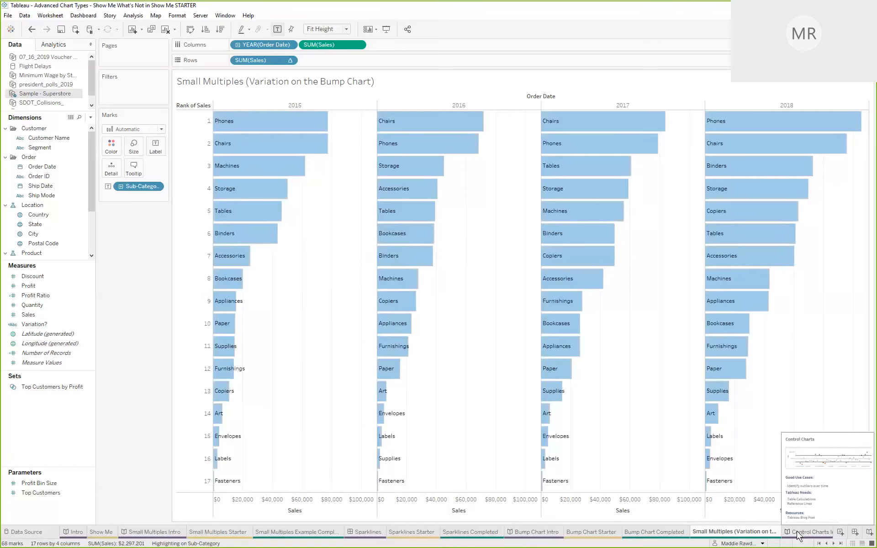
pyautogui.click(799, 536)
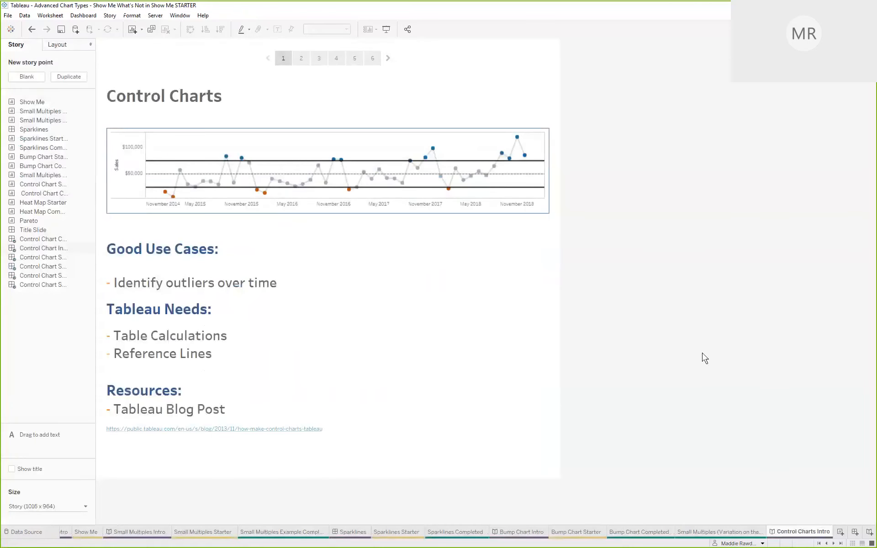
pyautogui.click(387, 31)
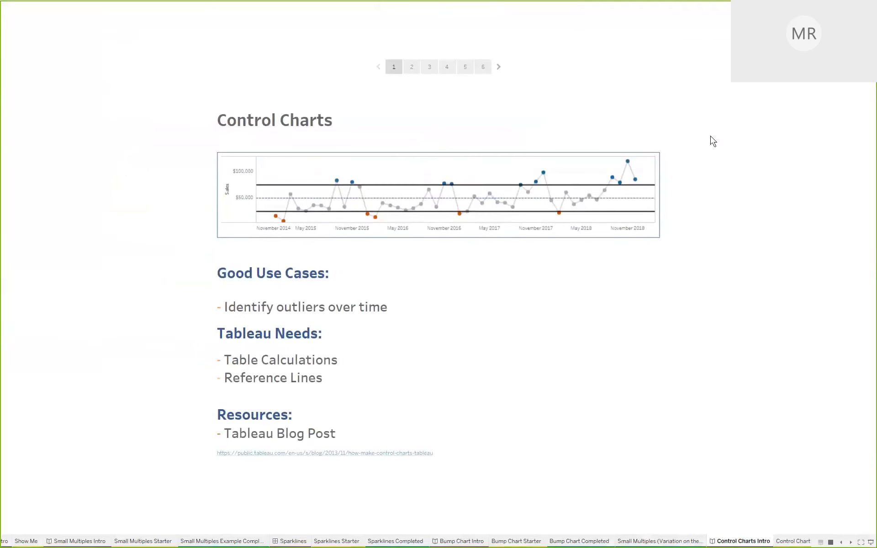
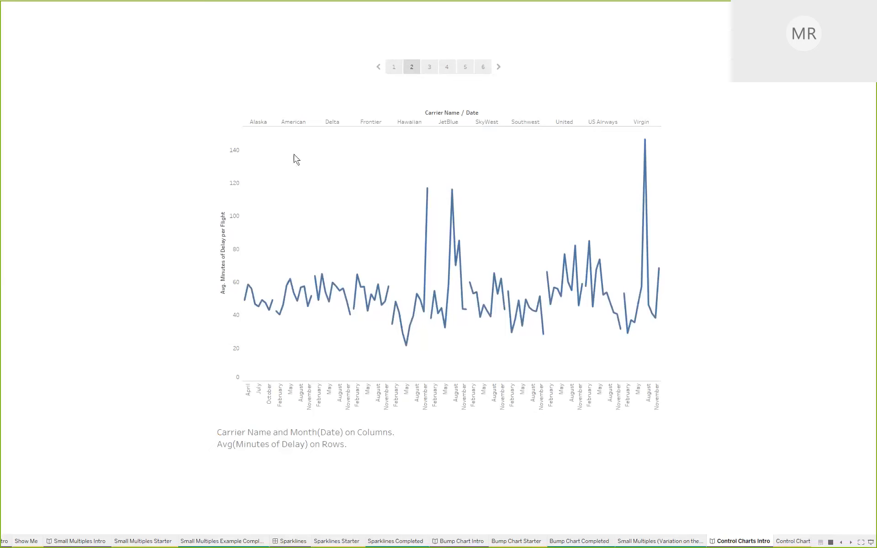
pyautogui.moveTo(649, 140)
pyautogui.click(430, 66)
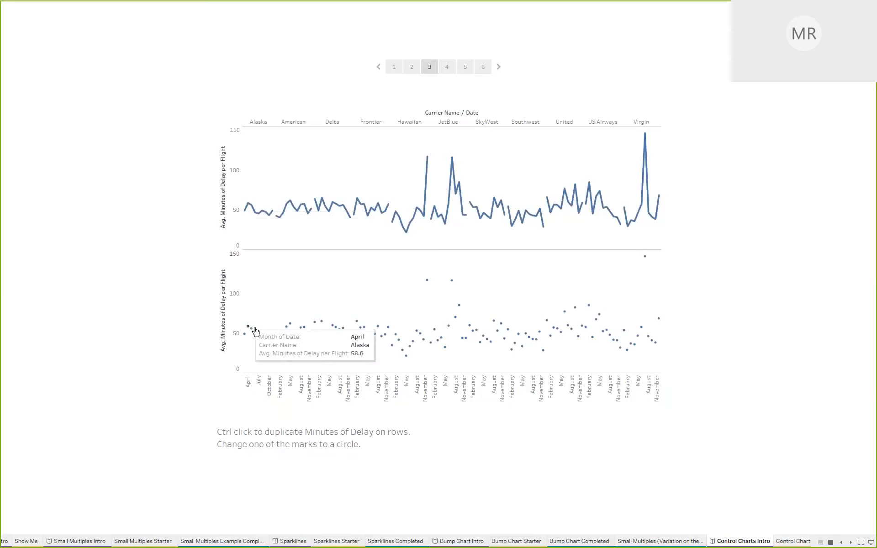
pyautogui.click(448, 68)
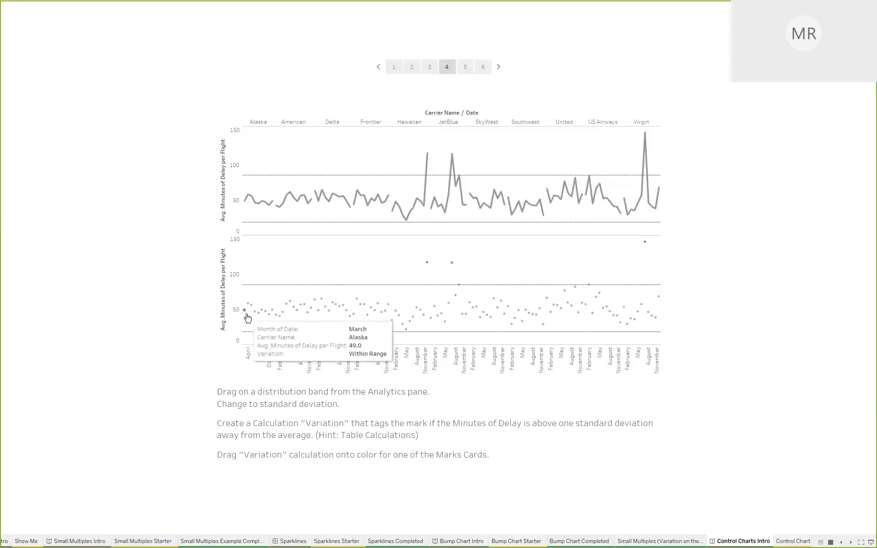
pyautogui.moveTo(248, 307)
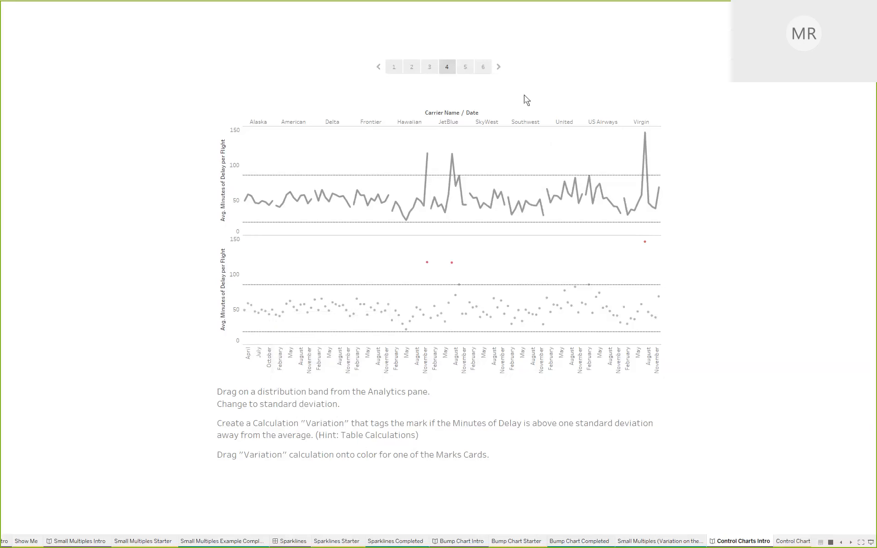
pyautogui.click(465, 69)
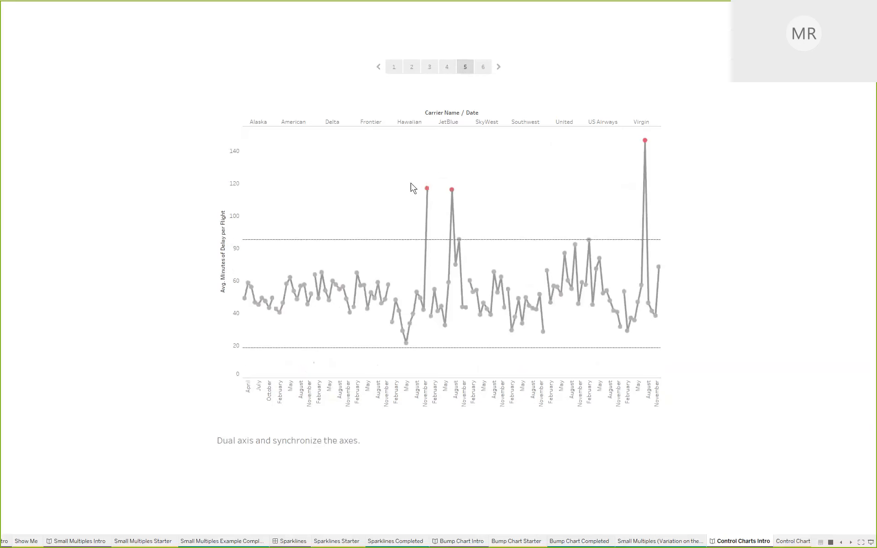
pyautogui.moveTo(449, 193)
pyautogui.click(483, 67)
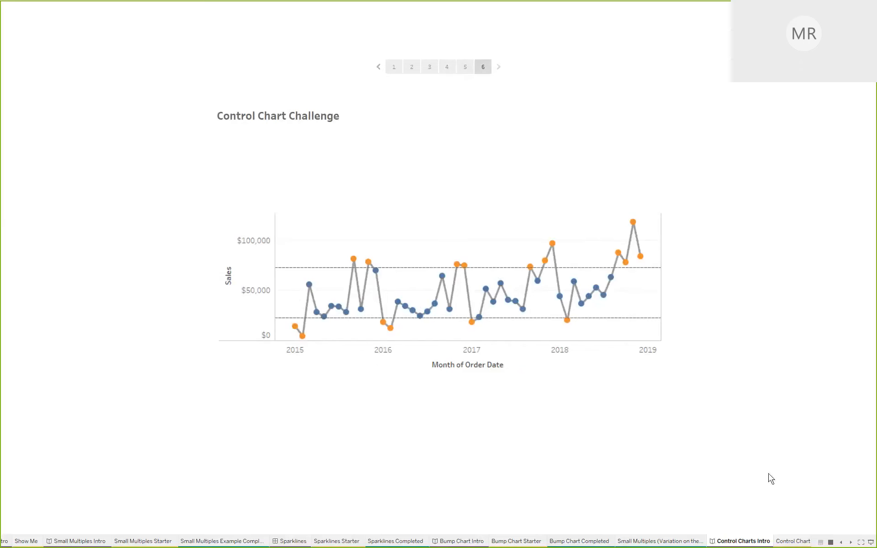
# Open the Control Chart Starter sheet for editing outside presentation mode and select the Sample - Superstore data source.
pyautogui.click(799, 542)
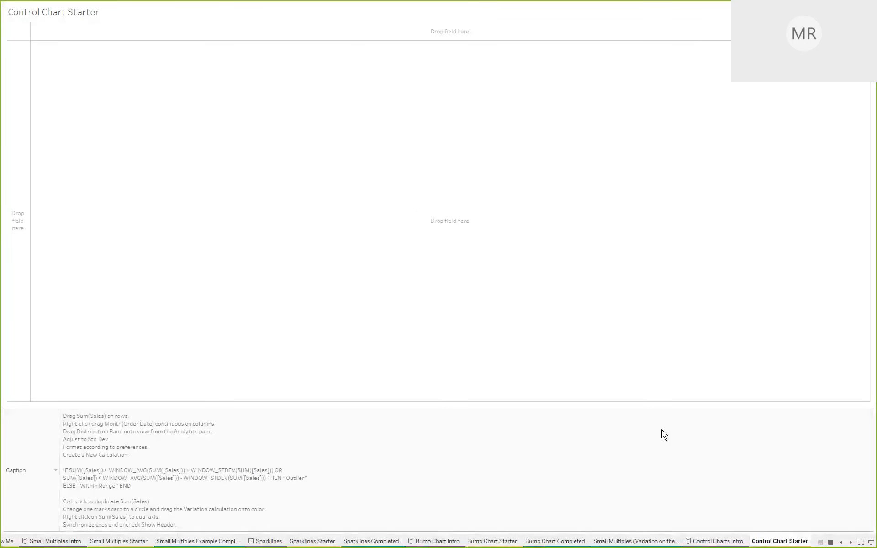
pyautogui.press('Escape')
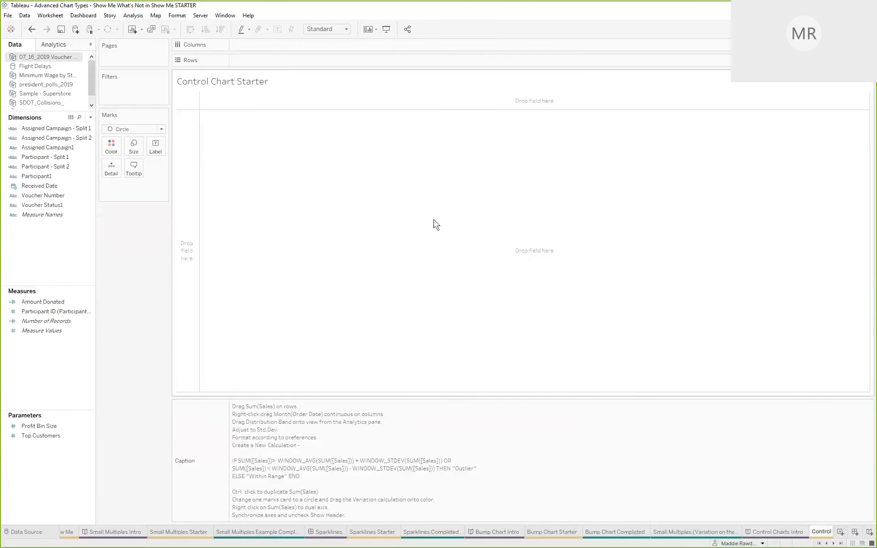
pyautogui.click(82, 303)
pyautogui.click(71, 251)
pyautogui.scroll(-1, 40, 92)
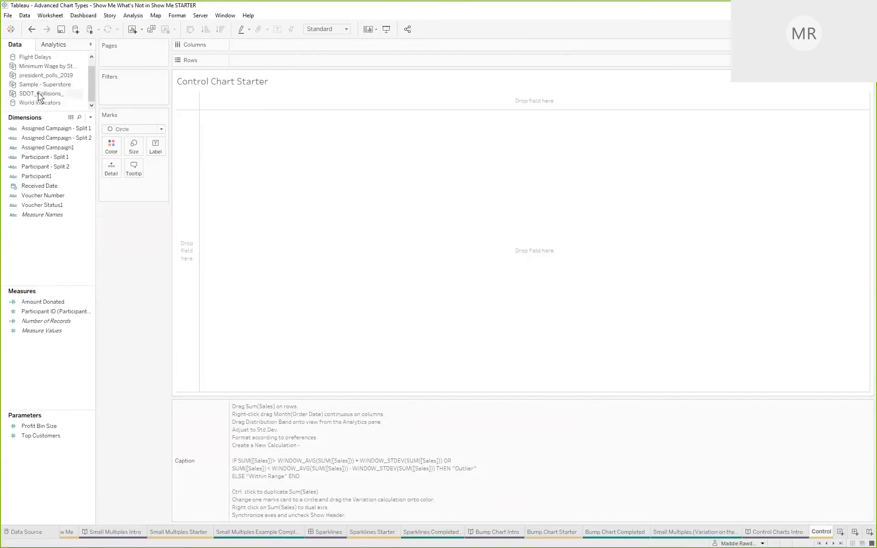
pyautogui.click(38, 85)
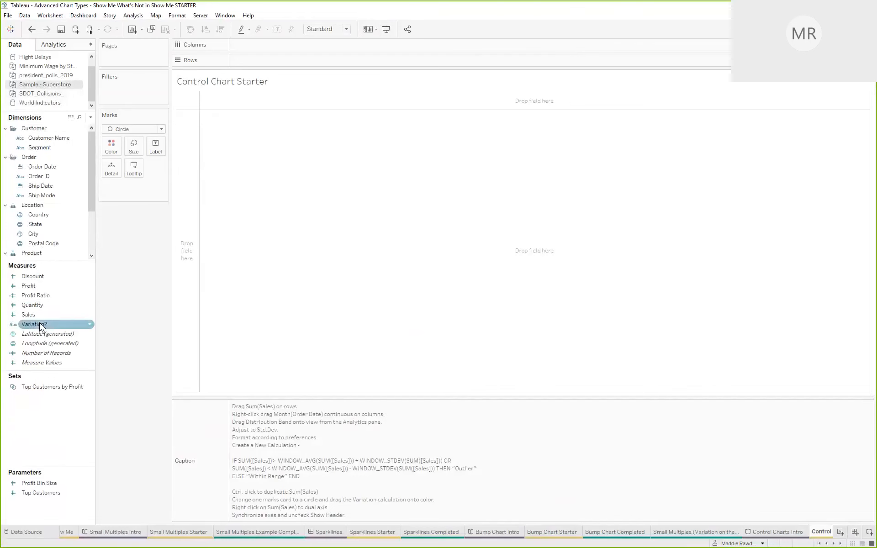
# Place SUM(Sales) on rows of the Control Chart Starter sheet and show it as a bar.
pyautogui.moveTo(37, 315)
pyautogui.mouseDown()
pyautogui.moveTo(101, 290)
pyautogui.moveTo(179, 243)
pyautogui.mouseUp()
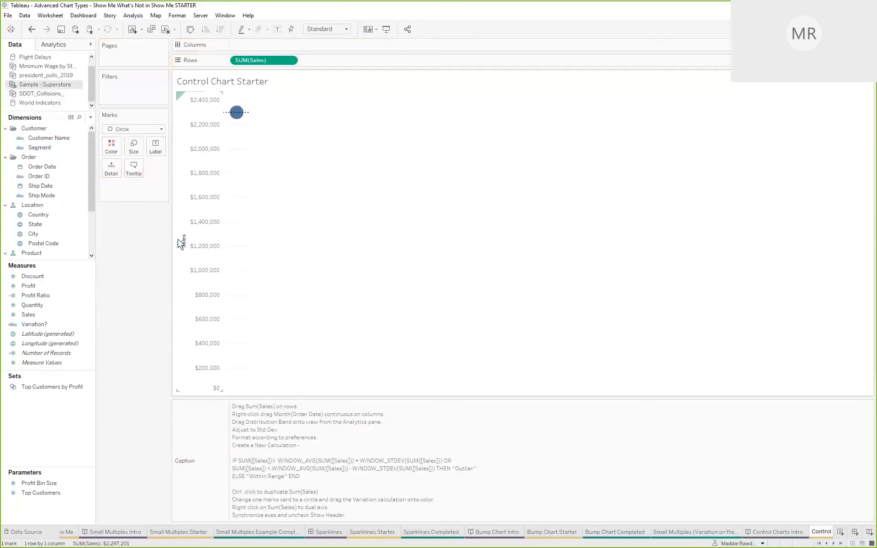
pyautogui.click(127, 130)
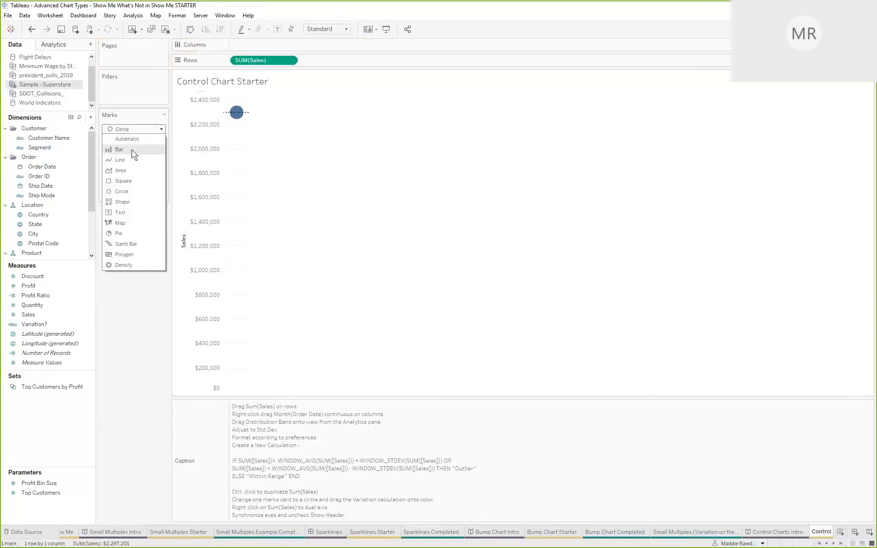
pyautogui.click(132, 150)
pyautogui.moveTo(231, 114)
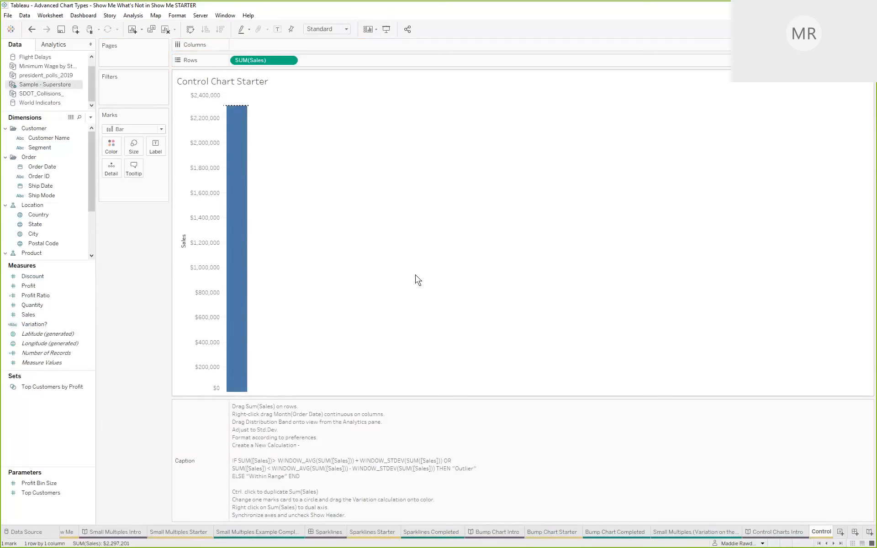
# Add Order Date to columns as continuous MONTH(Order Date) and set the mark type to Automatic.
pyautogui.moveTo(51, 166); pyautogui.dragTo(256, 45)
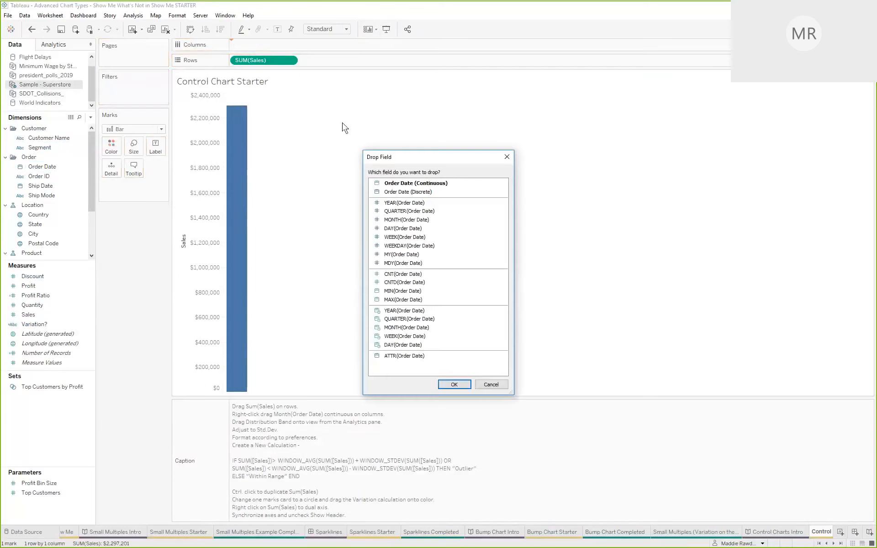
pyautogui.click(432, 328)
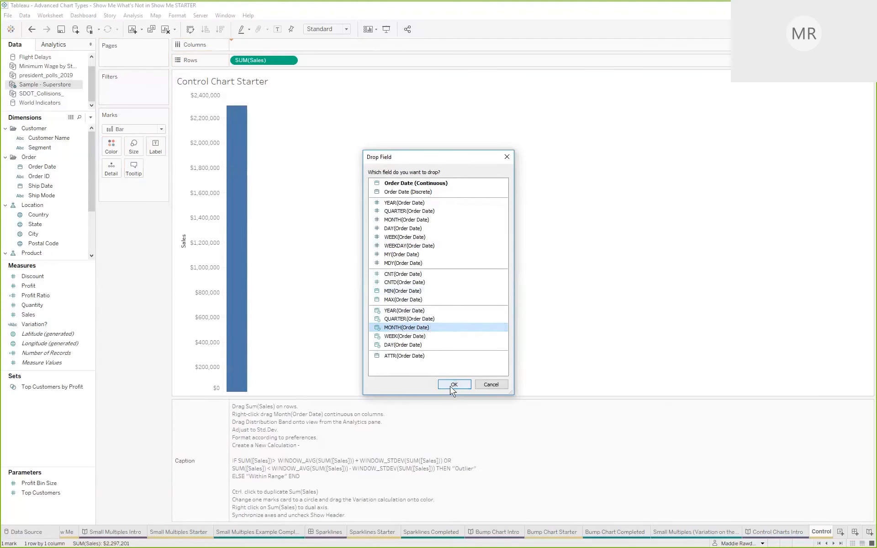
pyautogui.click(454, 386)
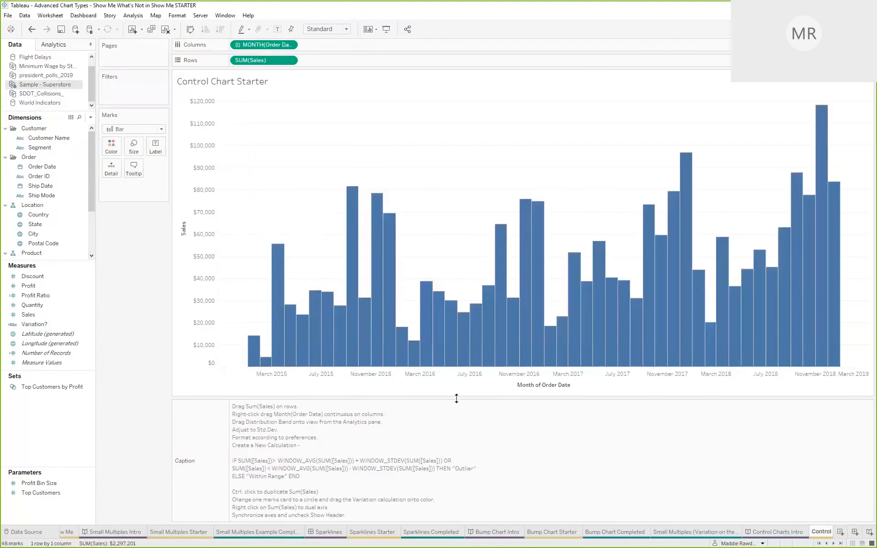
pyautogui.click(145, 132)
pyautogui.click(133, 139)
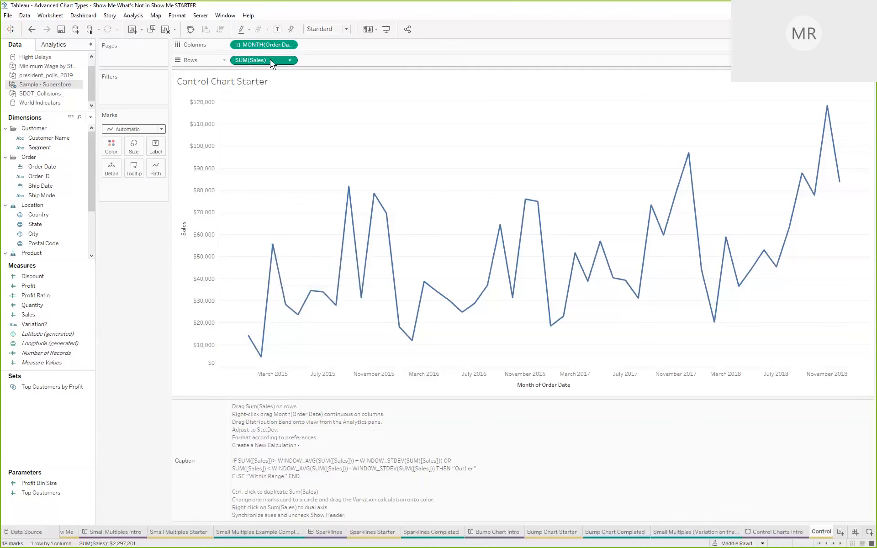
# Duplicate SUM(Sales) on rows and change the second copy's mark type to Circle.
pyautogui.moveTo(270, 60); pyautogui.dragTo(343, 68)
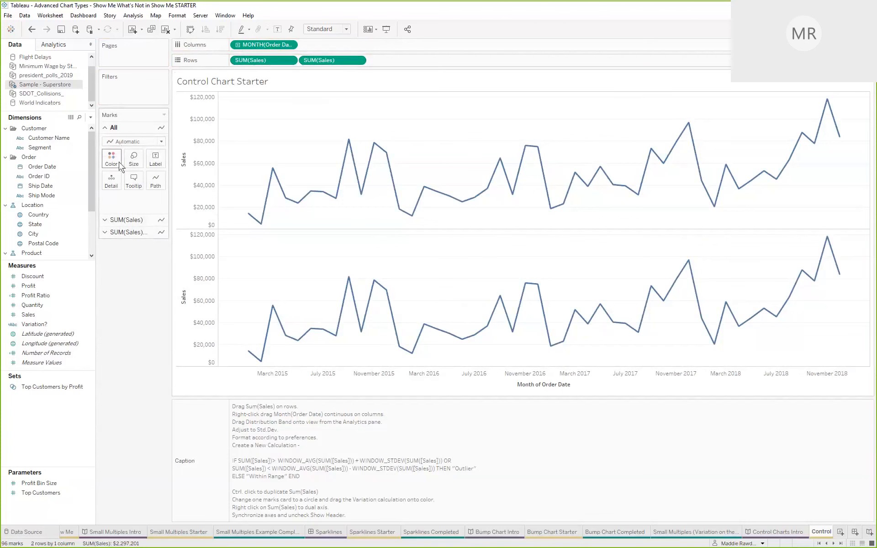
pyautogui.click(119, 221)
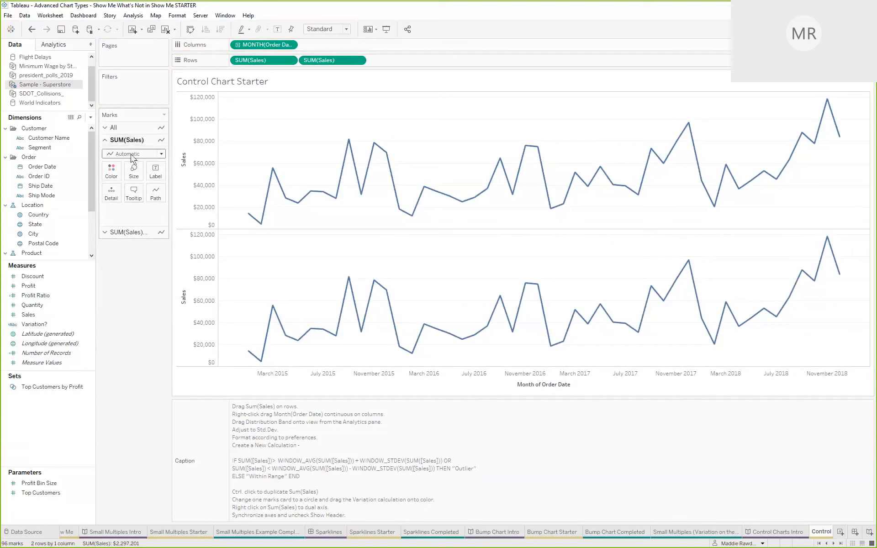
pyautogui.click(118, 233)
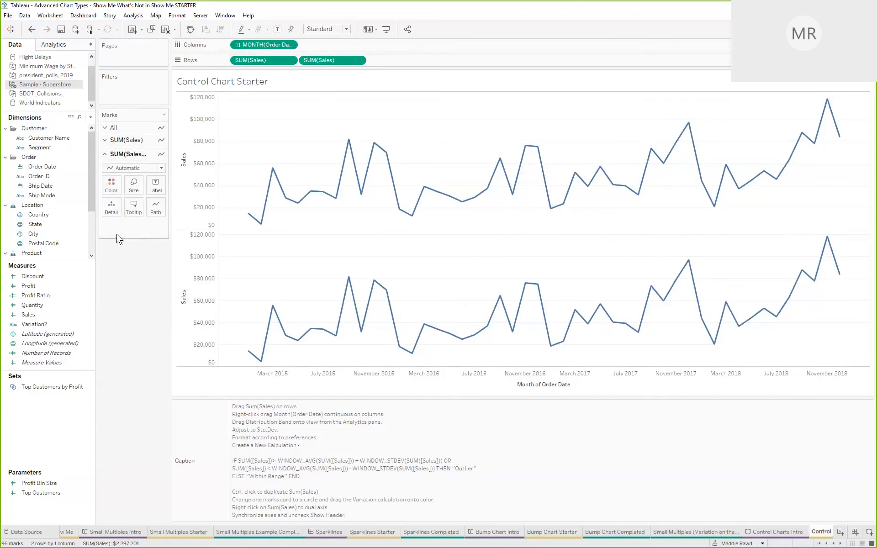
pyautogui.click(162, 166)
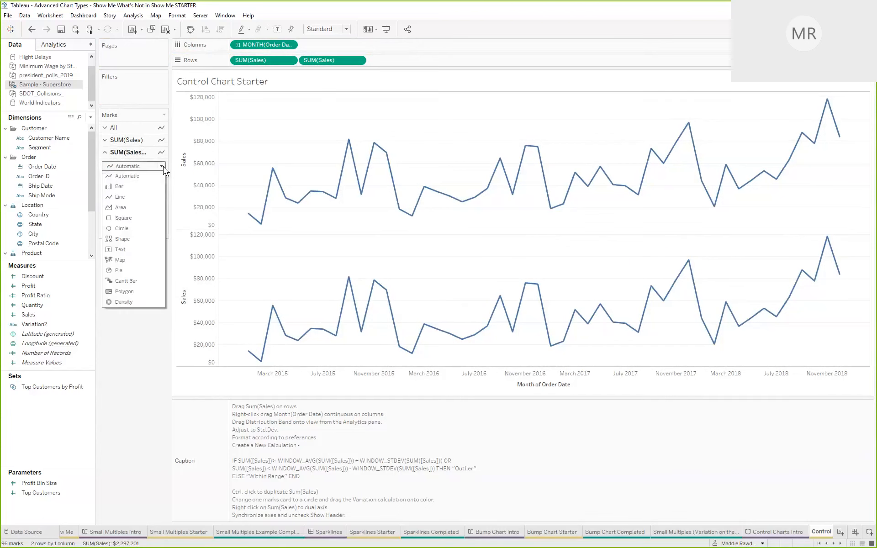
pyautogui.click(122, 229)
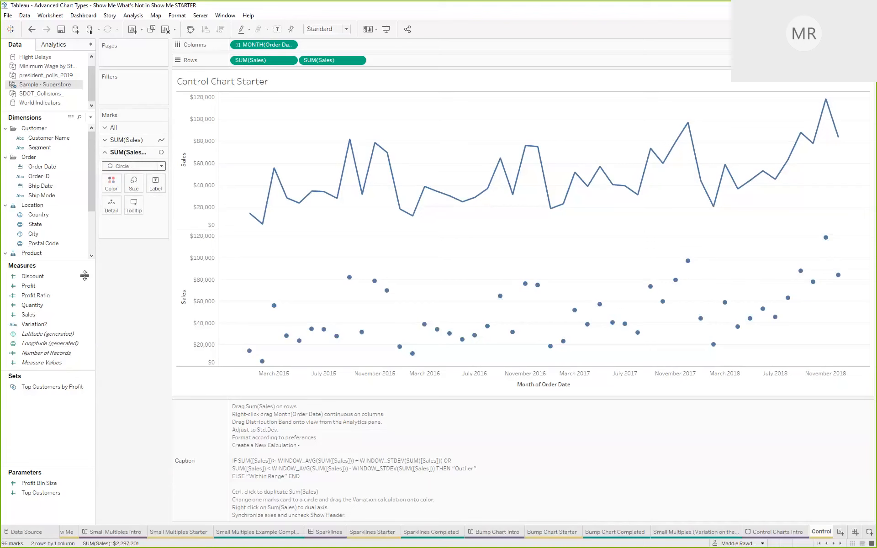
pyautogui.moveTo(274, 305)
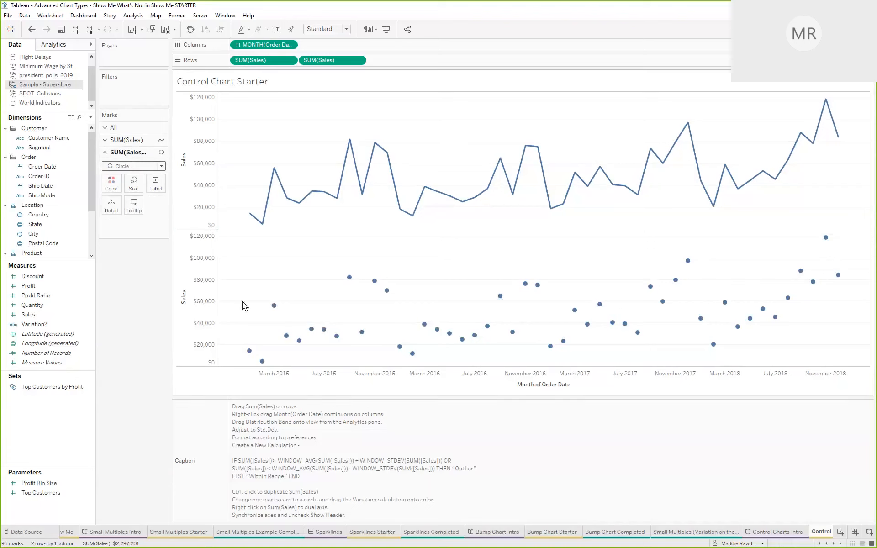
# Add a distribution band across the entire table for both Sales charts, computed as standard deviation with sample factors -1,1.
pyautogui.click(58, 49)
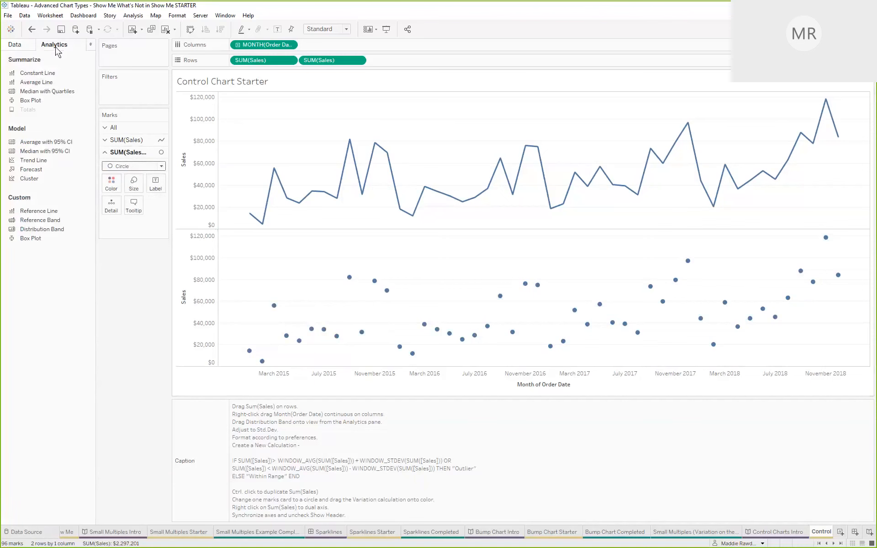
pyautogui.moveTo(45, 224); pyautogui.dragTo(264, 152)
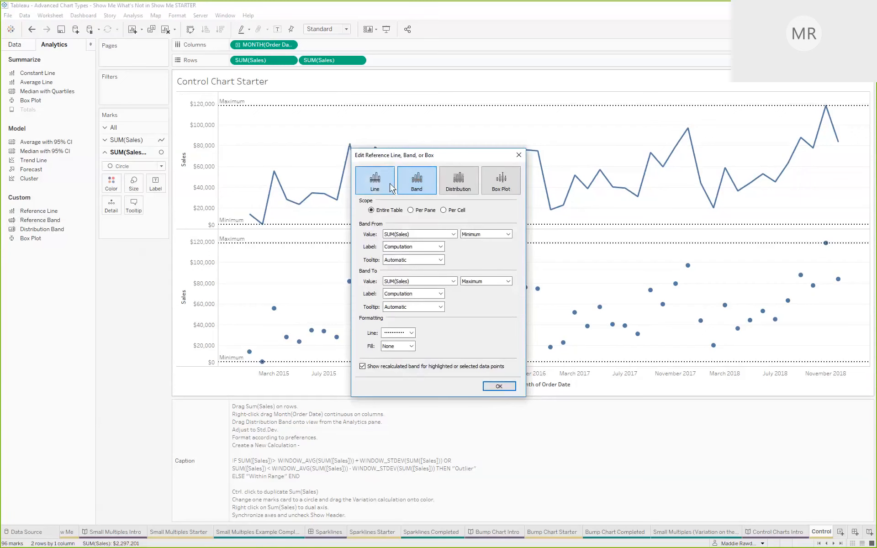
pyautogui.click(459, 187)
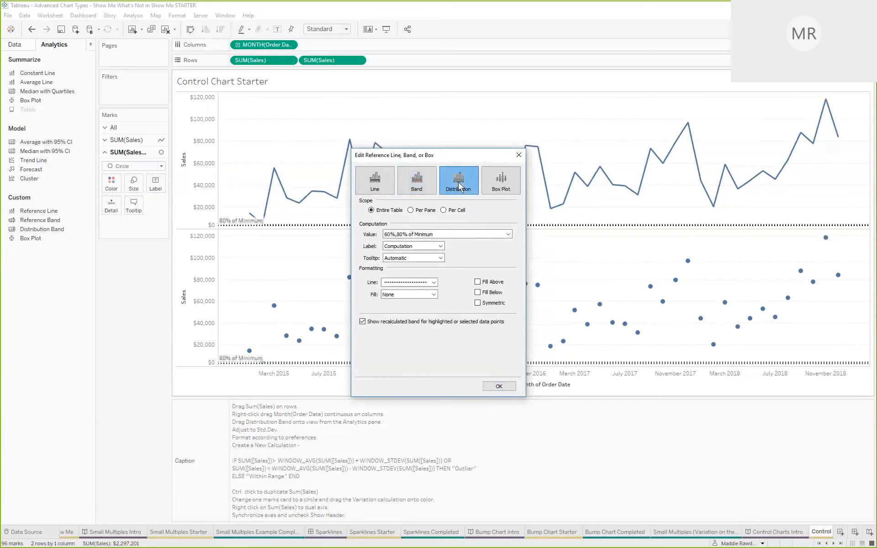
pyautogui.click(469, 237)
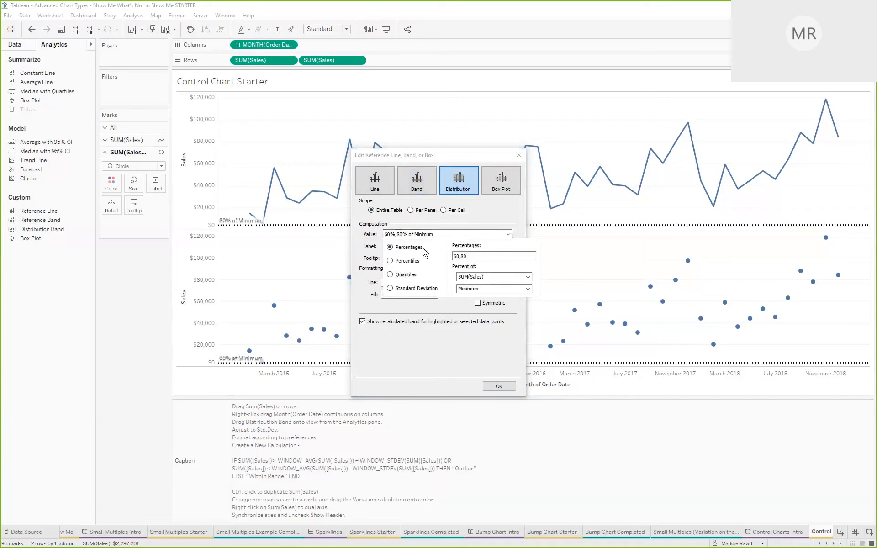
pyautogui.click(416, 290)
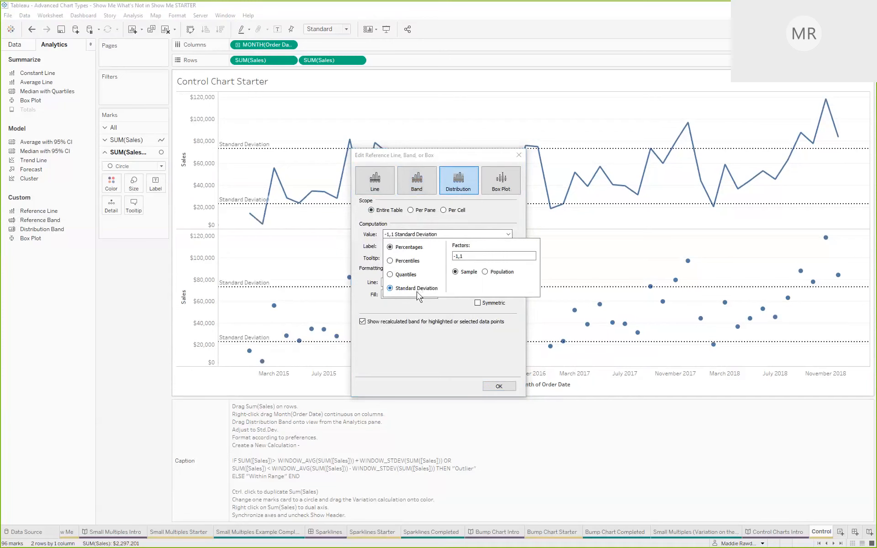
pyautogui.click(477, 255)
pyautogui.moveTo(476, 255); pyautogui.dragTo(452, 256)
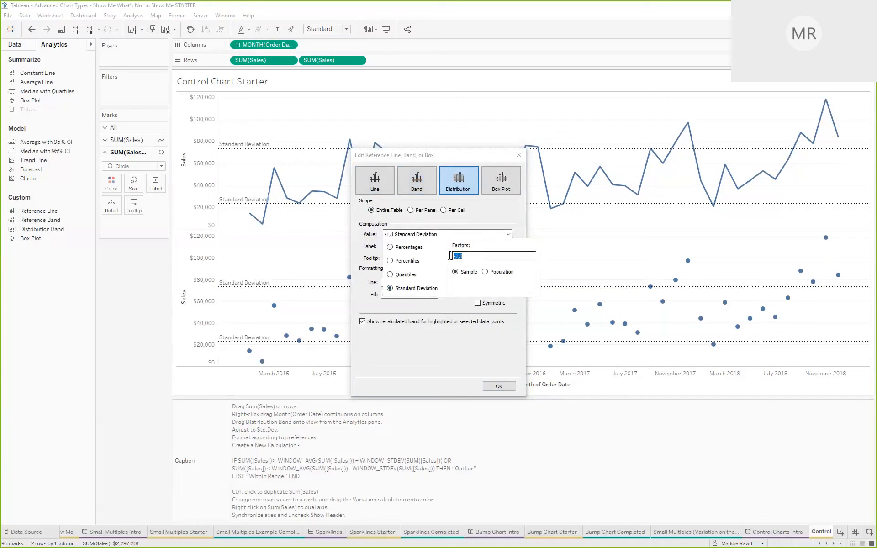
pyautogui.click(459, 358)
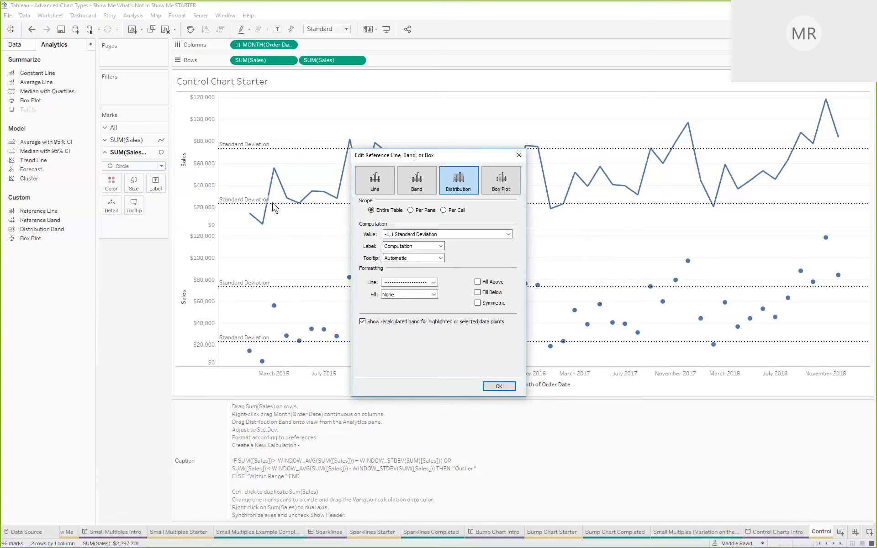
# Set the standard deviation band's label to None, keep the tooltip Automatic and apply the reference settings.
pyautogui.click(441, 259)
pyautogui.click(412, 265)
pyautogui.click(440, 247)
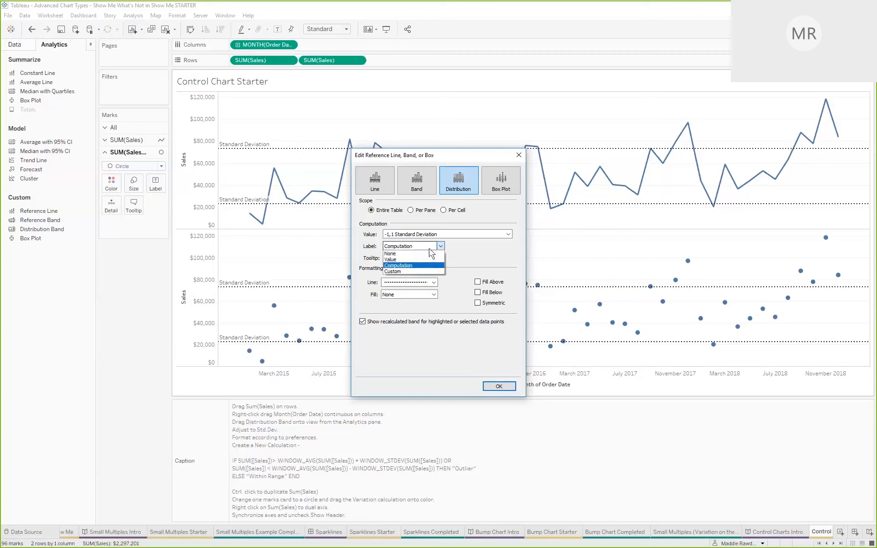
pyautogui.click(422, 258)
pyautogui.click(441, 258)
pyautogui.click(425, 272)
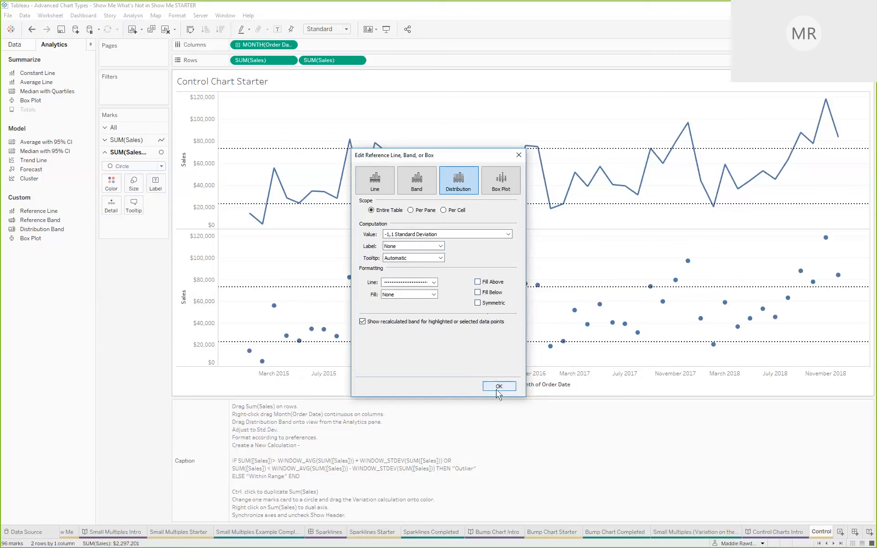
pyautogui.click(433, 283)
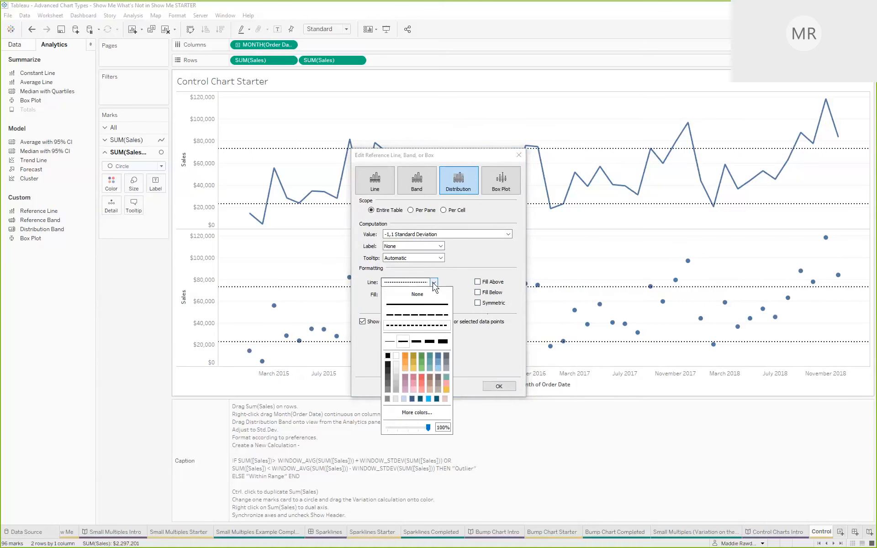
pyautogui.click(434, 283)
pyautogui.click(500, 386)
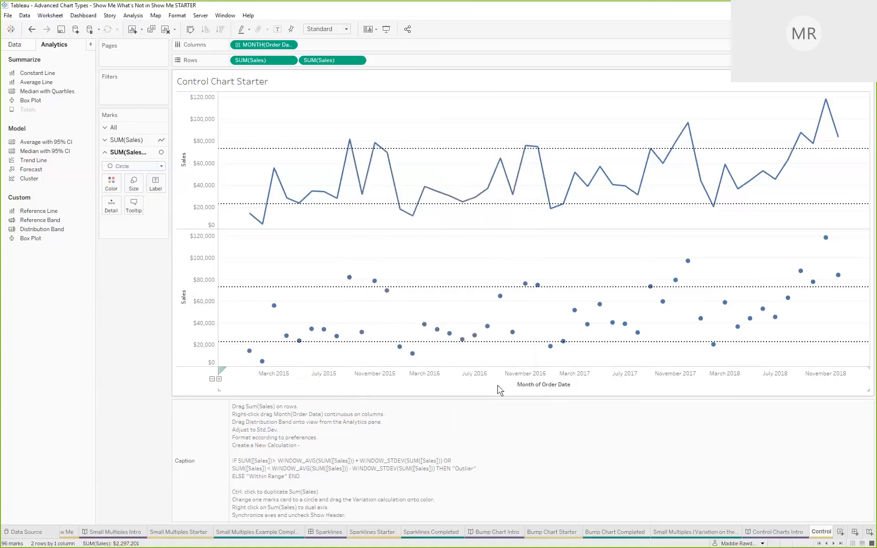
# Open the Variation? calculated field and review its outlier conditions and the "Outlier" and "Within Range" outputs.
pyautogui.click(26, 47)
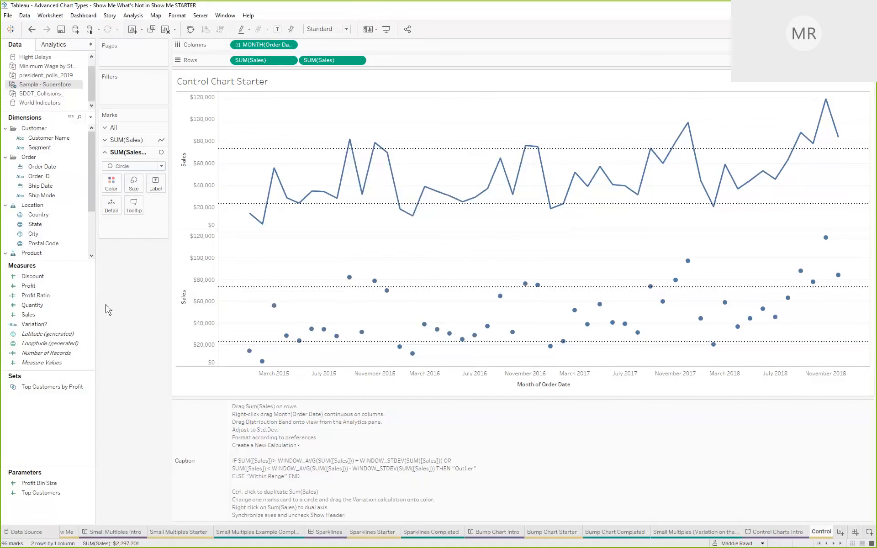
pyautogui.click(54, 326)
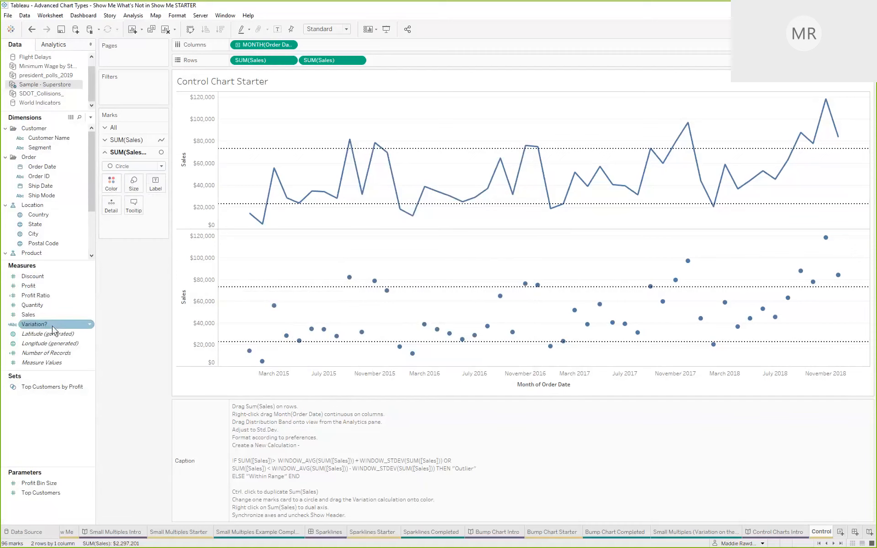
pyautogui.moveTo(263, 362)
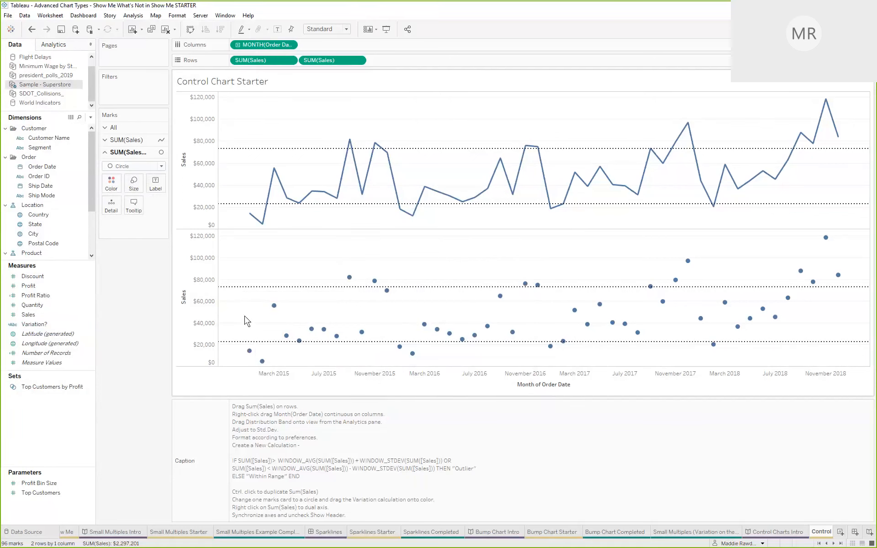
pyautogui.rightClick(58, 326)
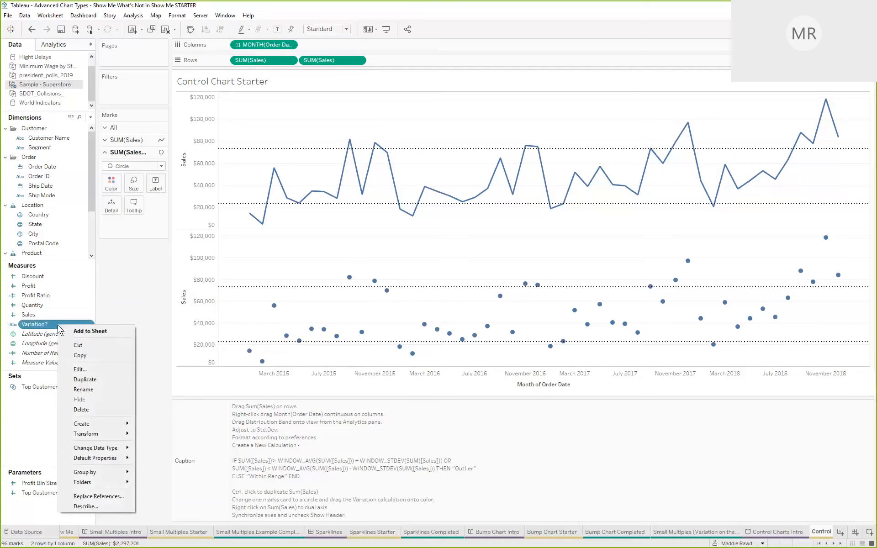
pyautogui.click(82, 369)
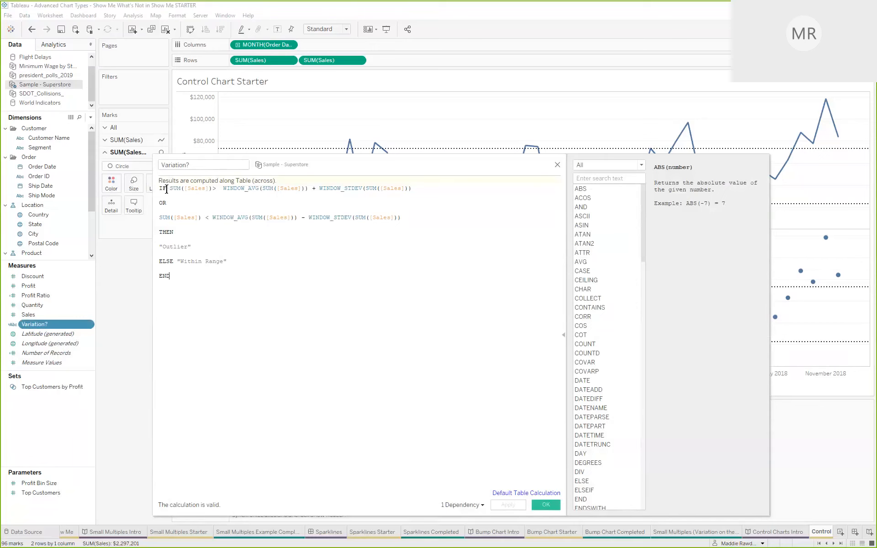
pyautogui.moveTo(168, 189); pyautogui.dragTo(219, 191)
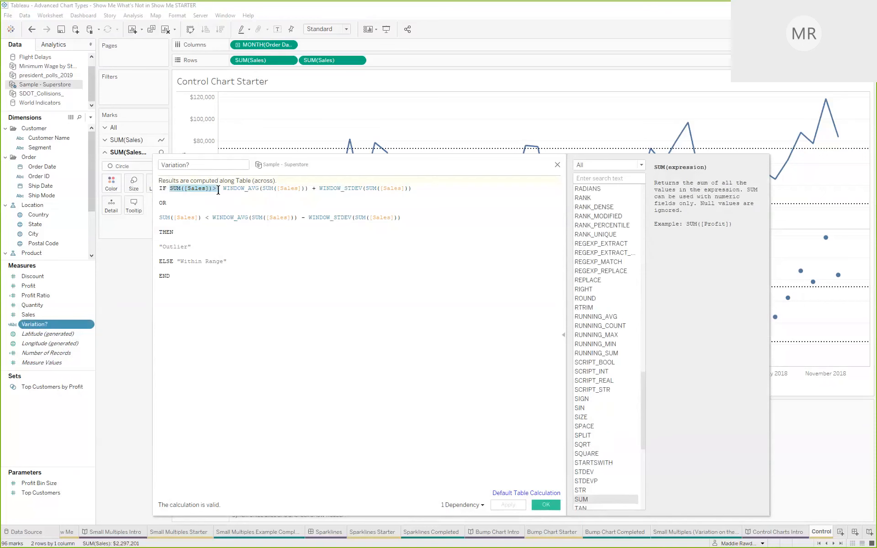
pyautogui.moveTo(362, 169); pyautogui.dragTo(483, 160)
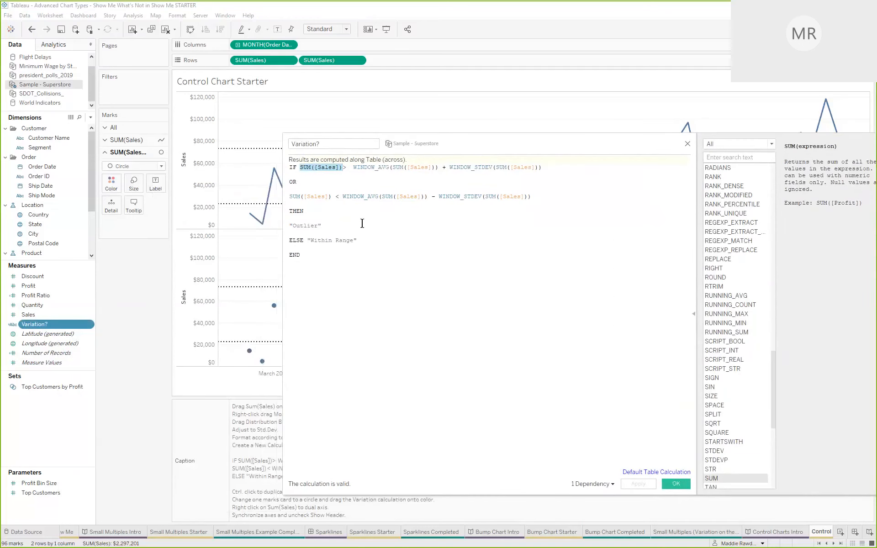
pyautogui.click(378, 180)
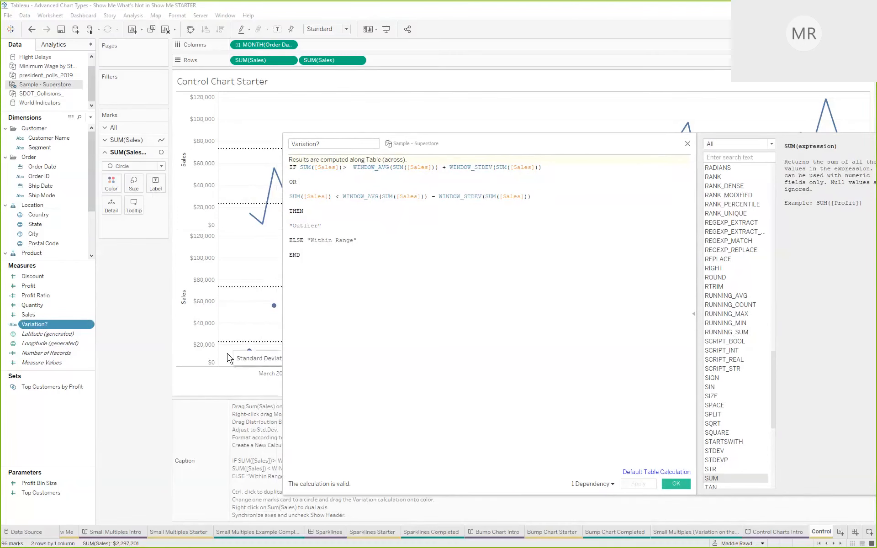
pyautogui.doubleClick(323, 226)
pyautogui.click(324, 263)
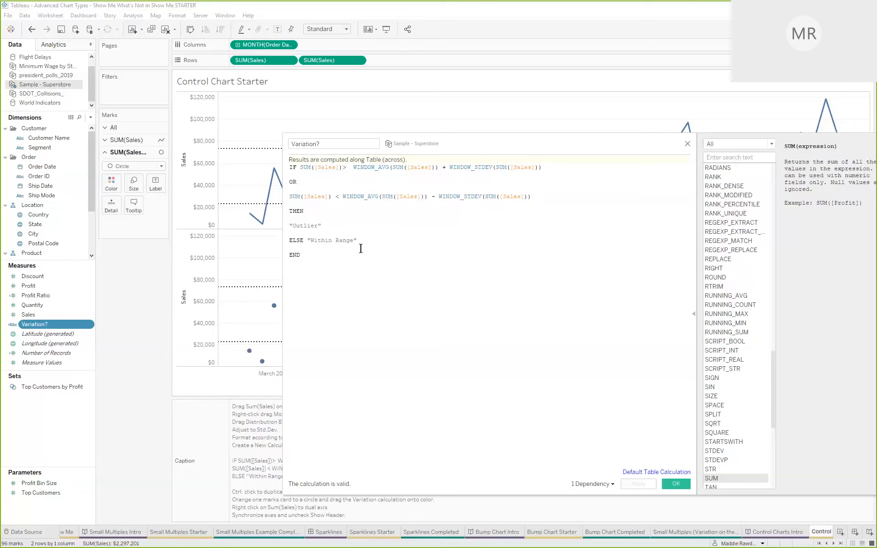
pyautogui.moveTo(362, 242); pyautogui.dragTo(308, 248)
pyautogui.click(308, 255)
pyautogui.click(676, 484)
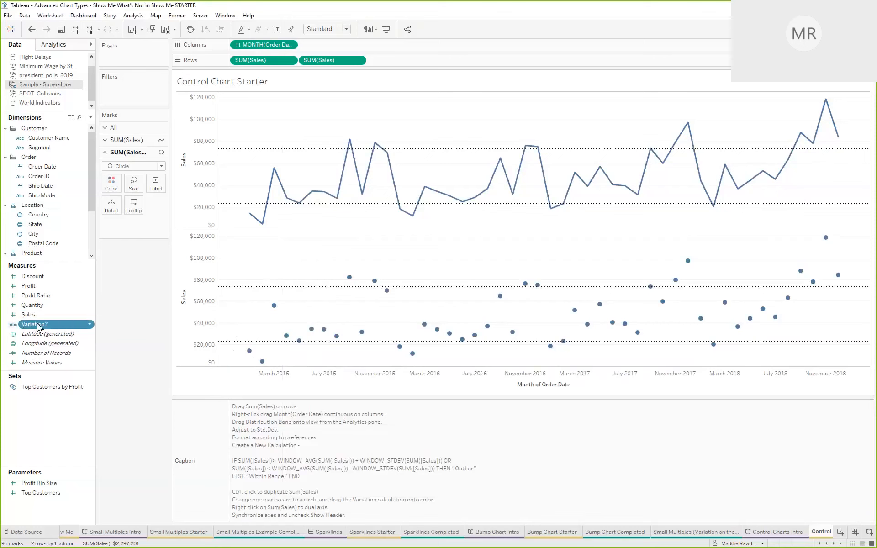
# Color the circle marks of the second SUM(Sales) by the Variation? field.
pyautogui.moveTo(38, 325); pyautogui.dragTo(113, 183)
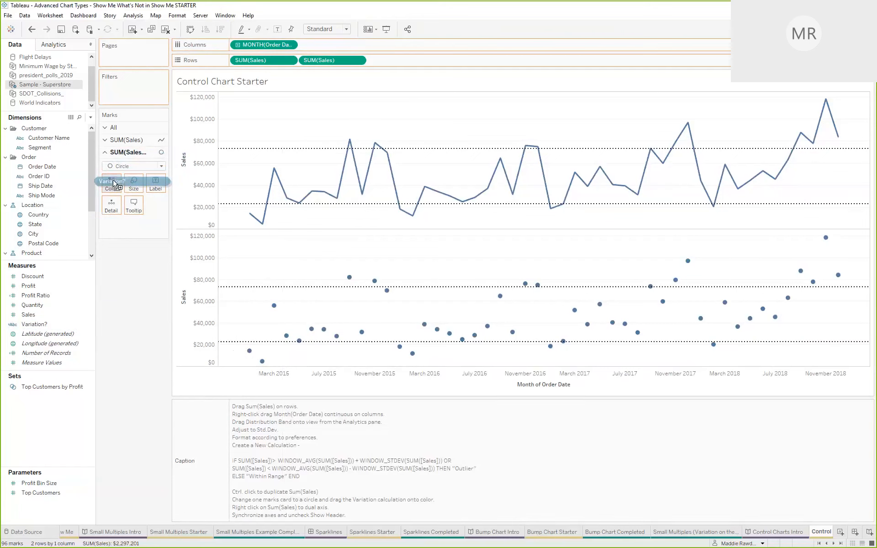
pyautogui.moveTo(113, 184); pyautogui.dragTo(114, 185)
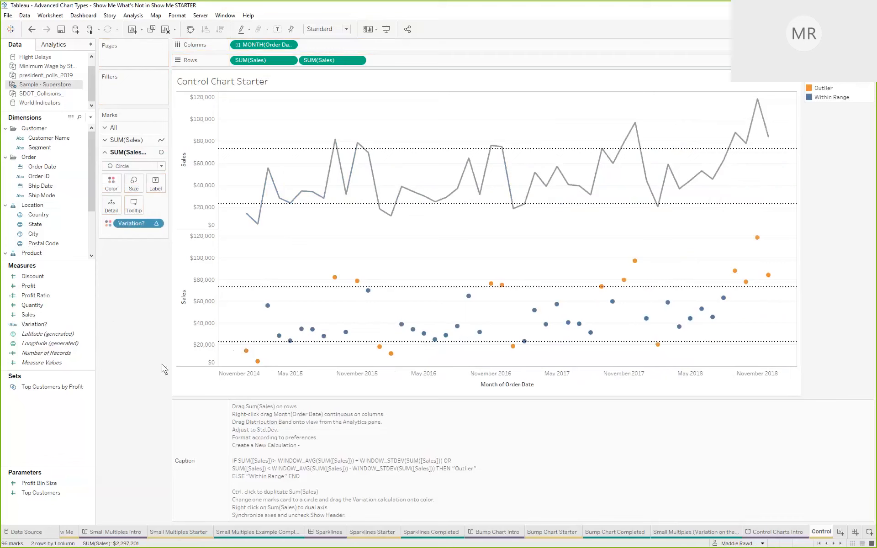
pyautogui.moveTo(248, 355)
pyautogui.moveTo(231, 293)
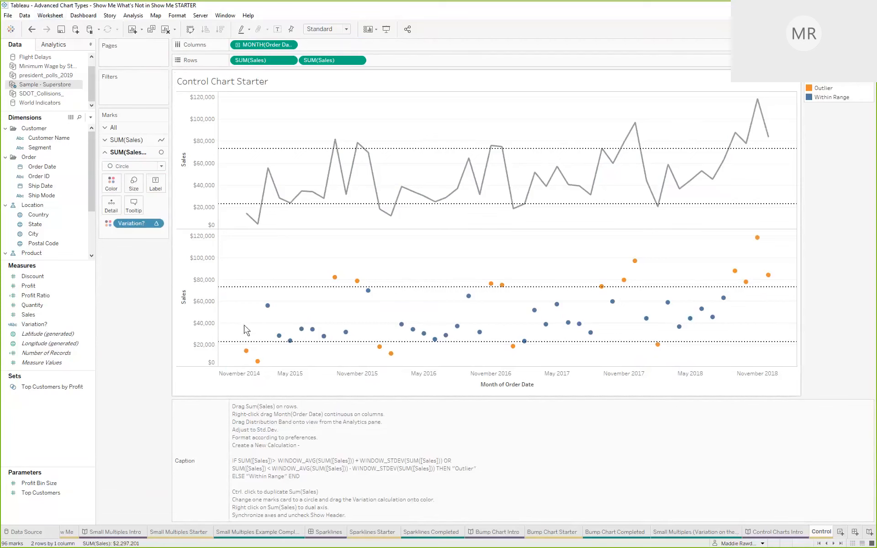
# Combine the two SUM(Sales) charts into a dual axis and synchronize the axes.
pyautogui.moveTo(244, 218)
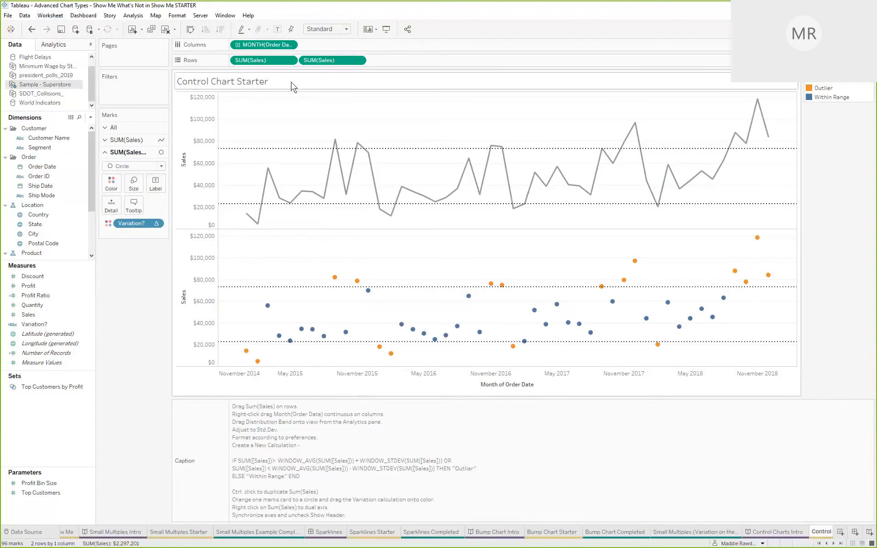
pyautogui.rightClick(315, 65)
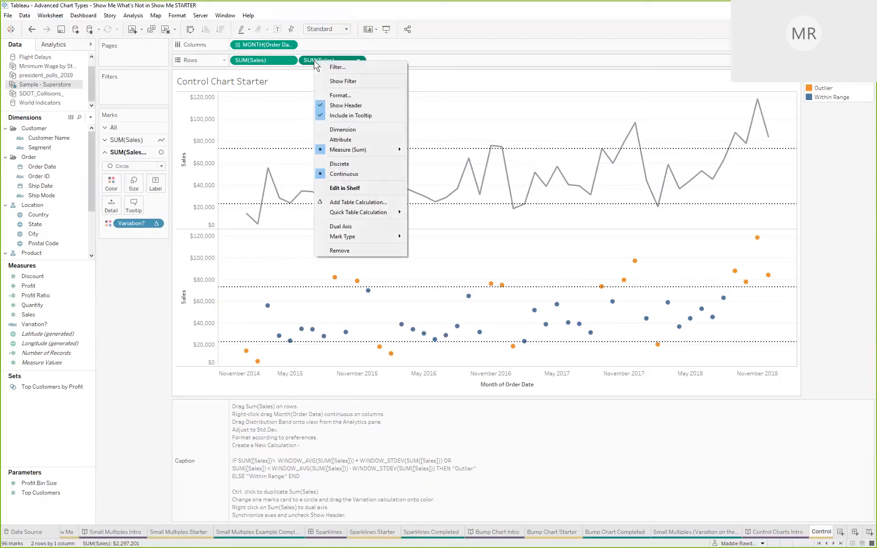
pyautogui.click(362, 230)
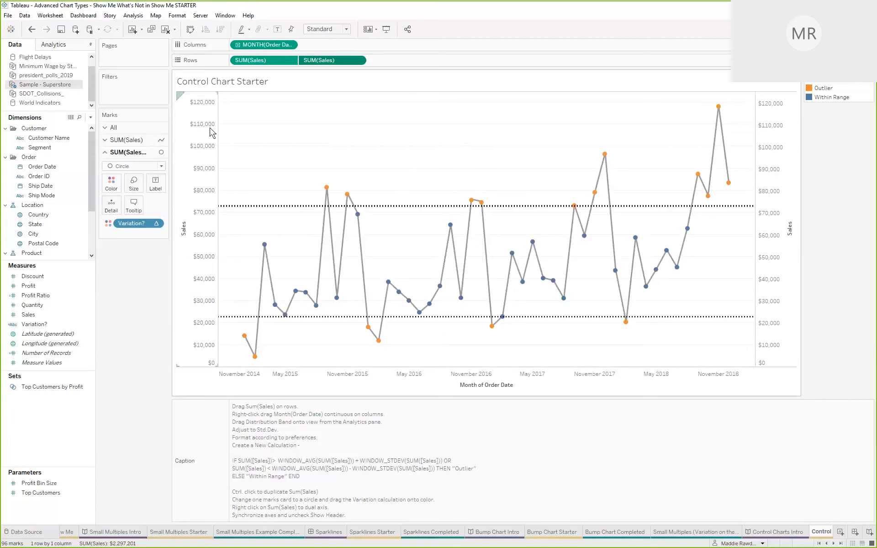
pyautogui.rightClick(761, 132)
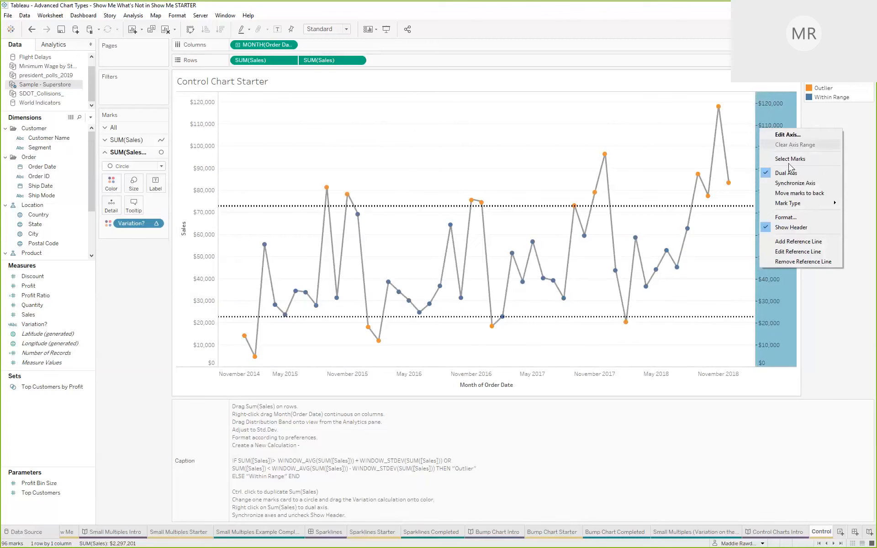
pyautogui.click(803, 183)
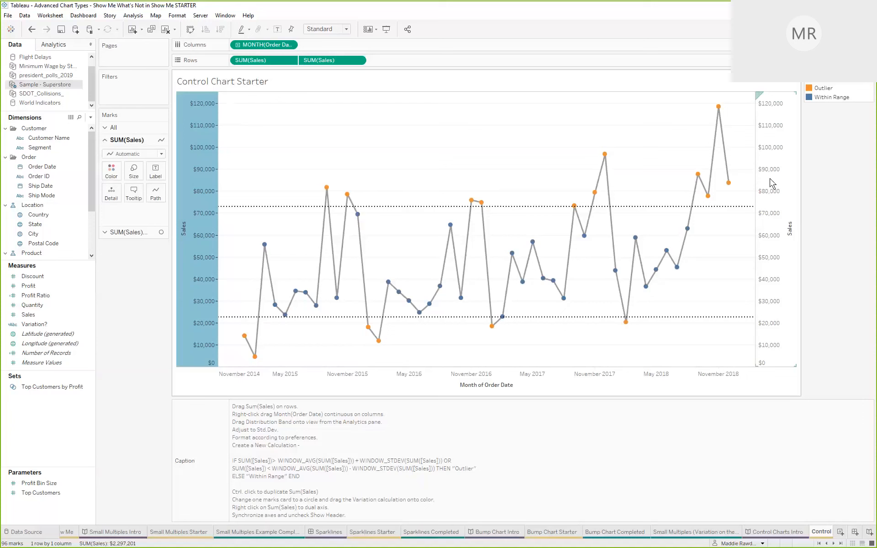
# Hide the header of the secondary Sales axis on the control chart.
pyautogui.click(769, 184)
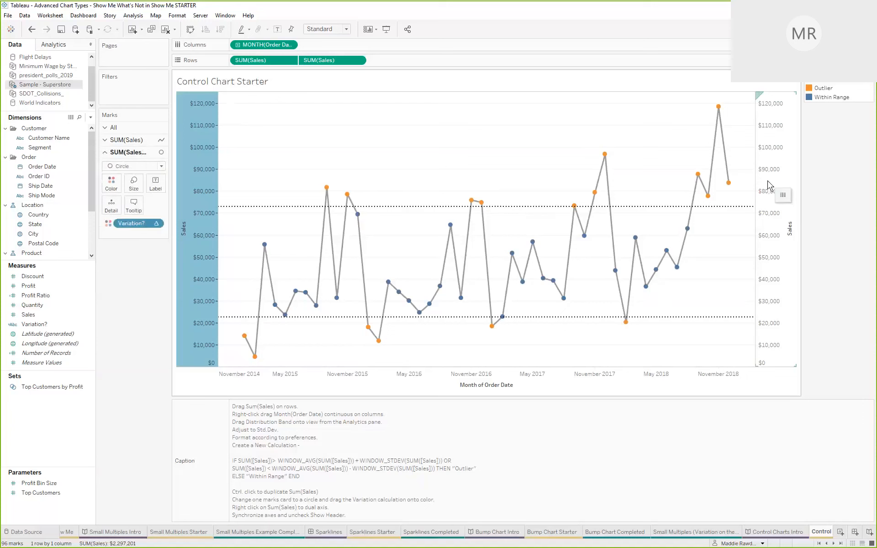
pyautogui.rightClick(767, 180)
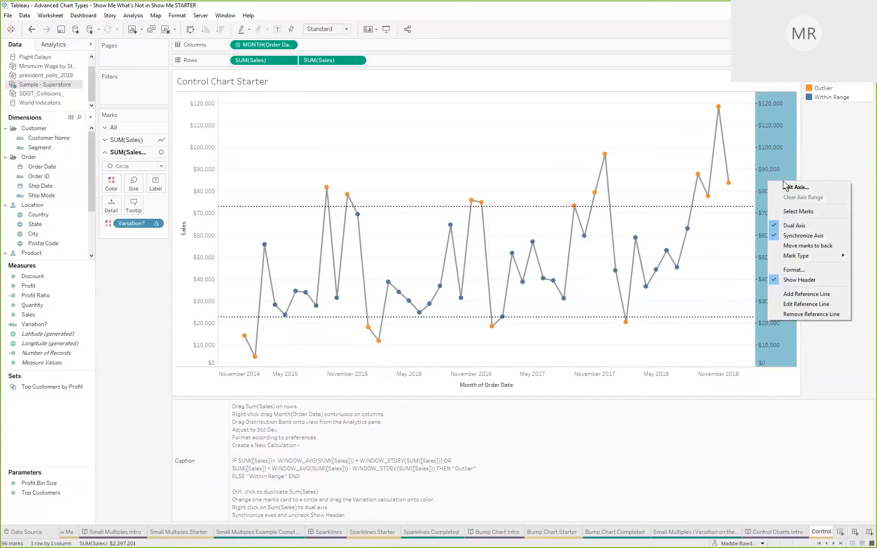
pyautogui.click(802, 283)
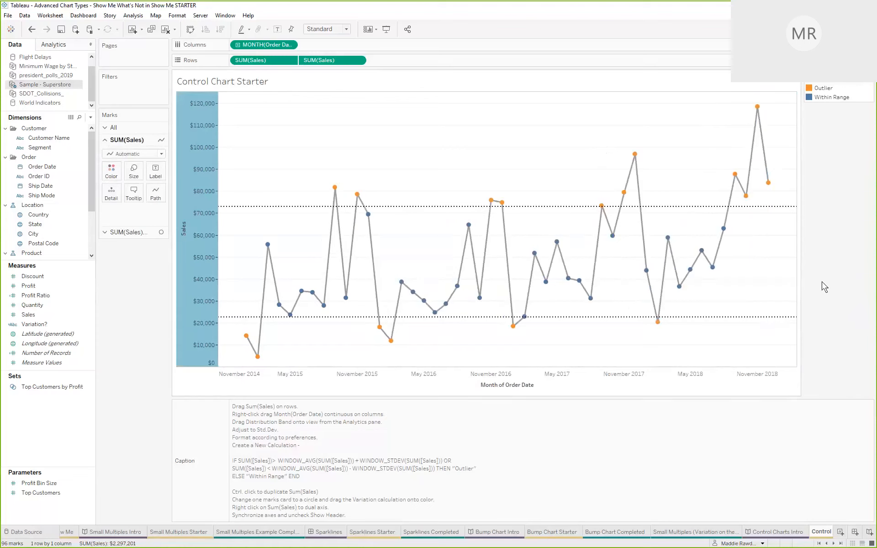
# Open the Heat Map Intro story, present it full screen and examine its calendar use cases, line chart and Heat Map Challenge.
pyautogui.click(835, 544)
pyautogui.click(834, 544)
pyautogui.click(834, 544)
pyautogui.click(835, 543)
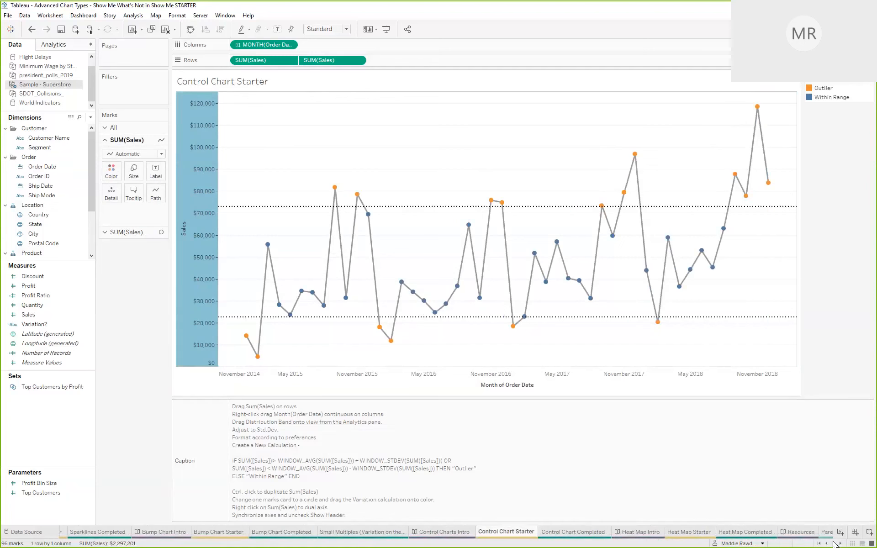
pyautogui.click(639, 532)
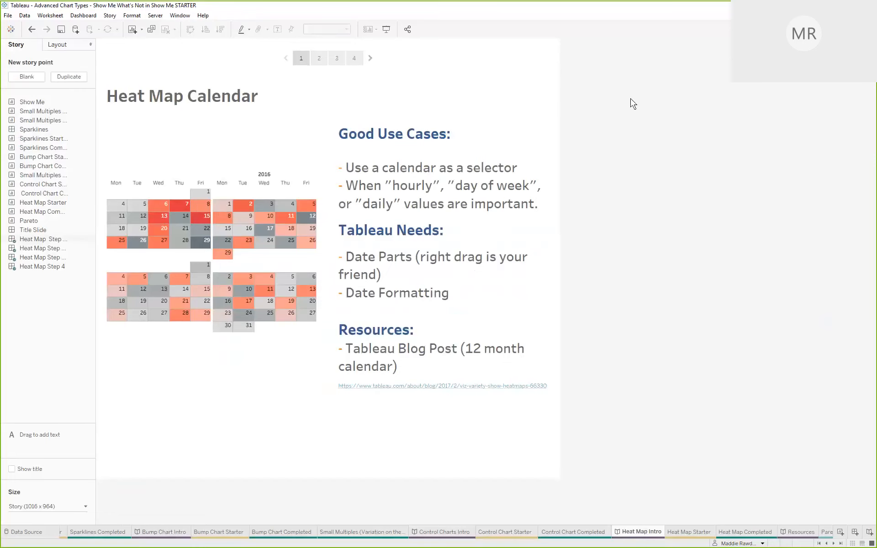
pyautogui.click(386, 30)
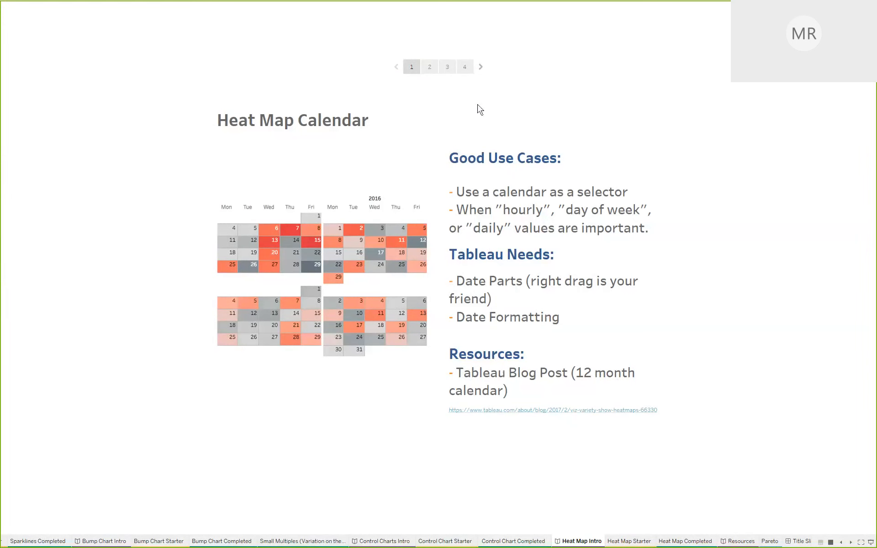
pyautogui.click(424, 72)
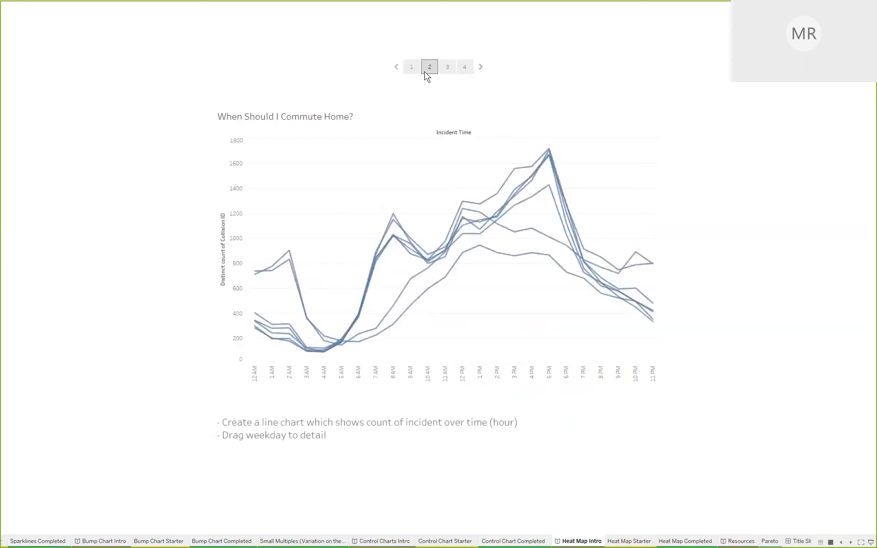
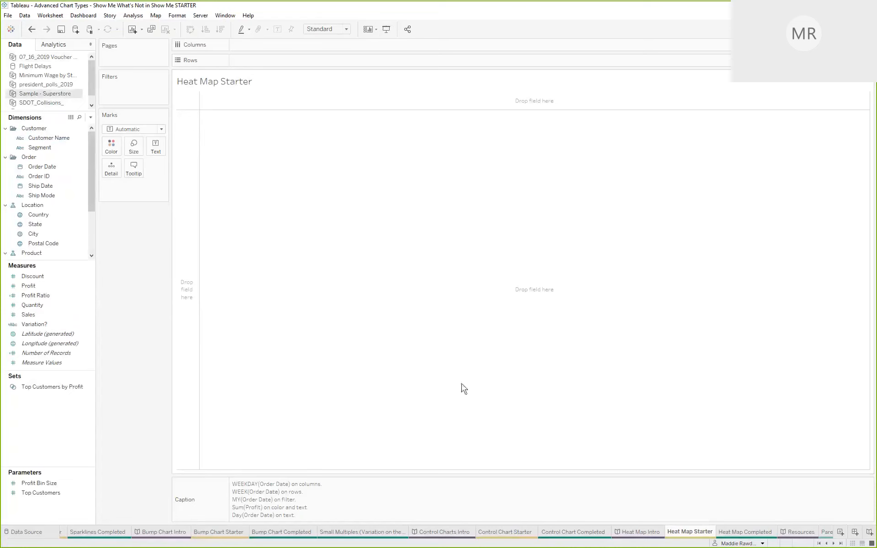
pyautogui.click(629, 533)
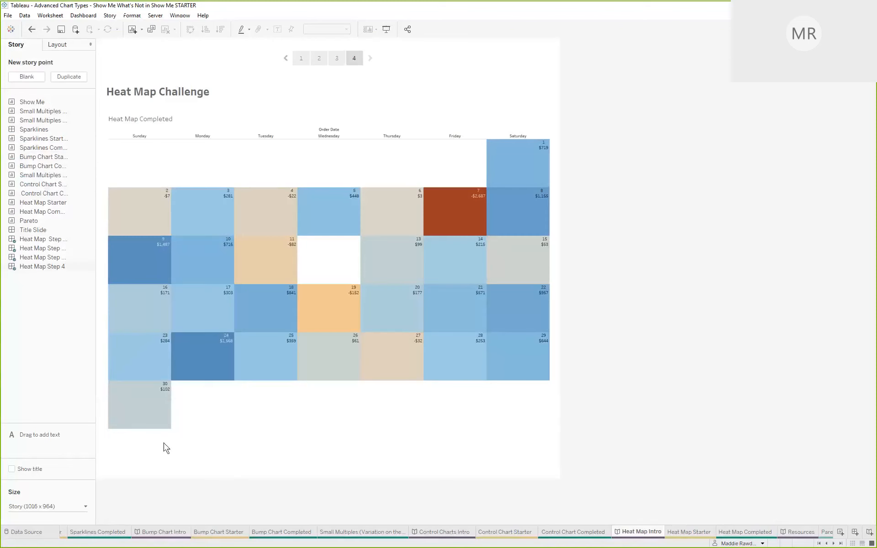
# On the Heat Map Starter sheet, place Order Date on columns as WEEKDAY(Order Date).
pyautogui.click(694, 536)
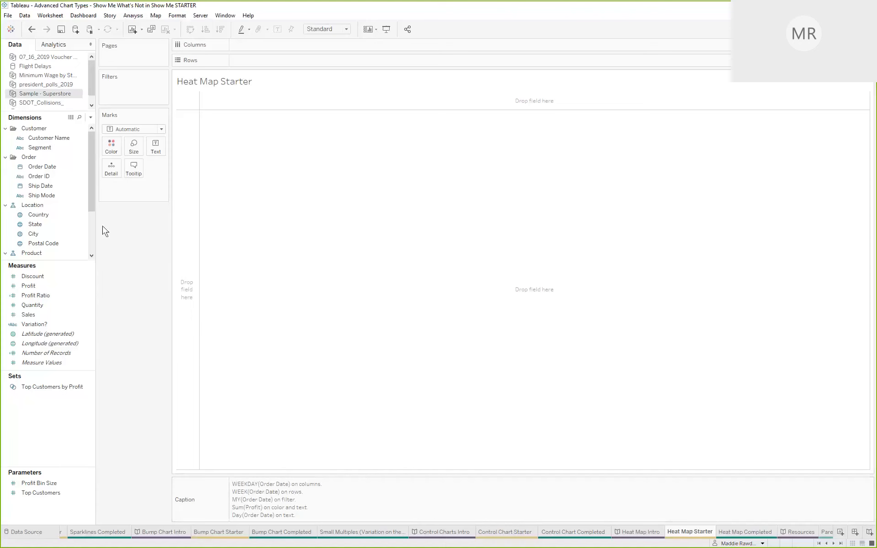
pyautogui.click(50, 170)
pyautogui.click(77, 148)
pyautogui.click(44, 168)
pyautogui.click(45, 168)
pyautogui.moveTo(45, 168); pyautogui.dragTo(258, 42)
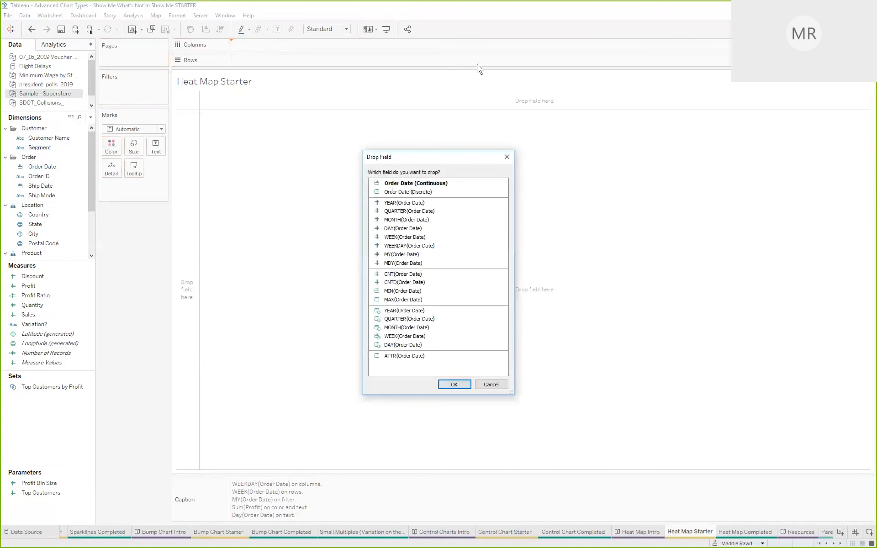
pyautogui.click(463, 248)
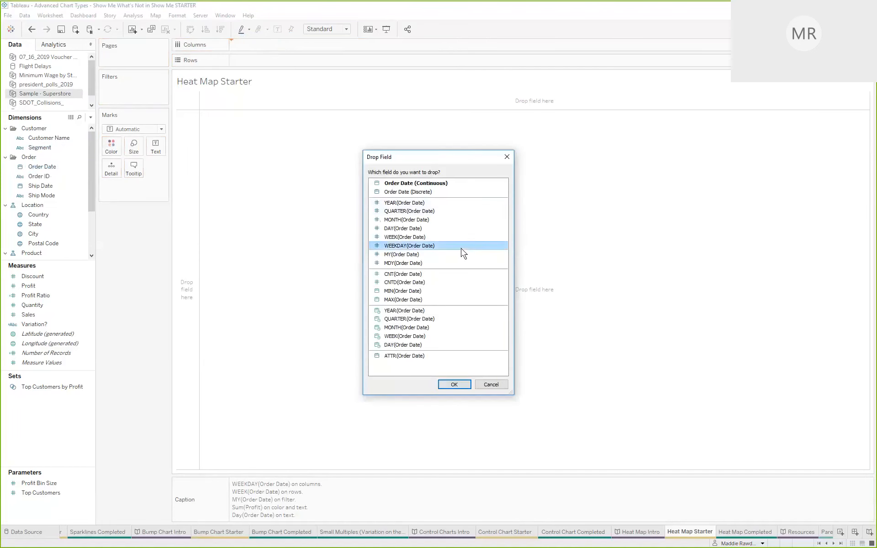
pyautogui.click(451, 385)
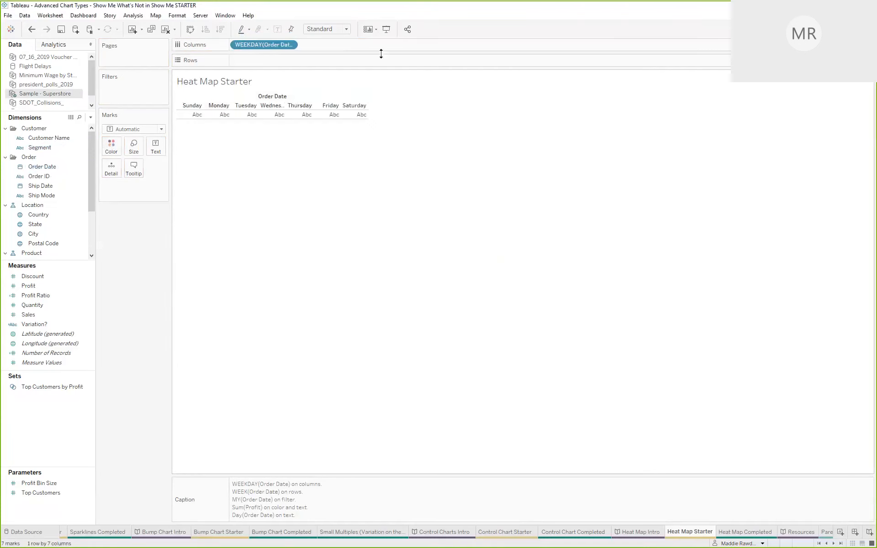
# Fit the view to width and place Order Date on rows as discrete WEEK(Order Date).
pyautogui.click(350, 30)
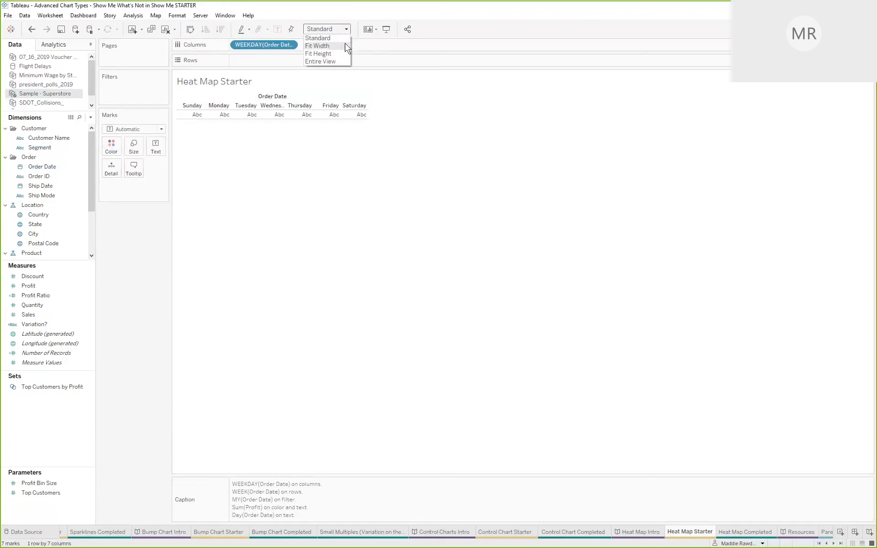
pyautogui.click(344, 43)
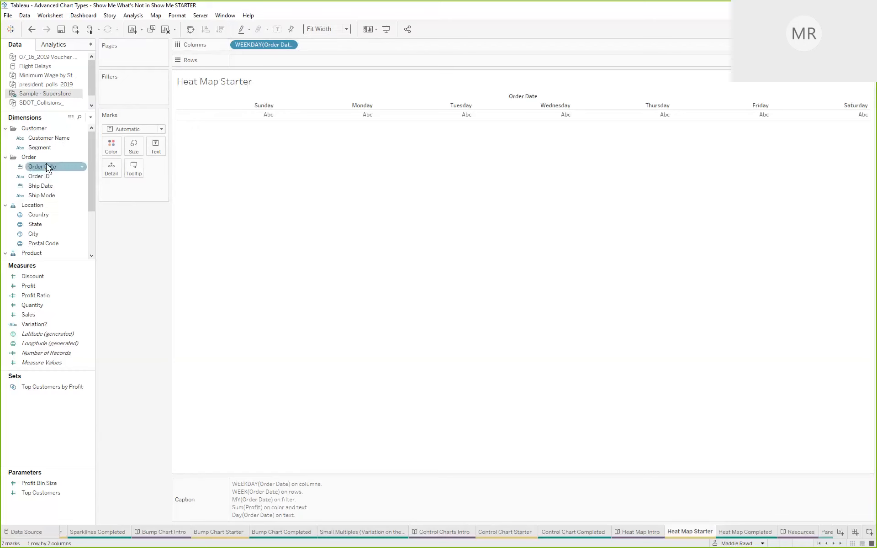
pyautogui.moveTo(46, 164); pyautogui.dragTo(241, 64)
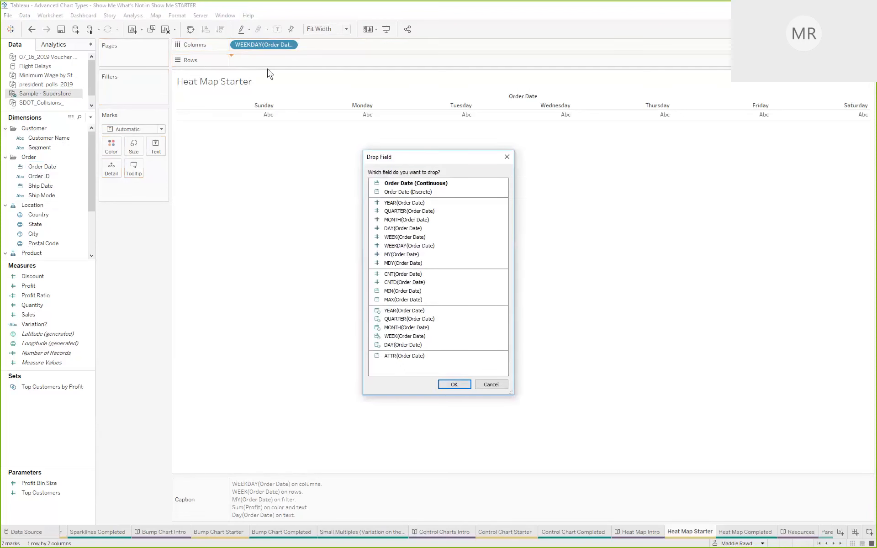
pyautogui.click(460, 238)
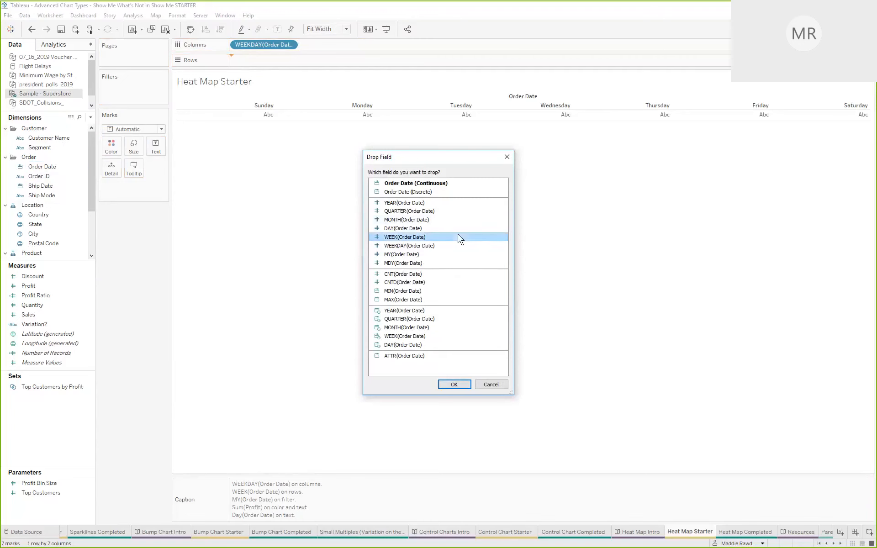
pyautogui.click(455, 384)
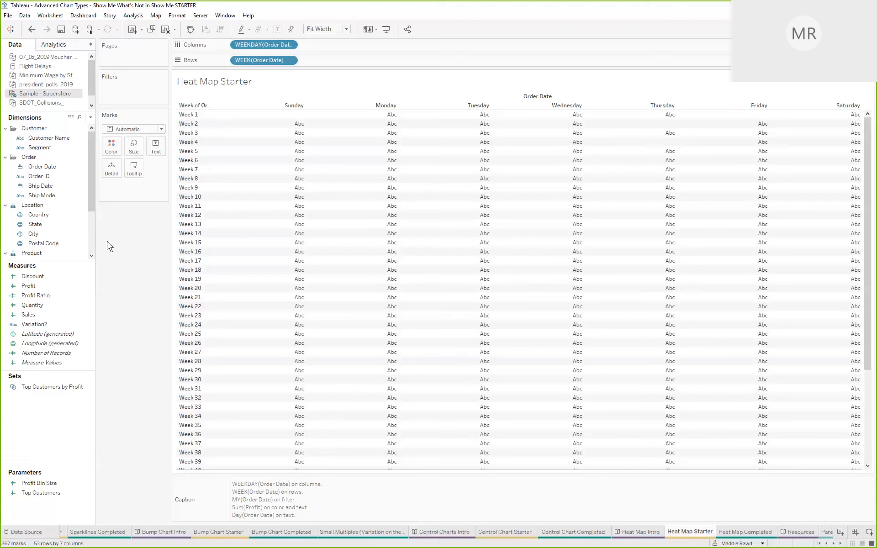
# Filter the sheet by Month / Year of Order Date, keeping only March 2015.
pyautogui.click(53, 166)
pyautogui.moveTo(53, 167); pyautogui.dragTo(133, 93)
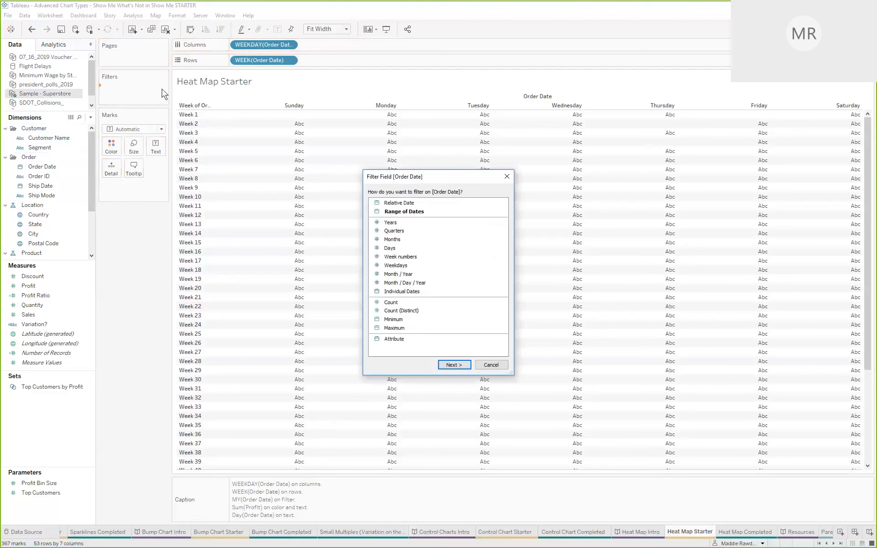
pyautogui.click(448, 276)
pyautogui.click(454, 365)
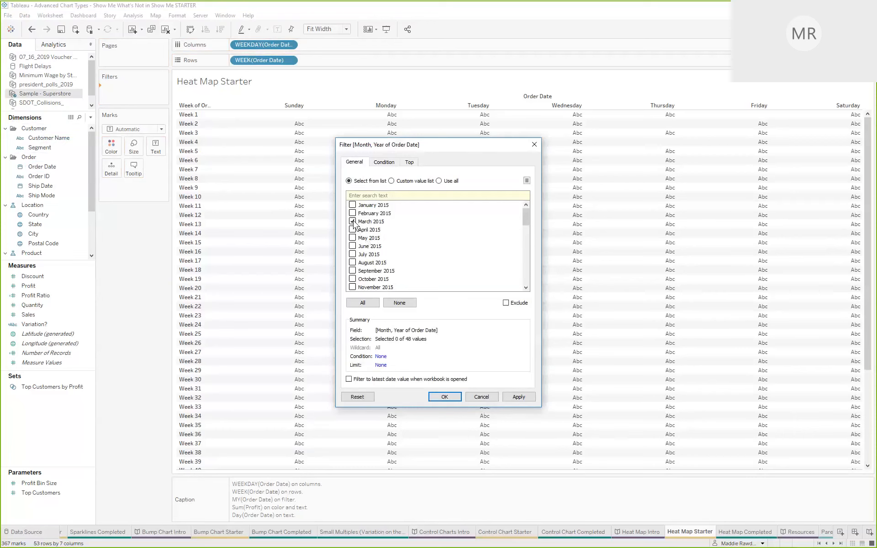
pyautogui.click(444, 397)
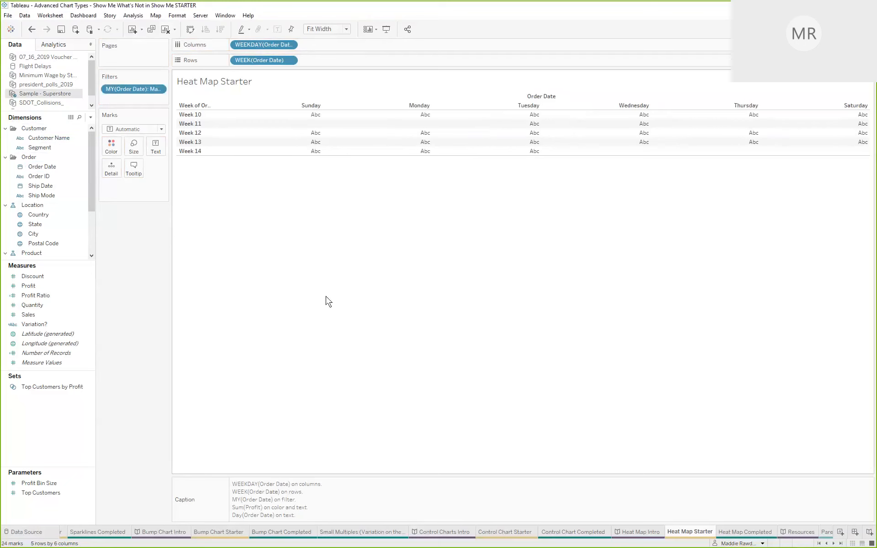
# Fit the calendar to Entire View and show the month-year Order Date filter beside it.
pyautogui.click(347, 30)
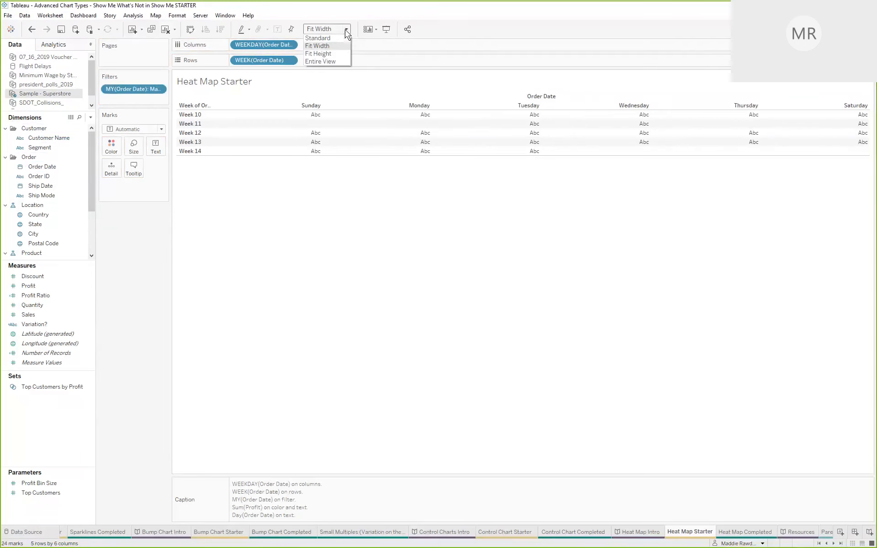
pyautogui.click(336, 65)
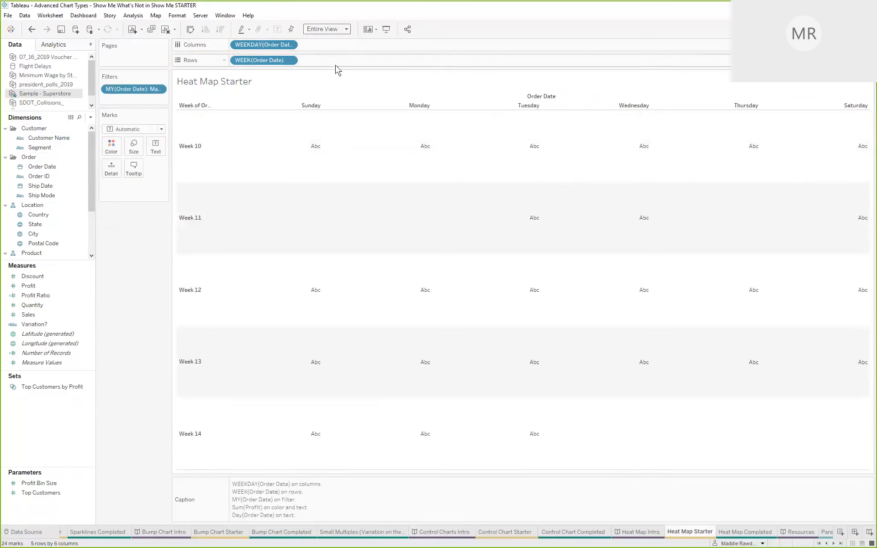
pyautogui.rightClick(127, 93)
pyautogui.click(151, 108)
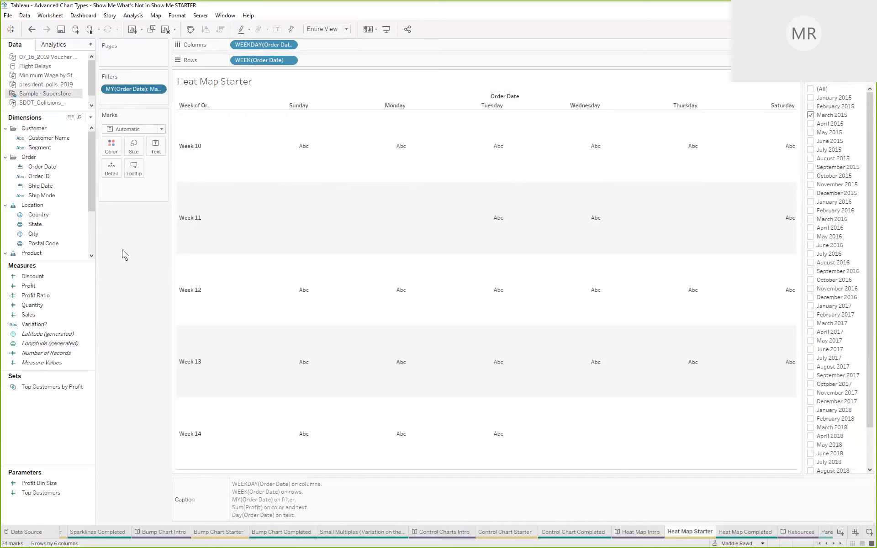
# Add Profit to both the color and the label of the marks, using Square as the mark type.
pyautogui.click(54, 287)
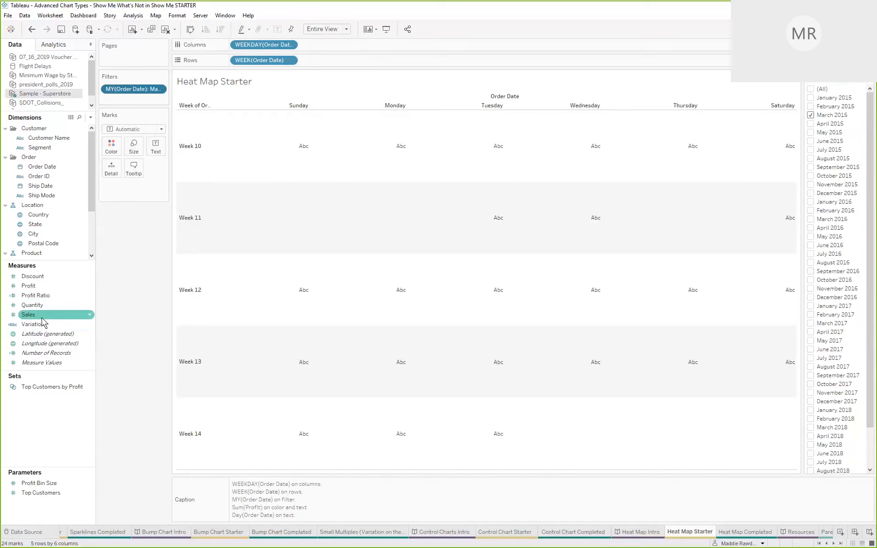
pyautogui.moveTo(43, 286); pyautogui.dragTo(106, 151)
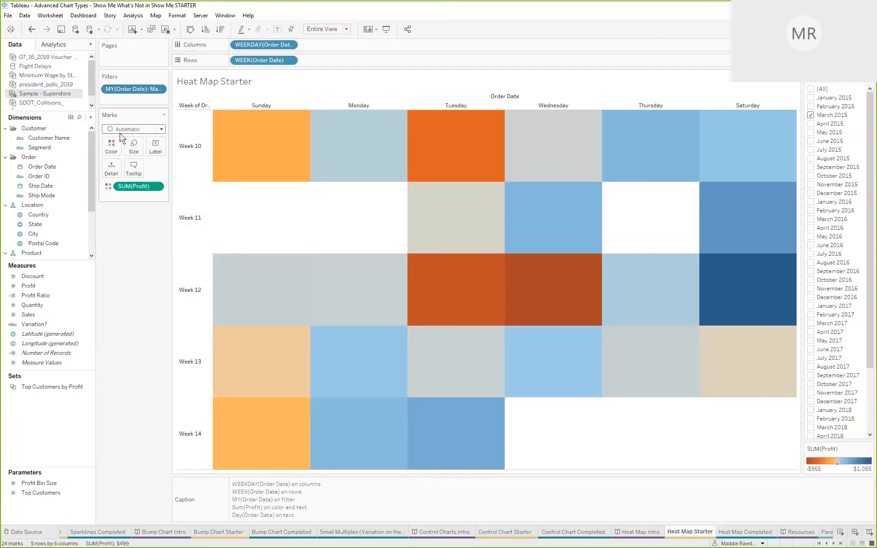
pyautogui.click(57, 286)
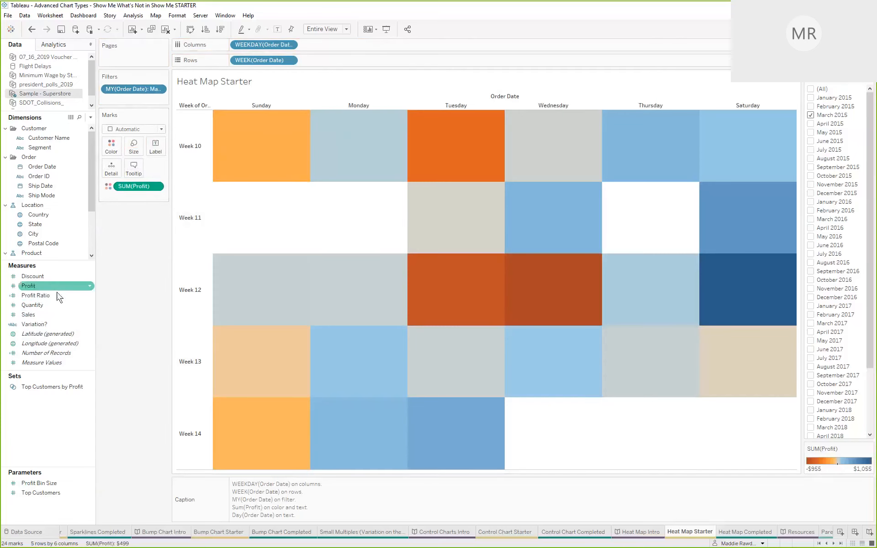
pyautogui.moveTo(42, 285); pyautogui.dragTo(151, 157)
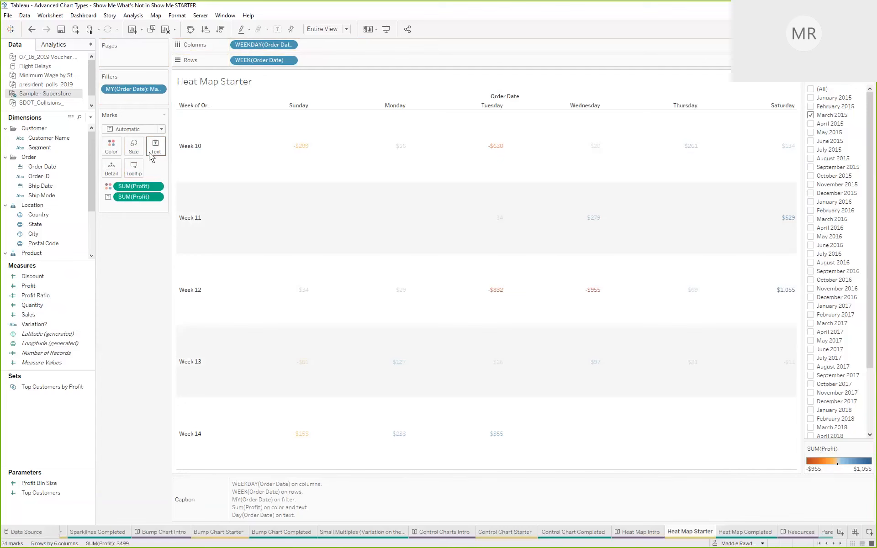
pyautogui.click(140, 130)
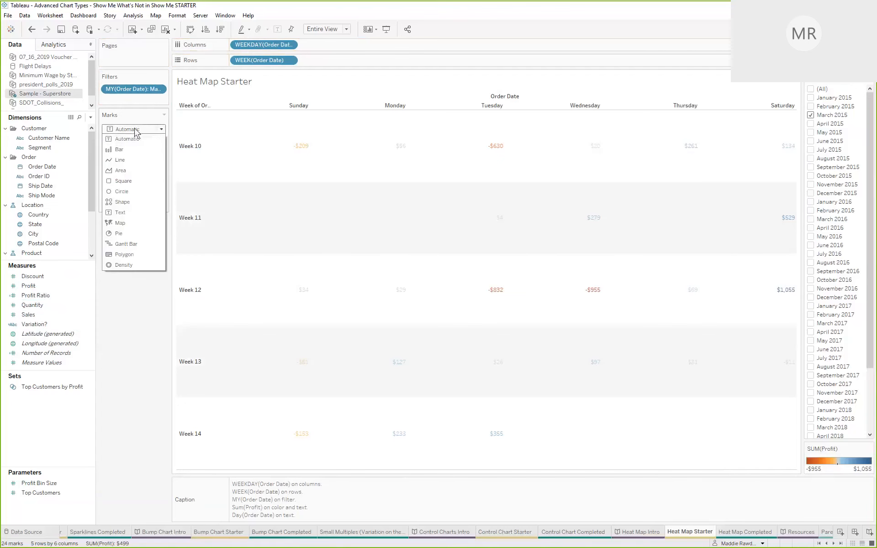
pyautogui.click(123, 181)
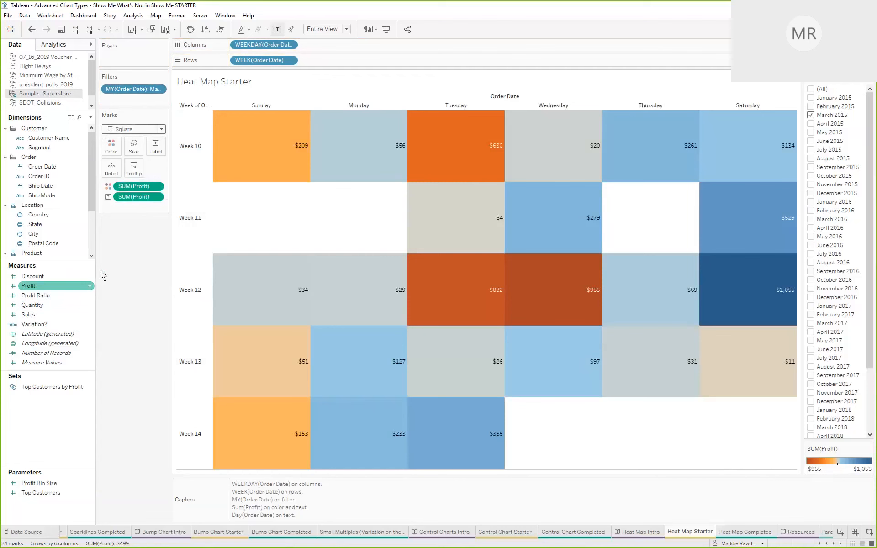
# Add Order Date to the mark labels as discrete DAY(Order Date).
pyautogui.moveTo(64, 167); pyautogui.dragTo(149, 155)
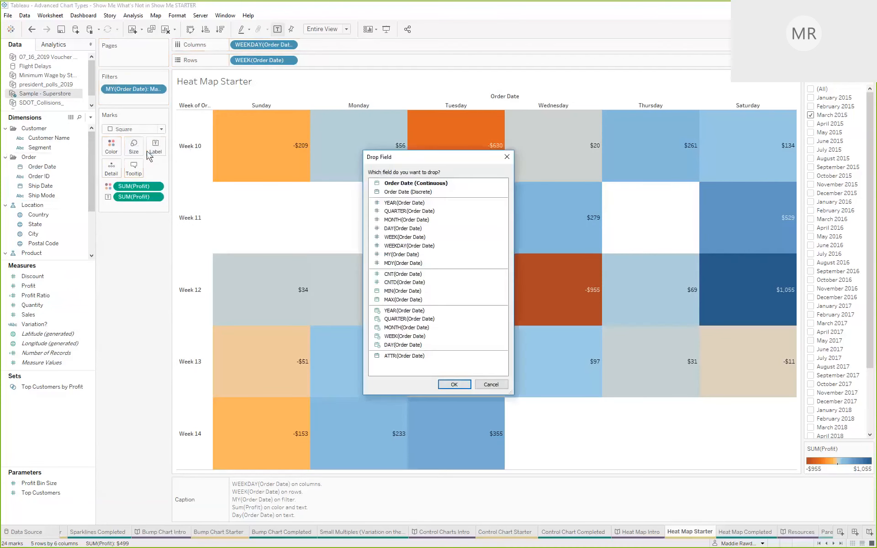
pyautogui.click(455, 229)
pyautogui.click(443, 385)
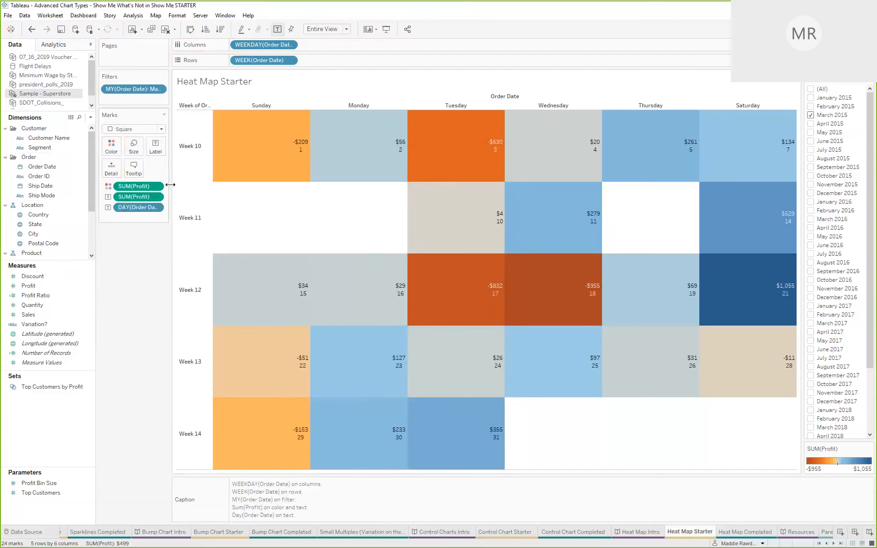
# Align the mark labels to the left horizontally and to the top vertically.
pyautogui.click(157, 149)
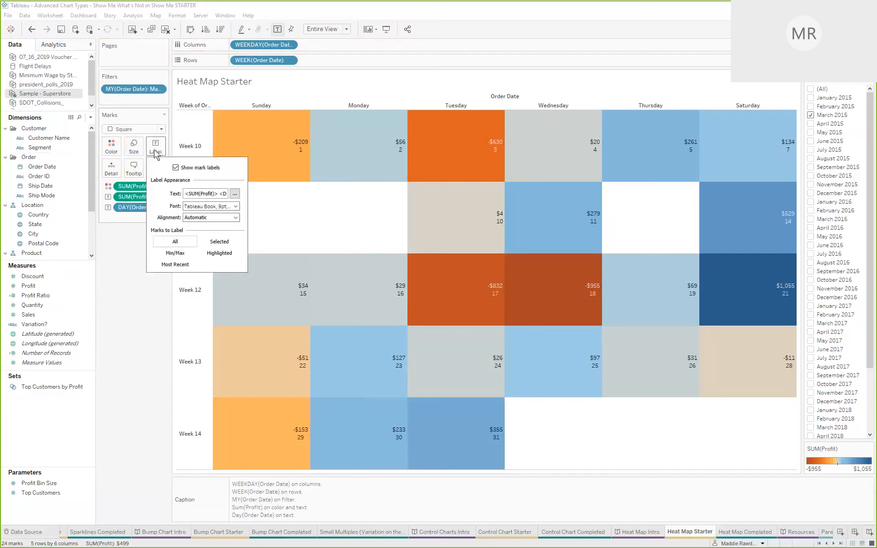
pyautogui.click(236, 218)
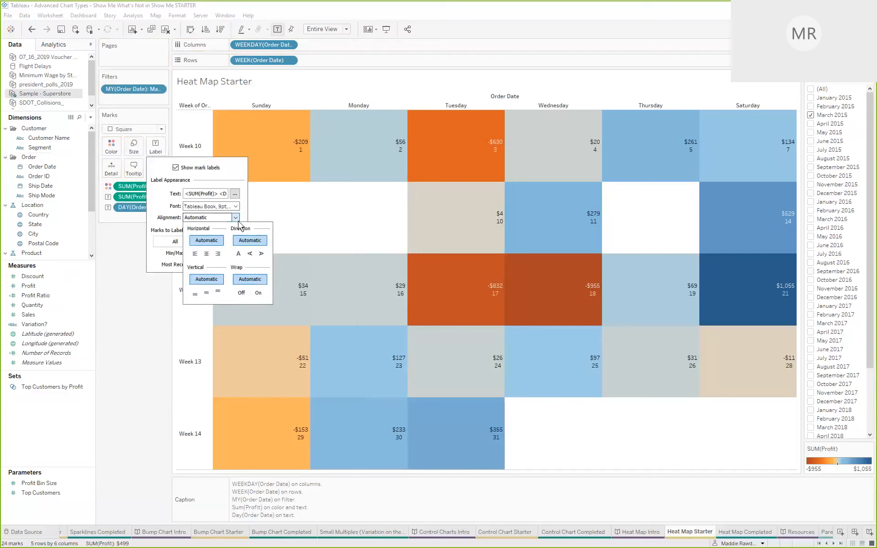
pyautogui.click(195, 254)
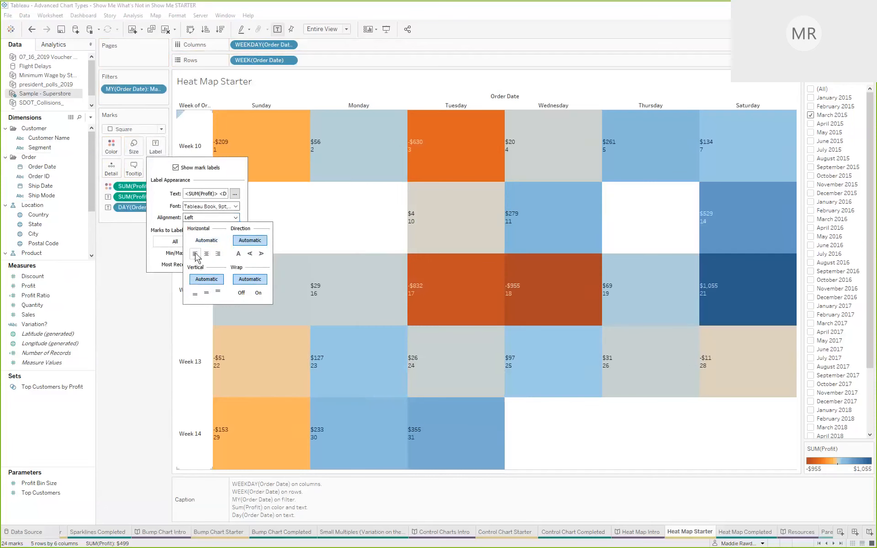
pyautogui.click(218, 294)
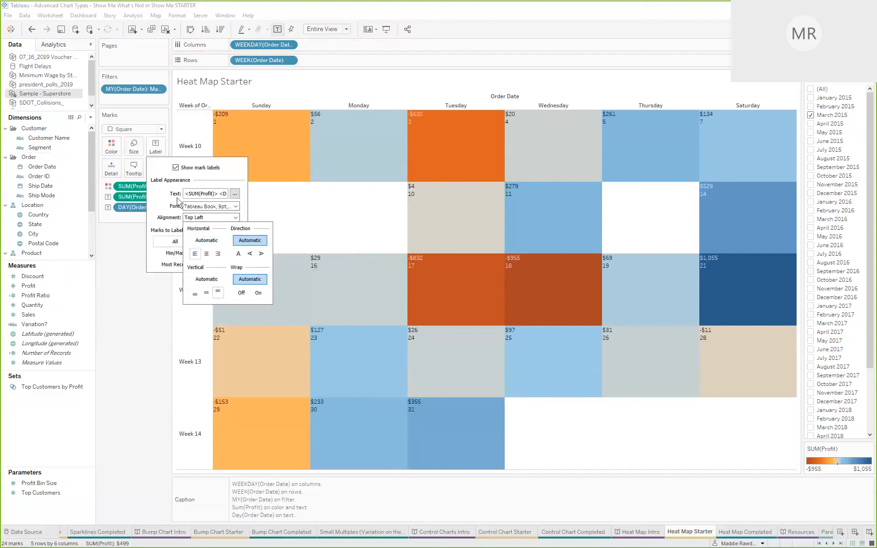
# Reorder the label text so DAY(Order Date) stands on the line above SUM(Profit).
pyautogui.click(235, 194)
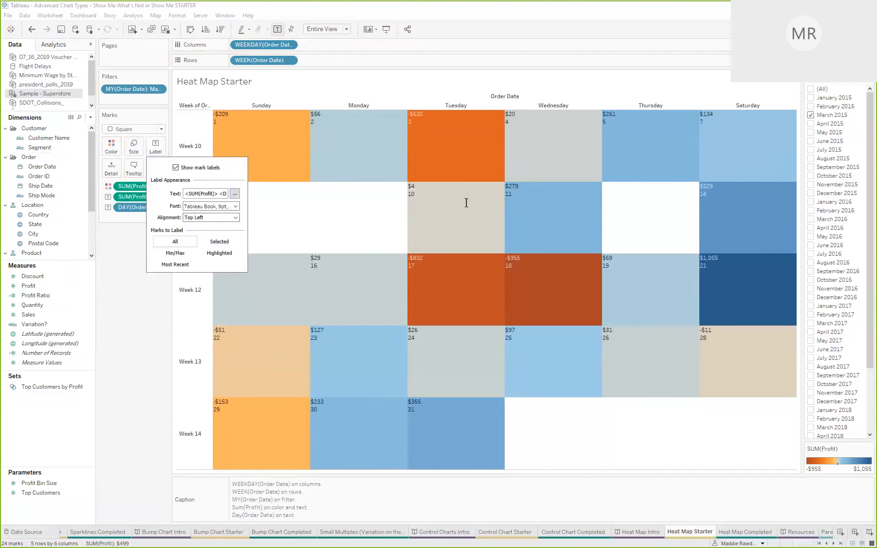
pyautogui.moveTo(340, 198); pyautogui.dragTo(255, 203)
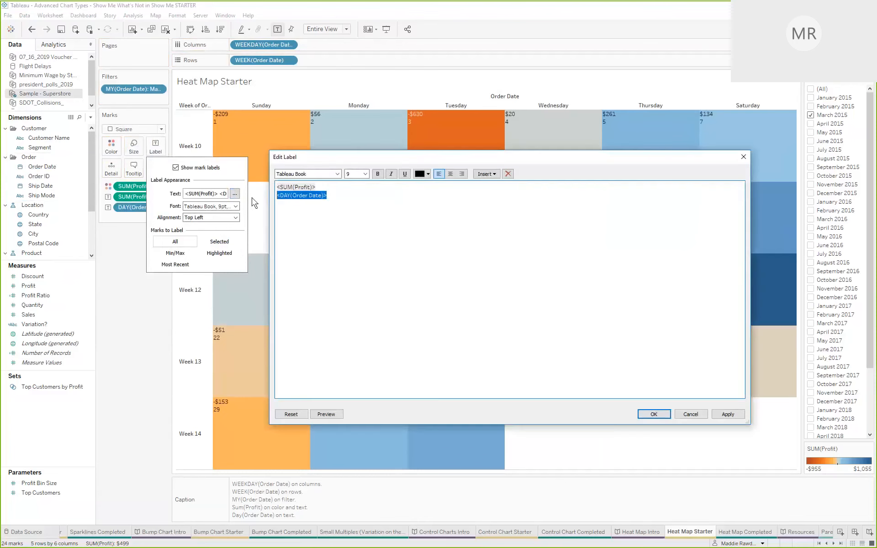
pyautogui.hotkey('ctrl', 'x')
pyautogui.click(277, 188)
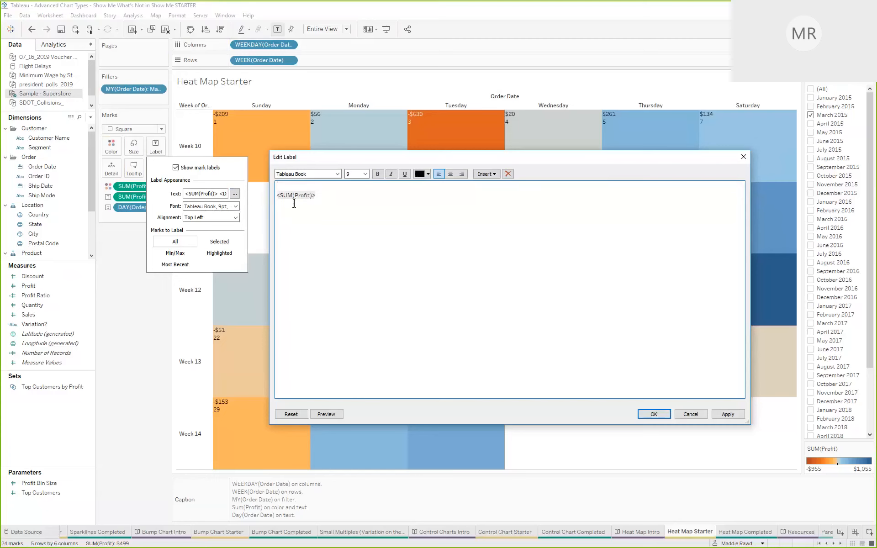
pyautogui.hotkey('ctrl', 'v')
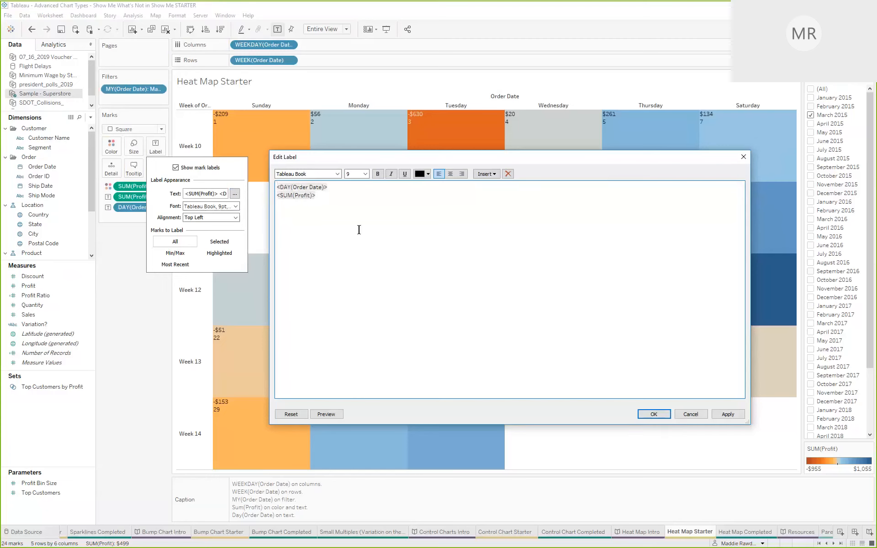
pyautogui.click(654, 414)
pyautogui.click(129, 344)
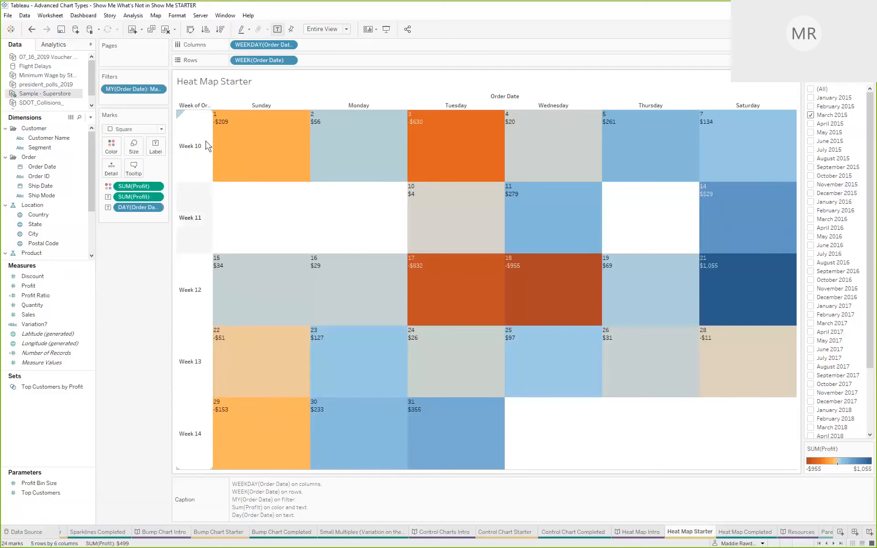
# Hide the week number header of the WEEK(Order Date) rows.
pyautogui.moveTo(220, 128)
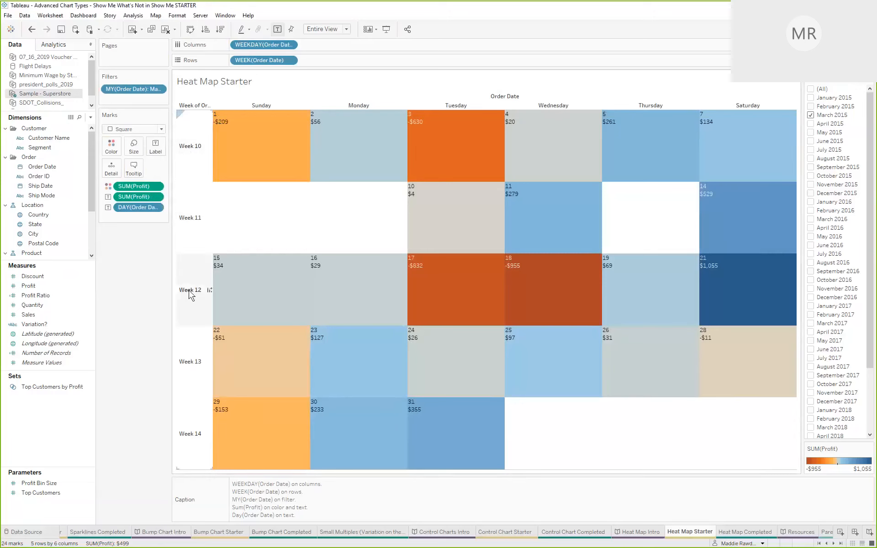
pyautogui.rightClick(254, 63)
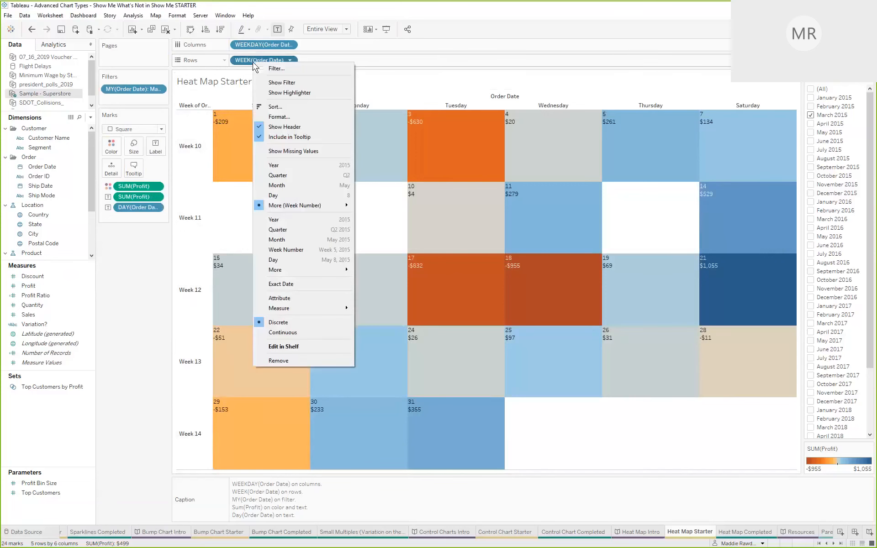
pyautogui.click(295, 130)
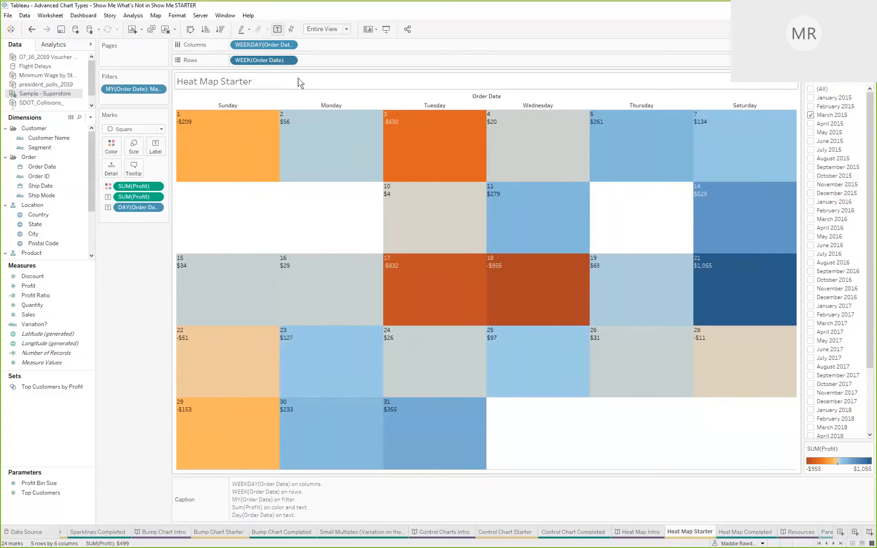
# Switch the month filter from March 2015 to August 2015, make it a single-value dropdown and open its list.
pyautogui.click(811, 158)
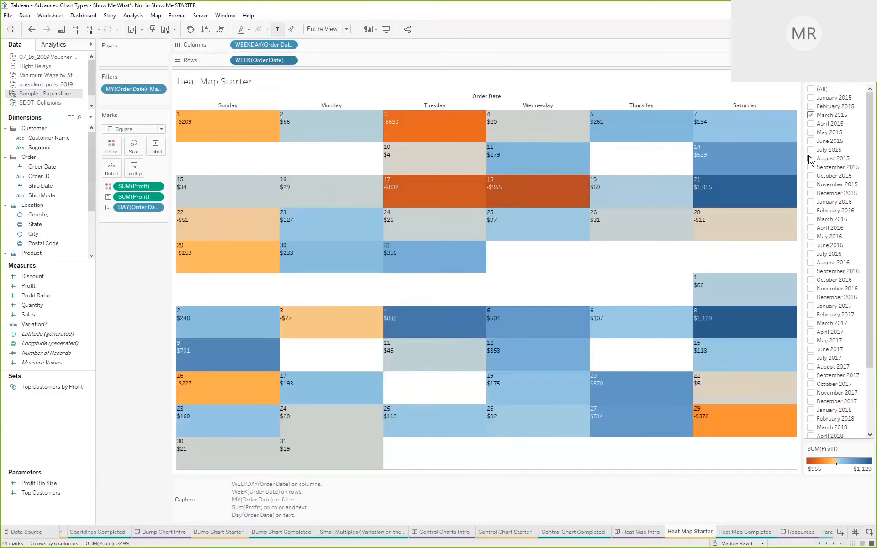
pyautogui.click(811, 115)
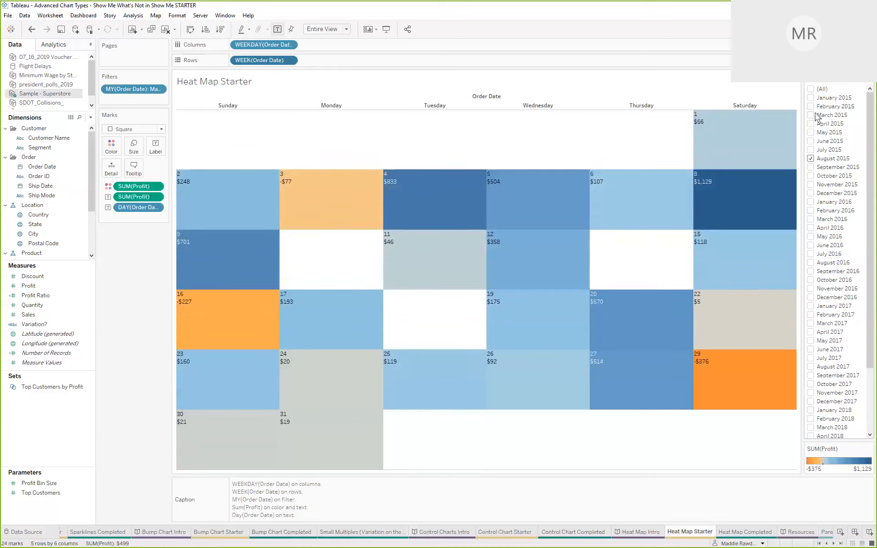
pyautogui.click(871, 84)
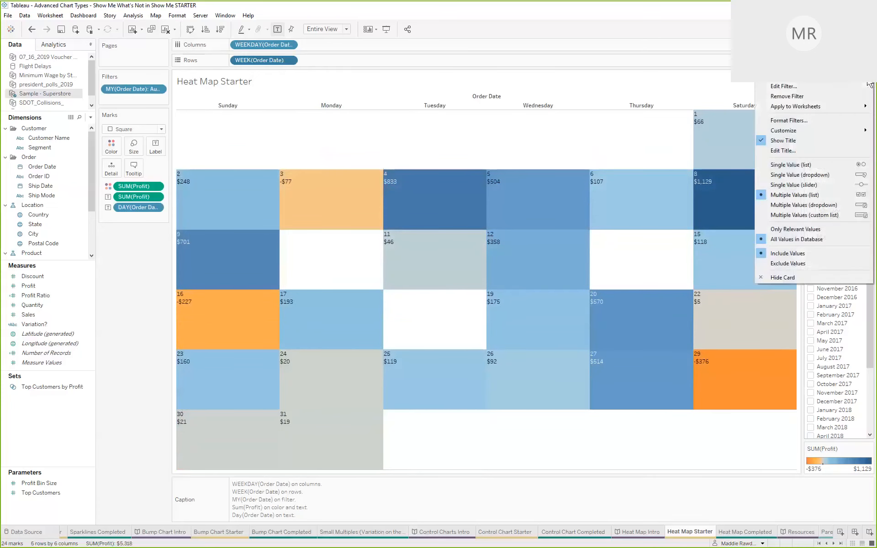
pyautogui.click(816, 175)
pyautogui.click(868, 89)
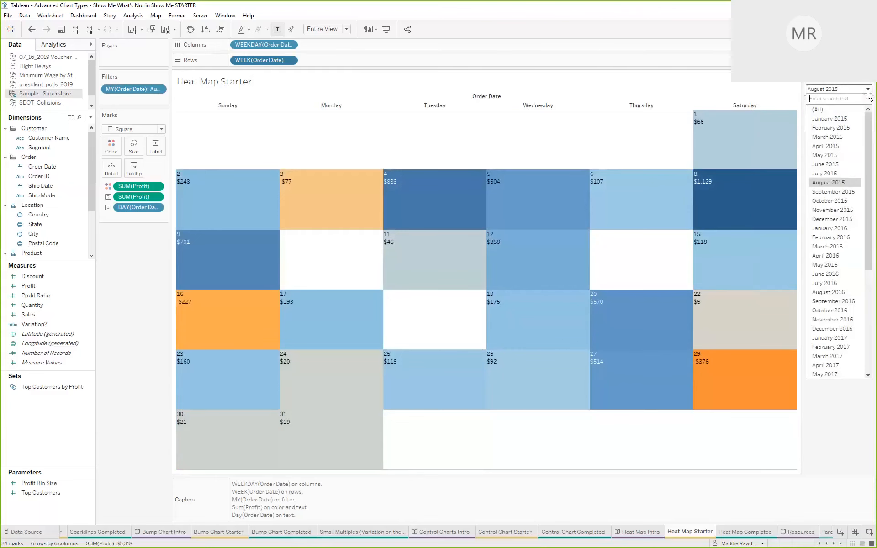
# Show April 2016 in the heat map's month filter, followed by September 2016.
pyautogui.click(826, 256)
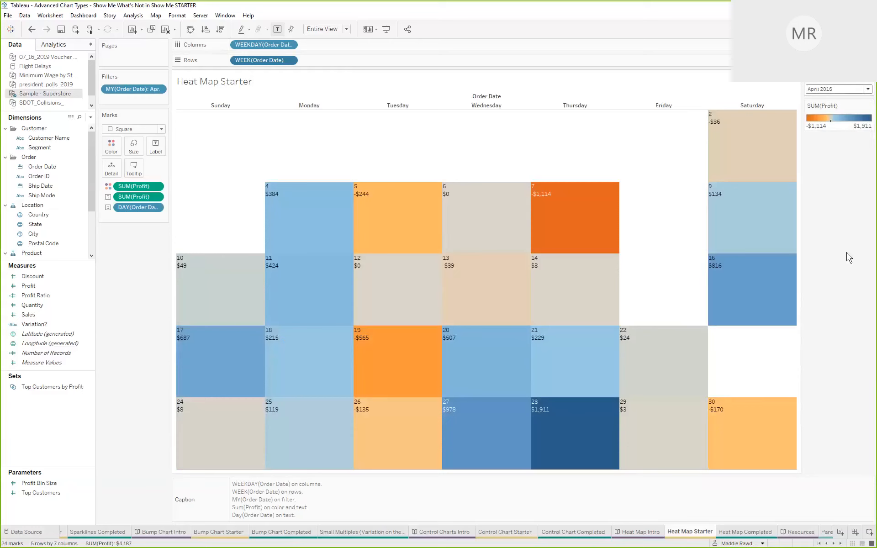
pyautogui.click(835, 89)
pyautogui.click(847, 302)
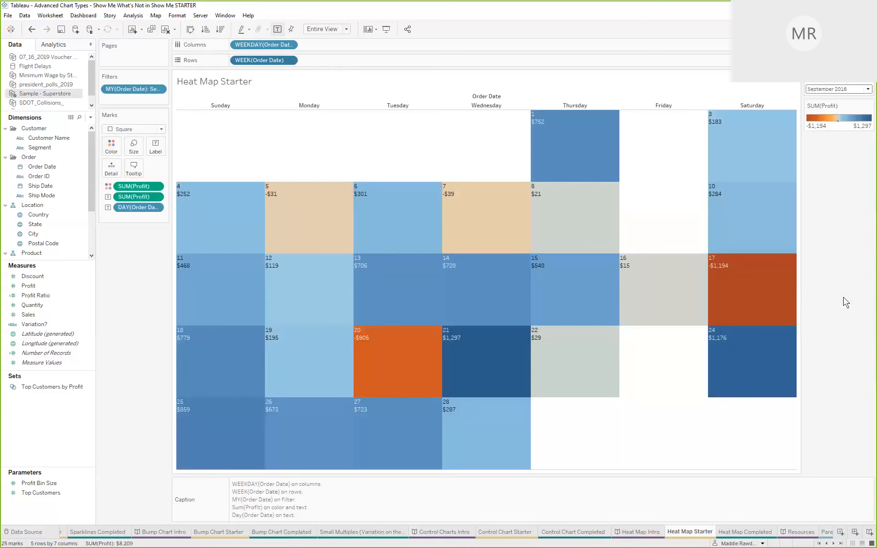
# View the Heat Map Completed sheet, and examine the chart type filter options of the Tableau Viz Cookbook in the Resources story.
pyautogui.click(756, 533)
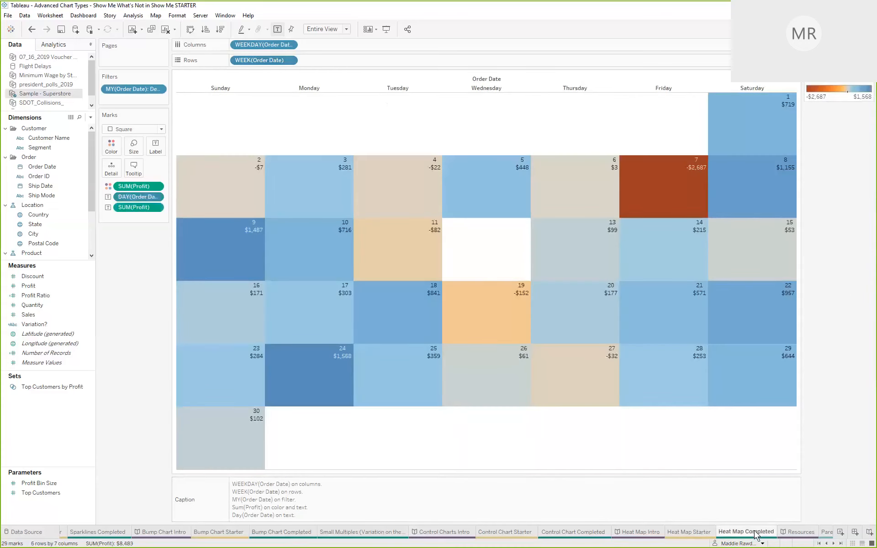
pyautogui.click(786, 533)
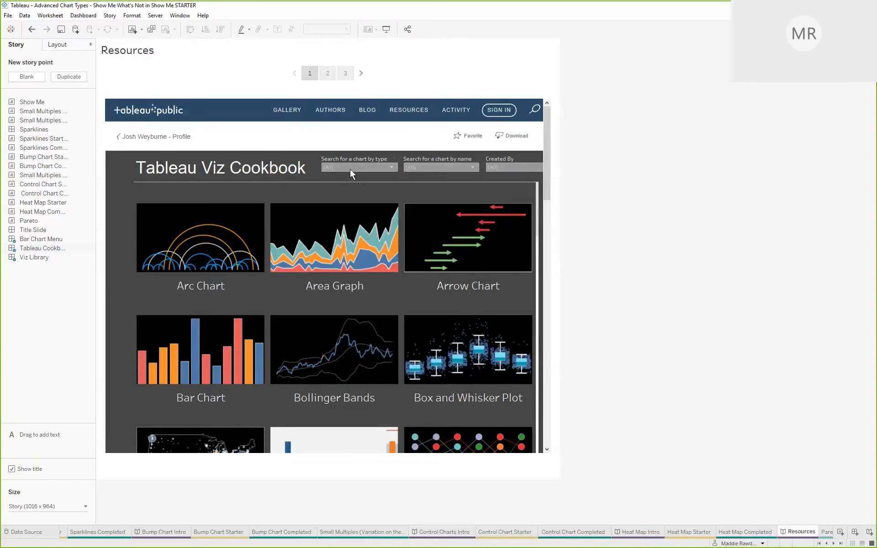
pyautogui.click(386, 168)
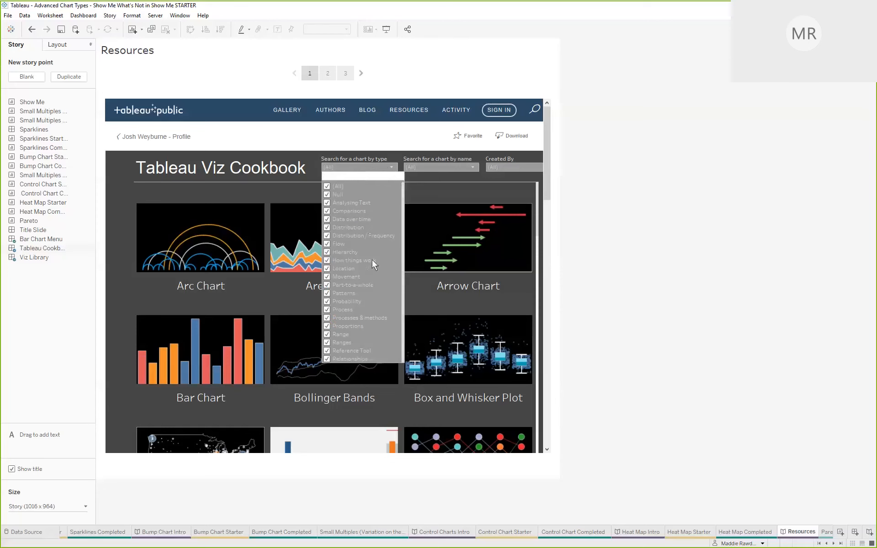
pyautogui.click(355, 166)
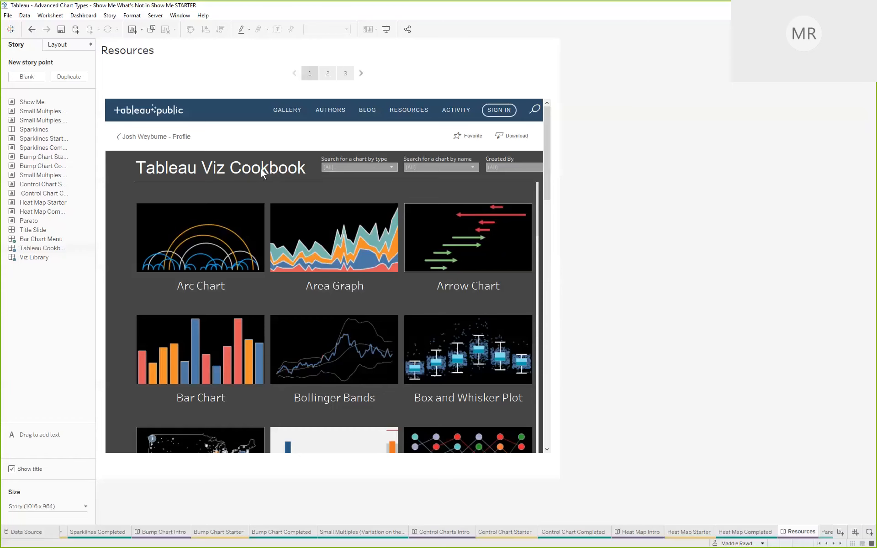
# Go to the Viz Library story point and show the Resources story in presentation mode.
pyautogui.click(328, 74)
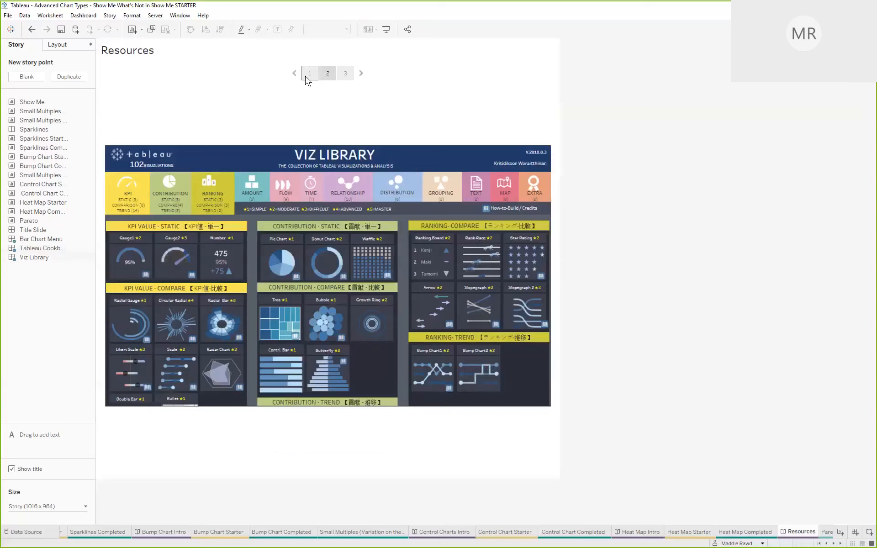
pyautogui.click(386, 29)
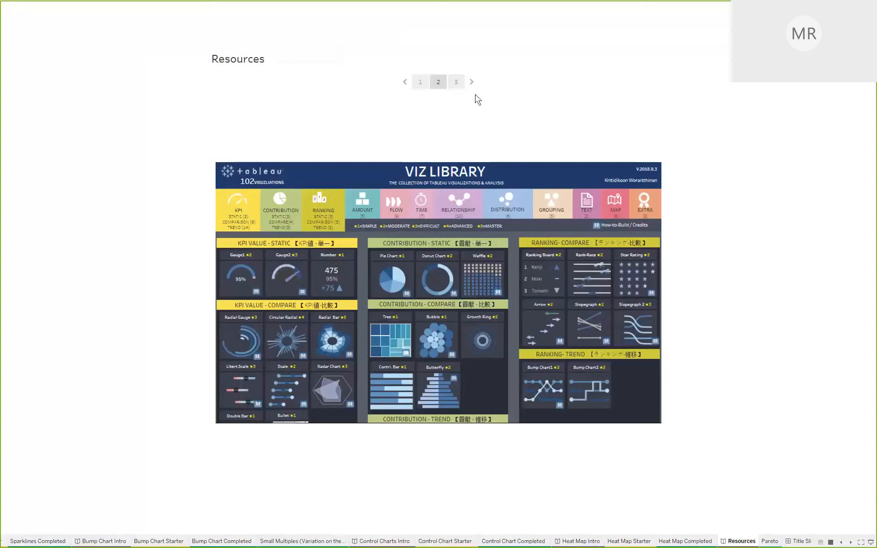
# Open the third story point and look through the bar chart styles of the Bar Chart Menu.
pyautogui.click(456, 83)
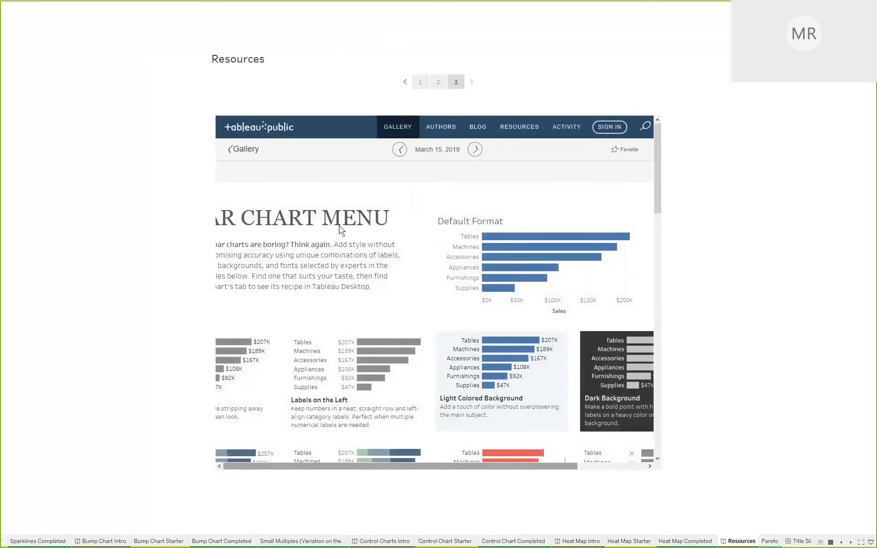
pyautogui.scroll(-4, 340, 228)
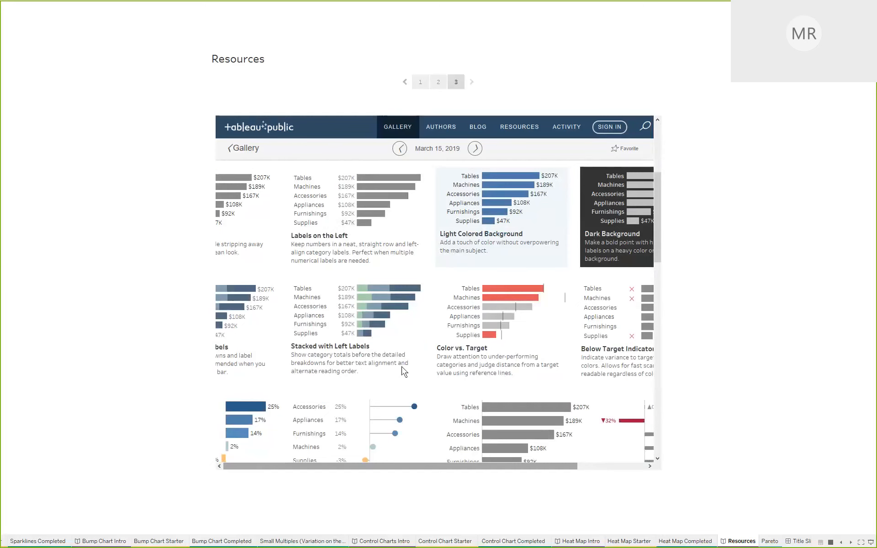
pyautogui.scroll(-1, 405, 371)
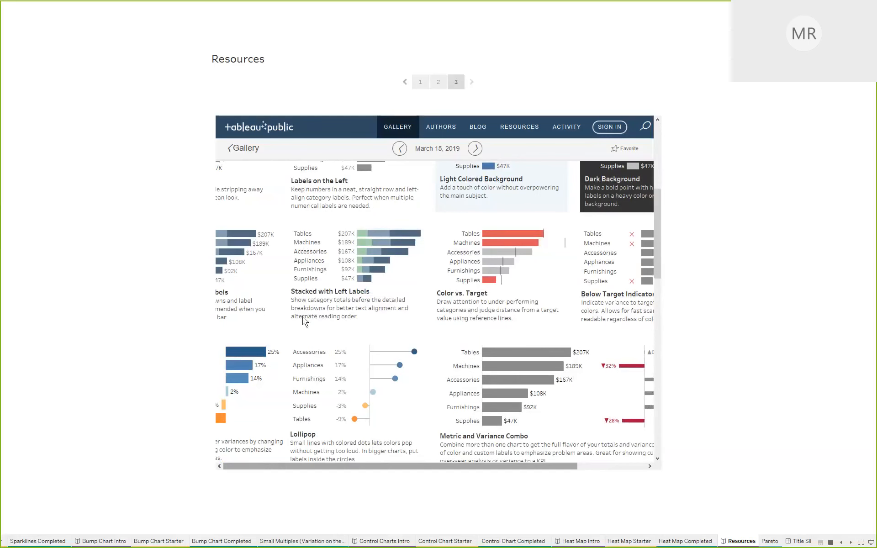
pyautogui.moveTo(356, 421)
pyautogui.scroll(5, 421, 322)
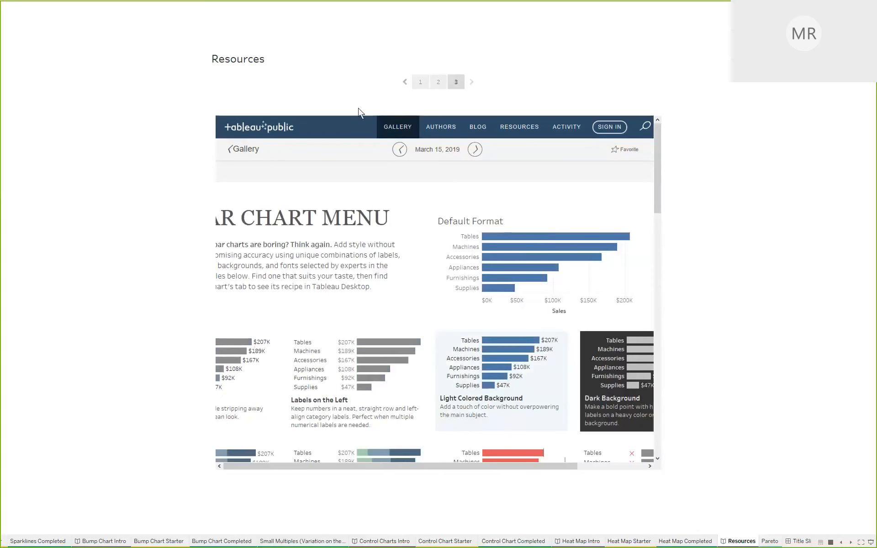
# Browse the Tableau Viz Cookbook in the first story point, read the Bubble Map and Bullet Graph descriptions, and select the second story point.
pyautogui.click(420, 84)
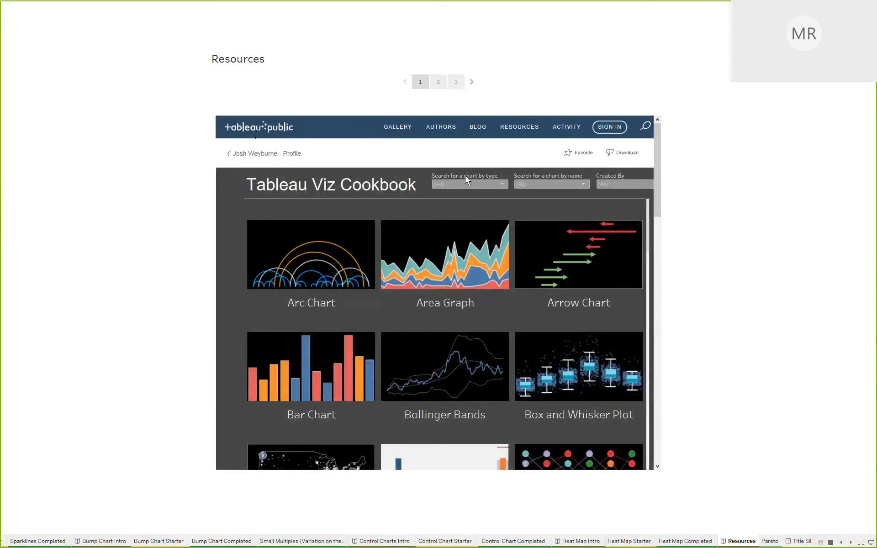
pyautogui.moveTo(303, 247)
pyautogui.scroll(-1, 234, 366)
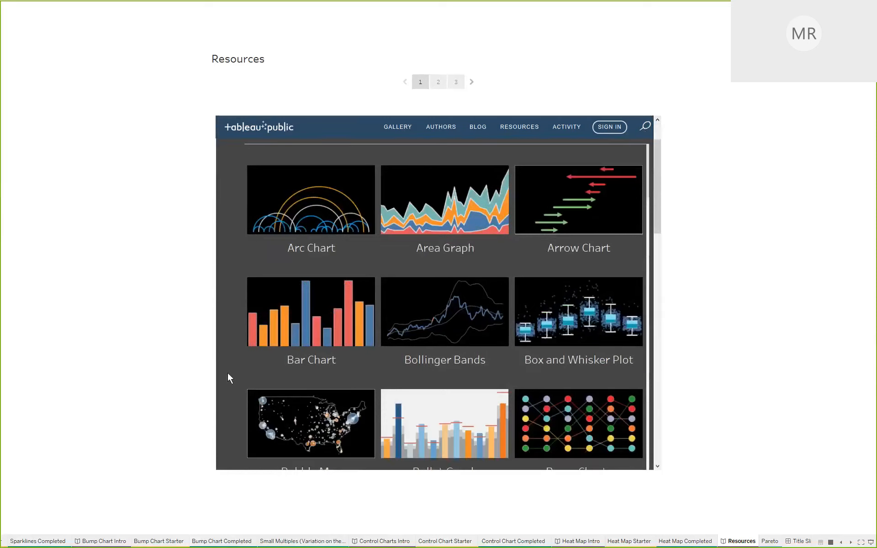
pyautogui.scroll(-1, 230, 378)
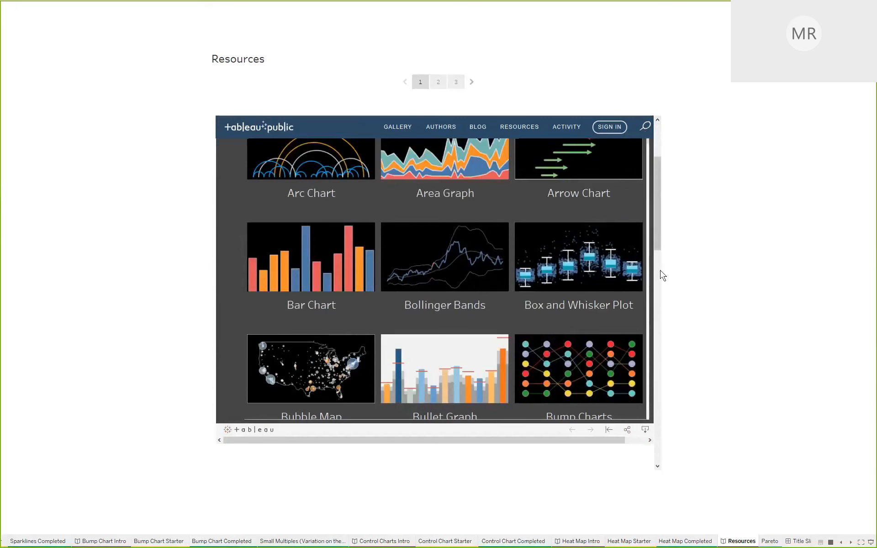
pyautogui.scroll(1, 648, 255)
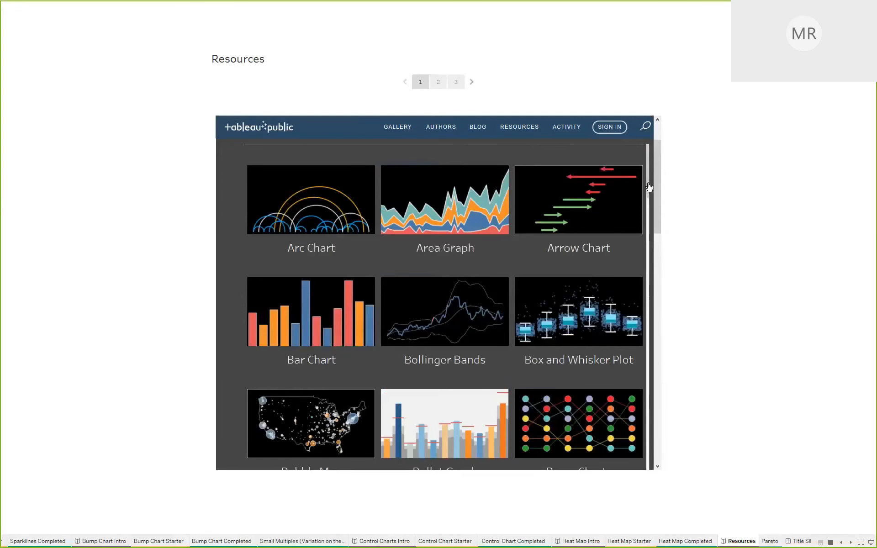
pyautogui.scroll(-2, 649, 191)
pyautogui.moveTo(322, 294)
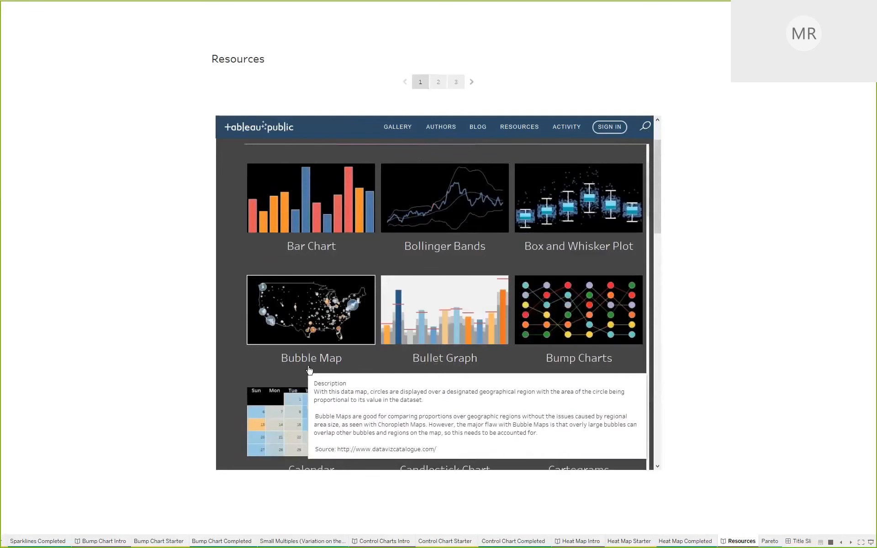
pyautogui.moveTo(434, 363)
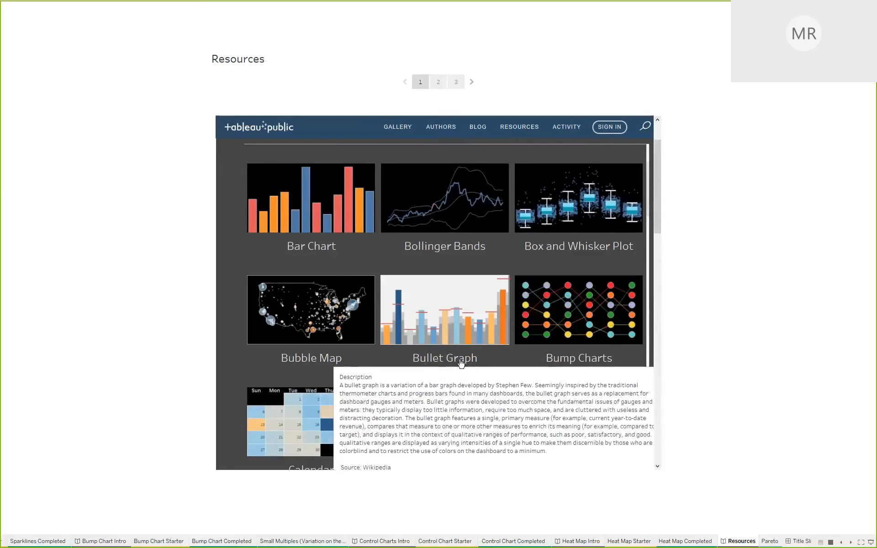
pyautogui.scroll(2, 424, 256)
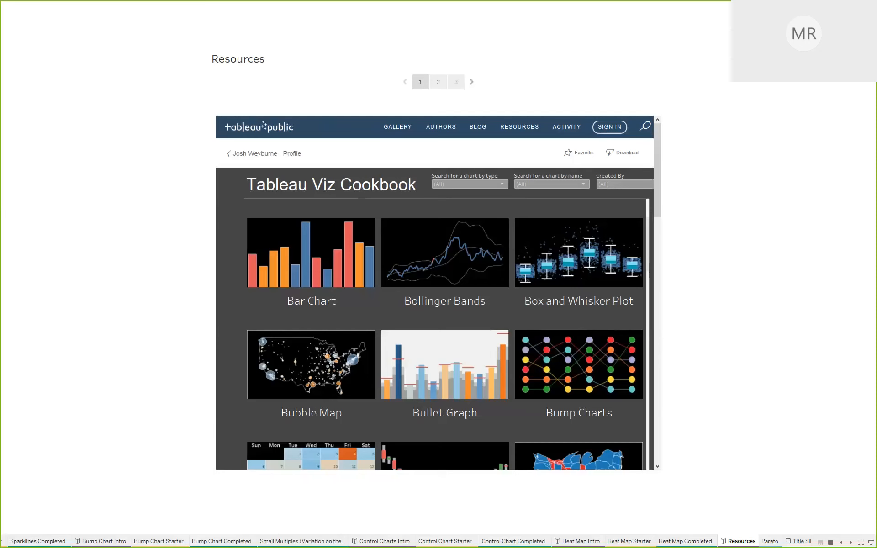
pyautogui.click(438, 81)
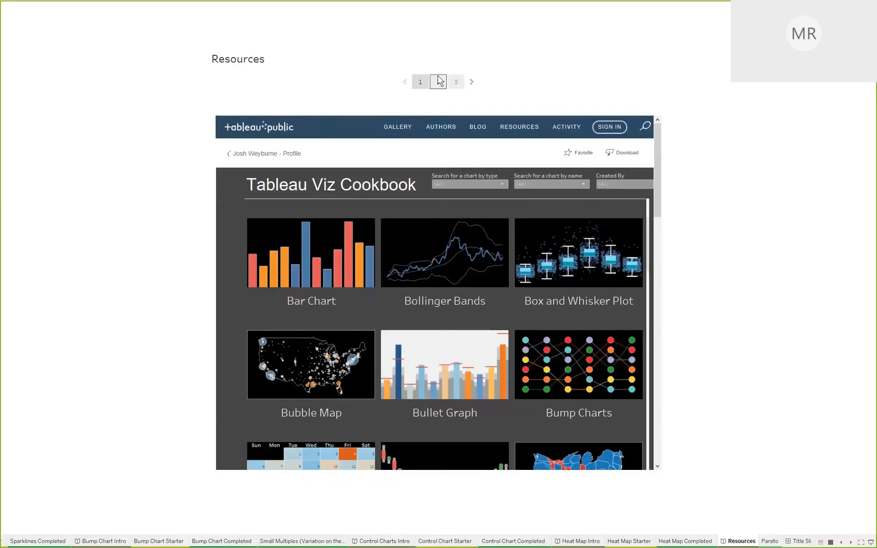